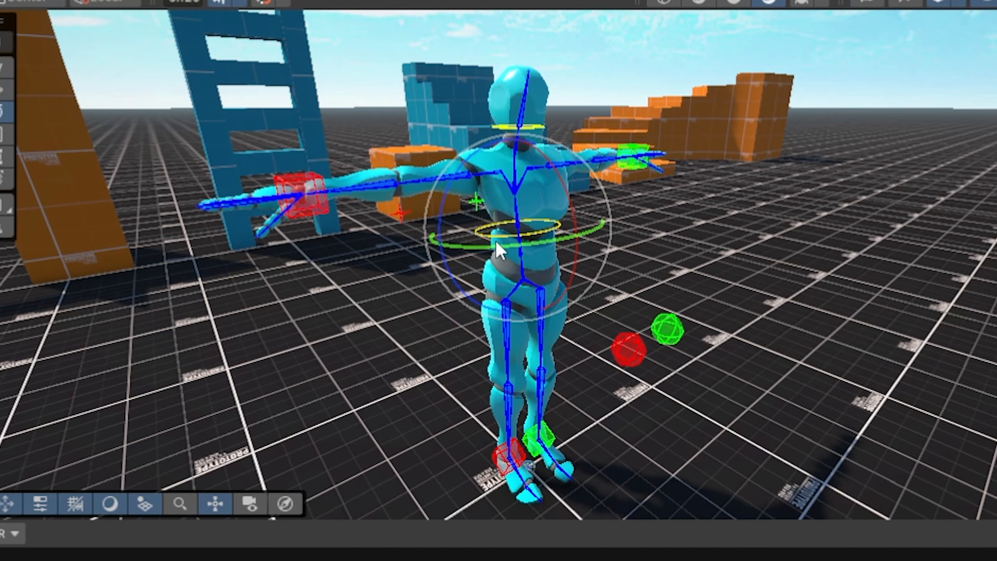
# - Pose the character by rotating the hips and moving the right arm's IK target upward
pyautogui.moveTo(496, 243); pyautogui.dragTo(360, 225)
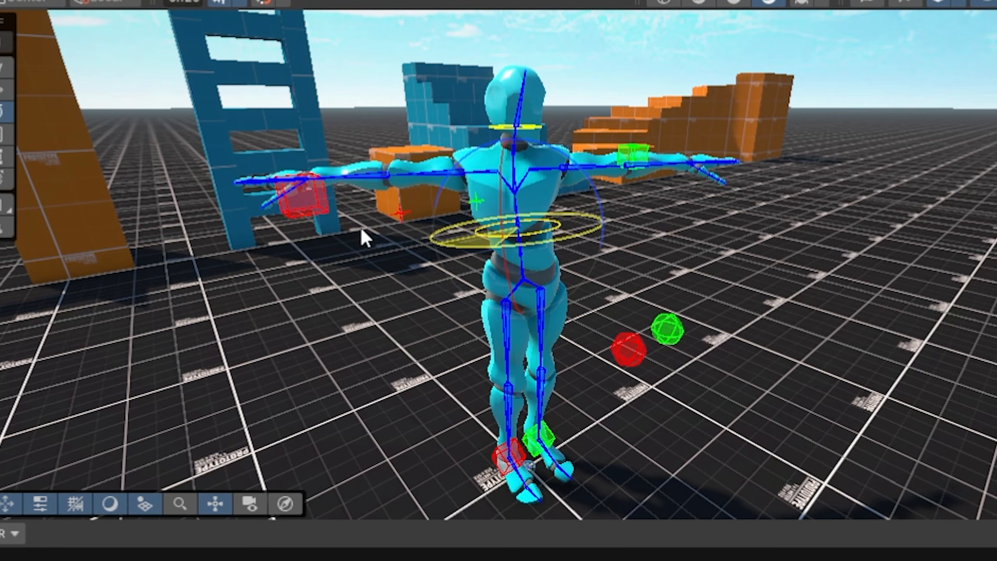
pyautogui.click(306, 189)
pyautogui.press('w')
pyautogui.moveTo(299, 195); pyautogui.dragTo(338, 237)
pyautogui.keyDown('alt'); pyautogui.moveTo(751, 258); pyautogui.dragTo(157, 356); pyautogui.keyUp('alt')
pyautogui.scroll(4, 157, 355)
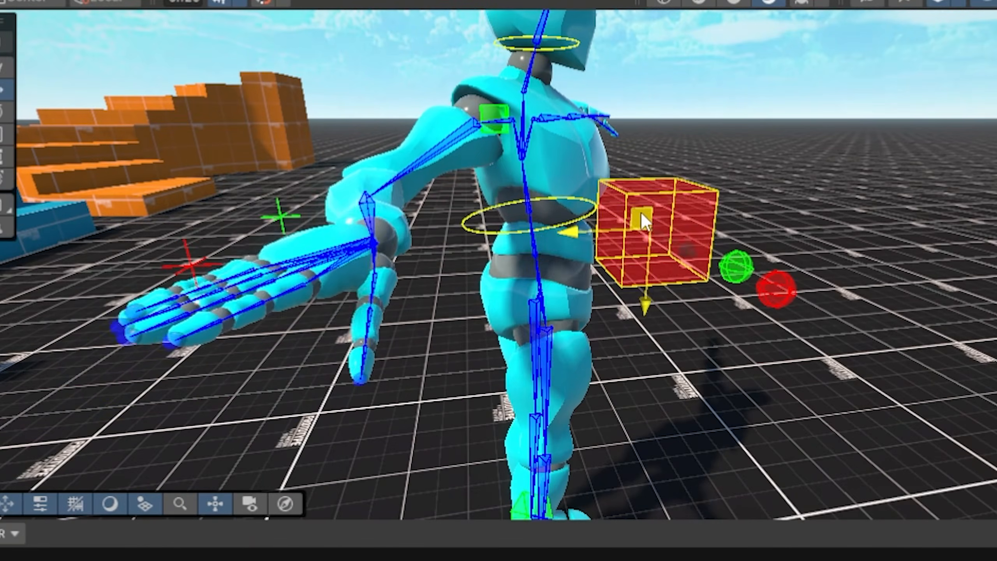
pyautogui.moveTo(640, 211); pyautogui.dragTo(633, 174)
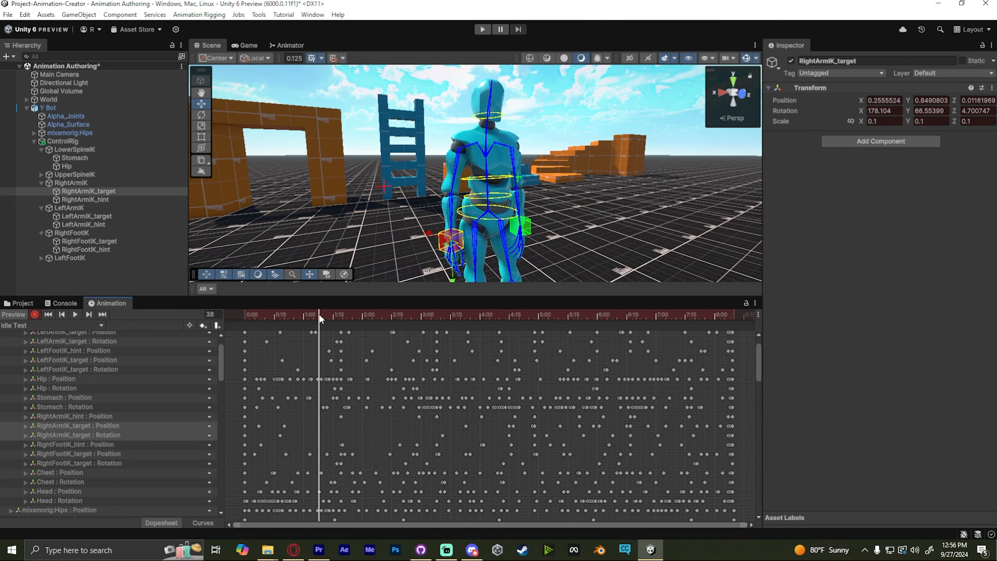
# - Move the right arm's IK target toward the body and scrub along the animation timeline
pyautogui.moveTo(436, 251); pyautogui.dragTo(361, 210)
pyautogui.moveTo(326, 314); pyautogui.dragTo(409, 360)
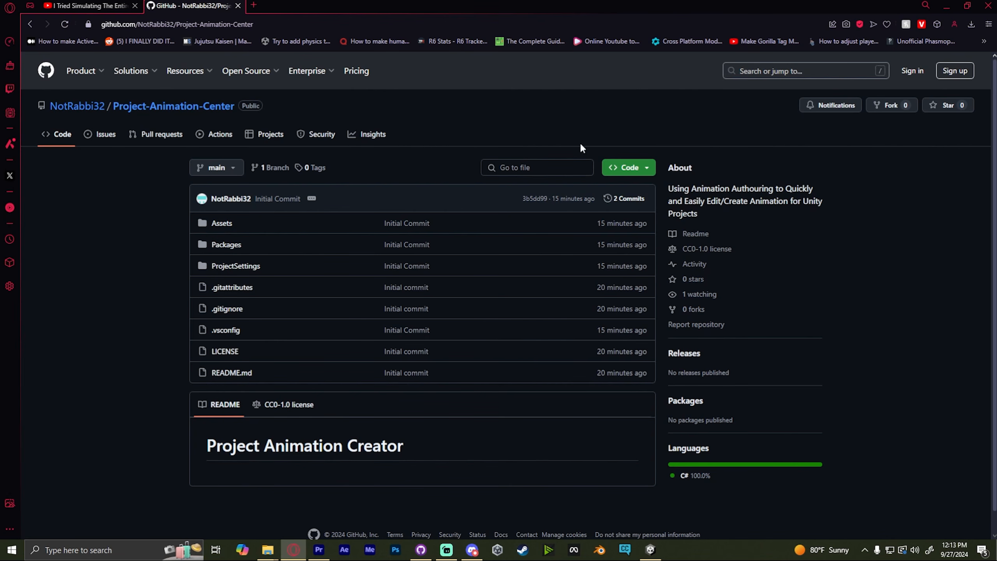
# - Download the Project-Animation-Center repository as a ZIP from GitHub
pyautogui.click(642, 172)
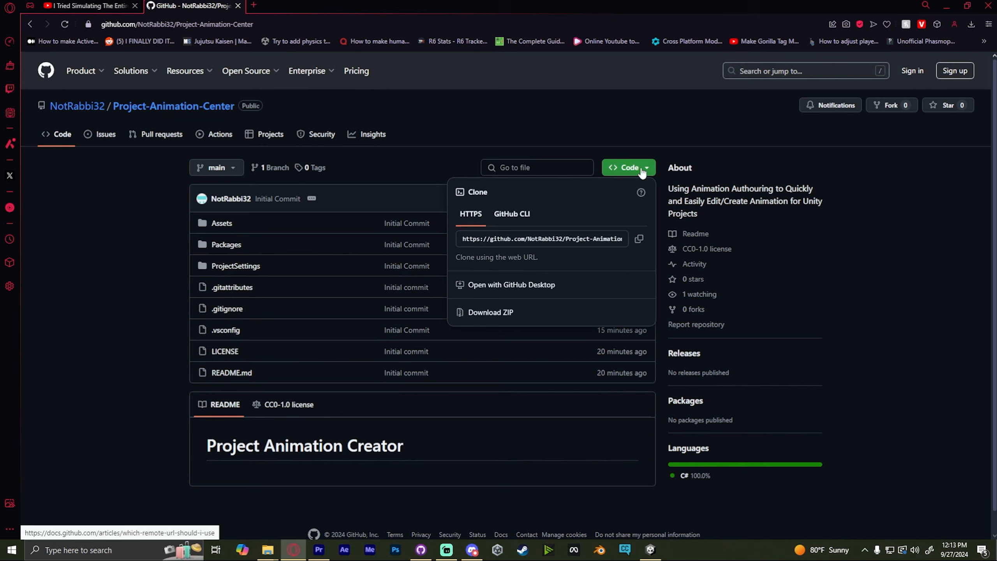
pyautogui.click(503, 313)
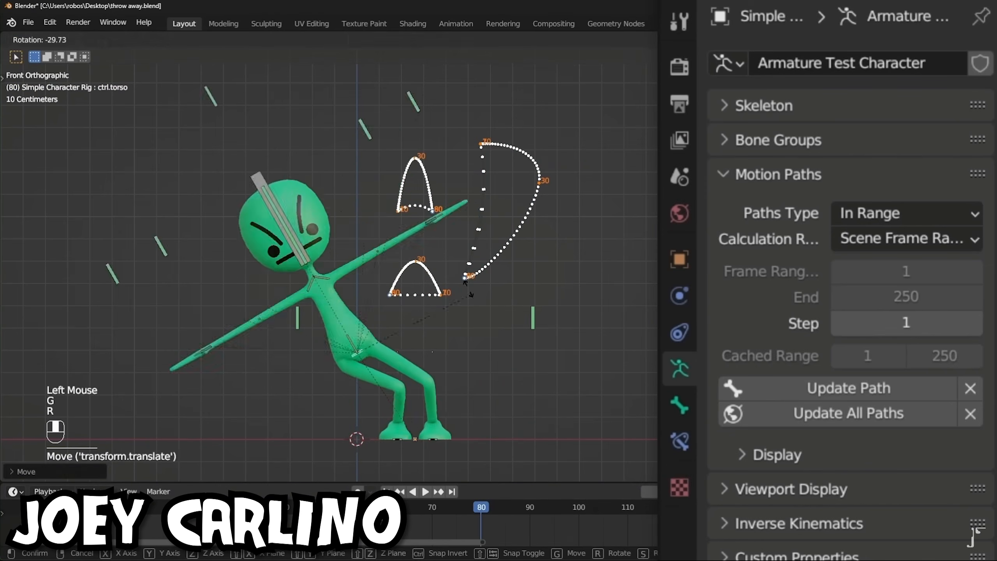
pyautogui.press('Up')
pyautogui.press('Up')
pyautogui.press('Up')
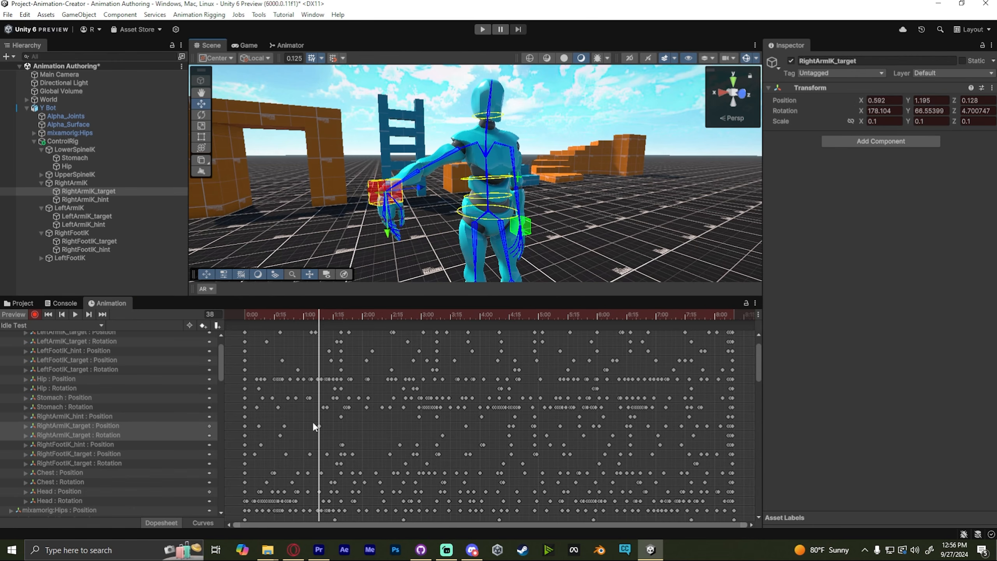
pyautogui.moveTo(315, 426); pyautogui.dragTo(434, 319)
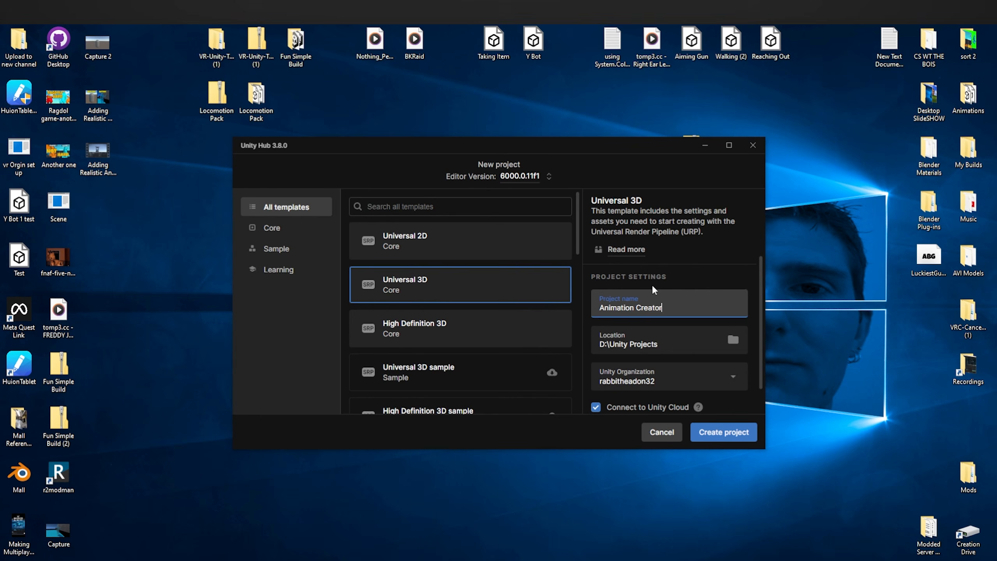
# - Create a new Universal 3D project named Animation Creator
pyautogui.click(738, 433)
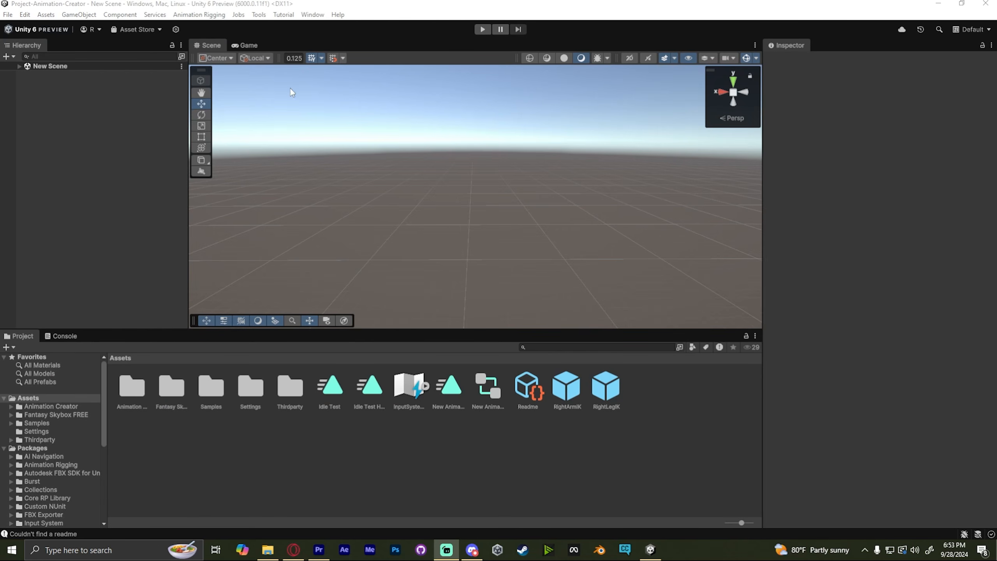
pyautogui.click(313, 15)
pyautogui.click(333, 225)
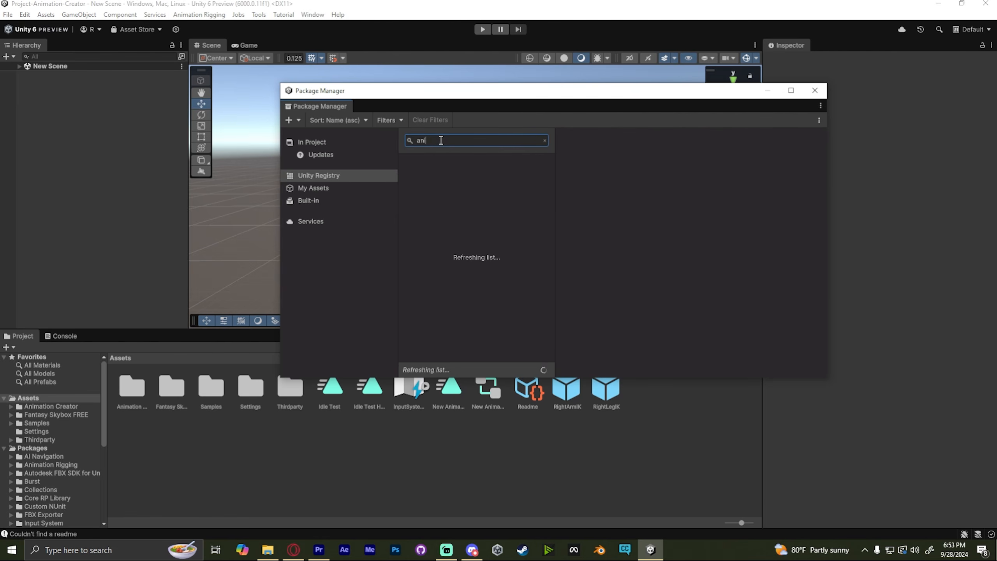
# - Search the Package Manager's Unity Registry for animation, then for fbx packages
pyautogui.write('animation')
pyautogui.click(438, 222)
pyautogui.click(507, 136)
pyautogui.write('fbx')
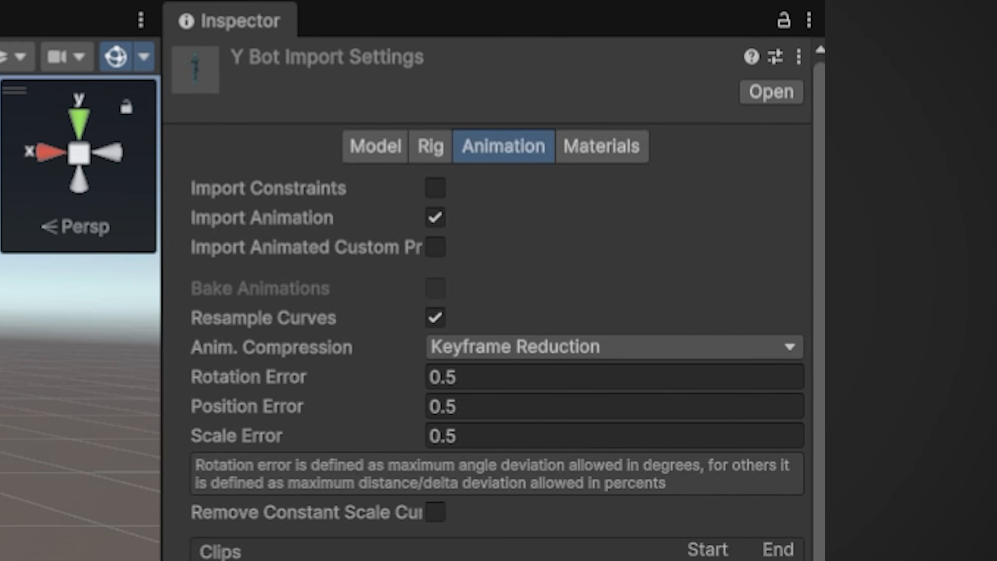
# - Set the Y Bot model's rig Animation Type to Humanoid and apply the import settings
pyautogui.click(434, 151)
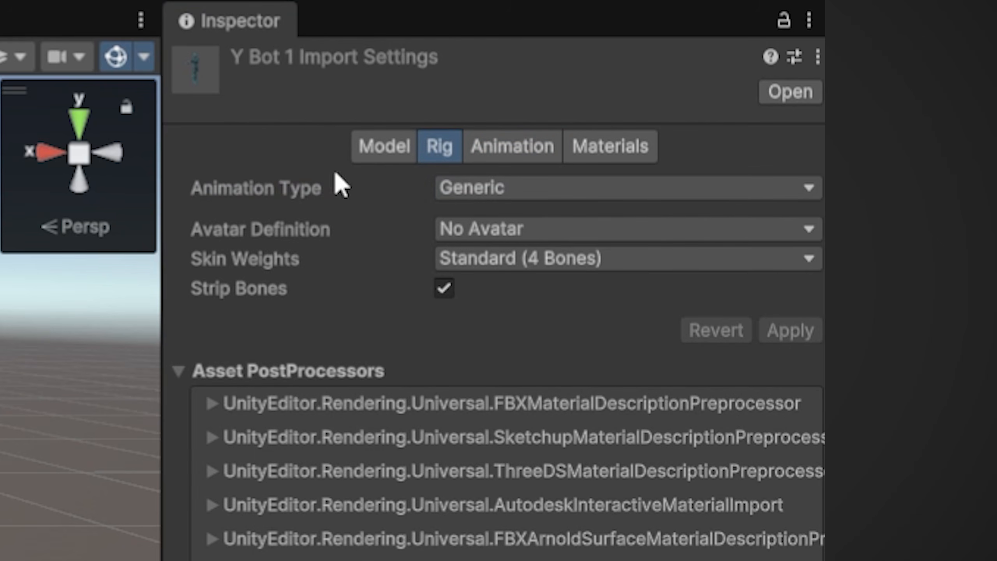
pyautogui.click(549, 188)
pyautogui.click(514, 320)
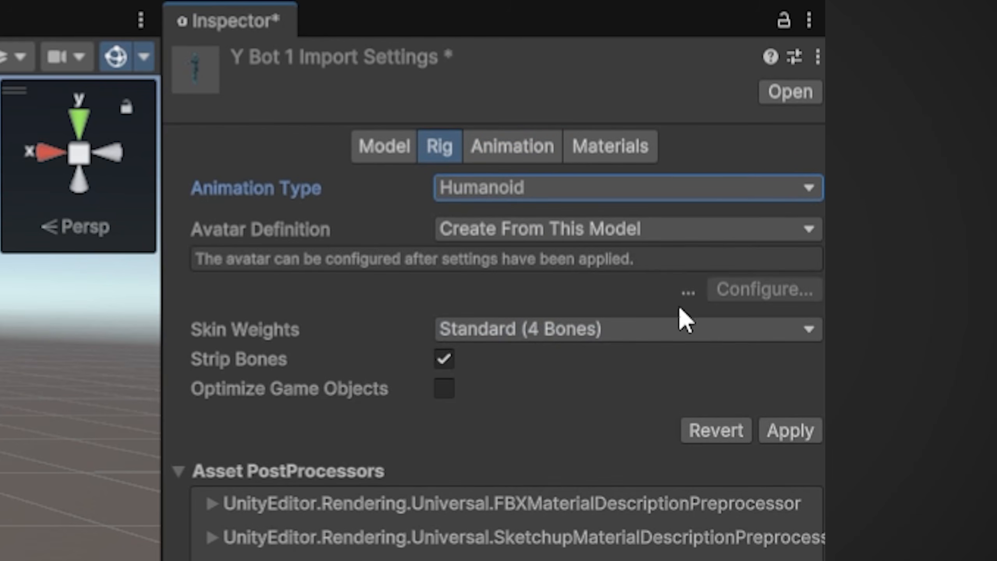
pyautogui.click(787, 430)
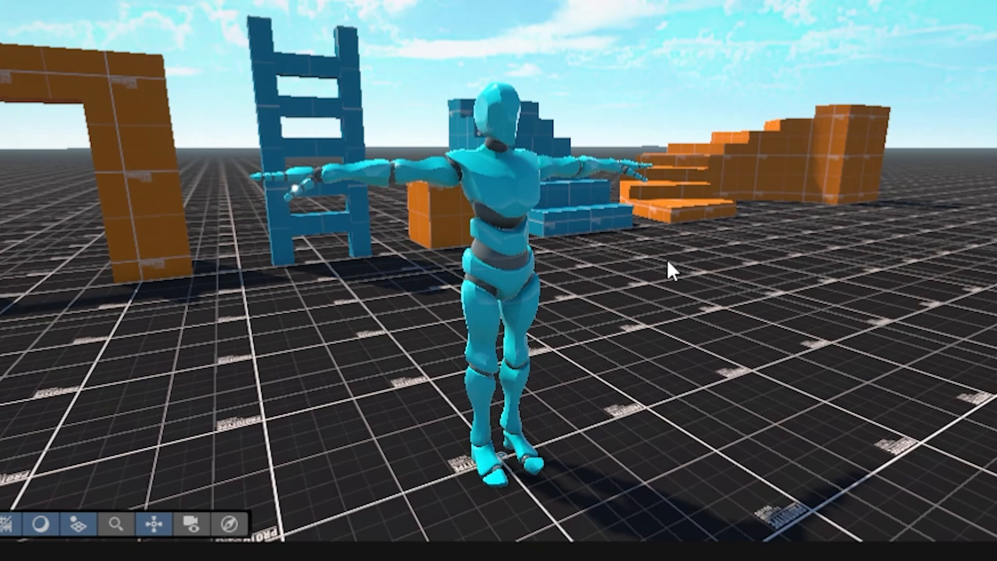
pyautogui.click(689, 263)
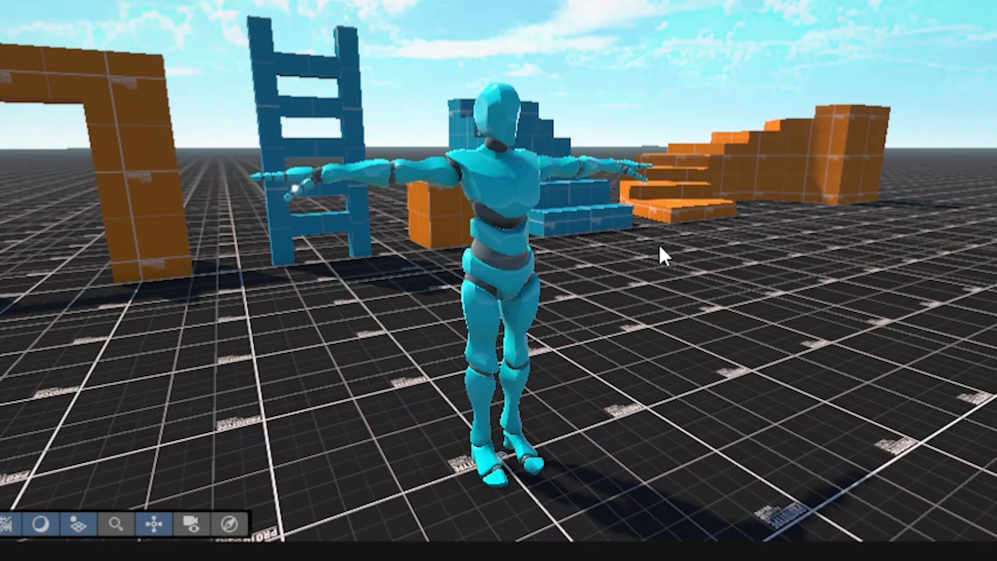
pyautogui.moveTo(661, 256); pyautogui.dragTo(667, 224, button='right')
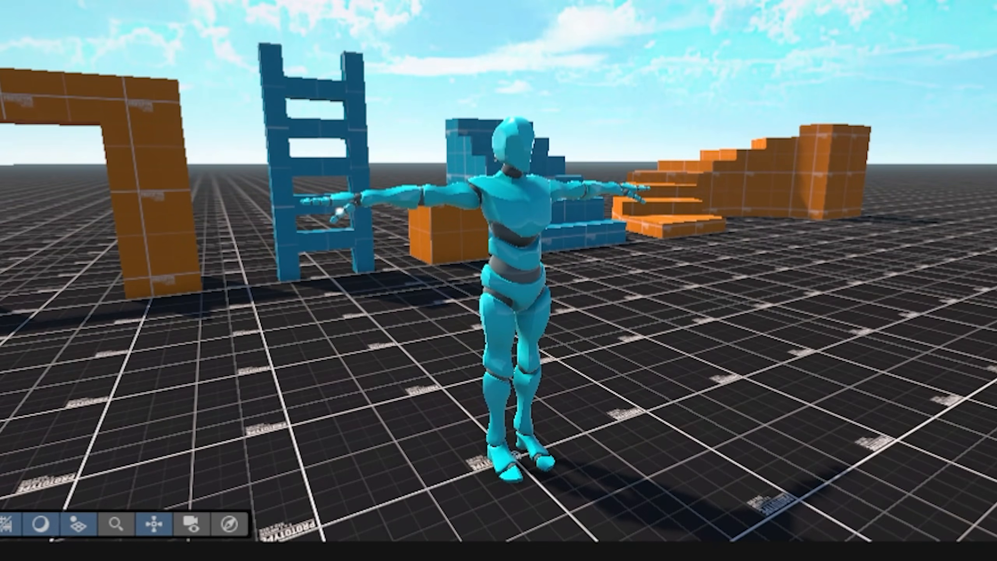
pyautogui.moveTo(846, 410); pyautogui.dragTo(881, 373, button='right')
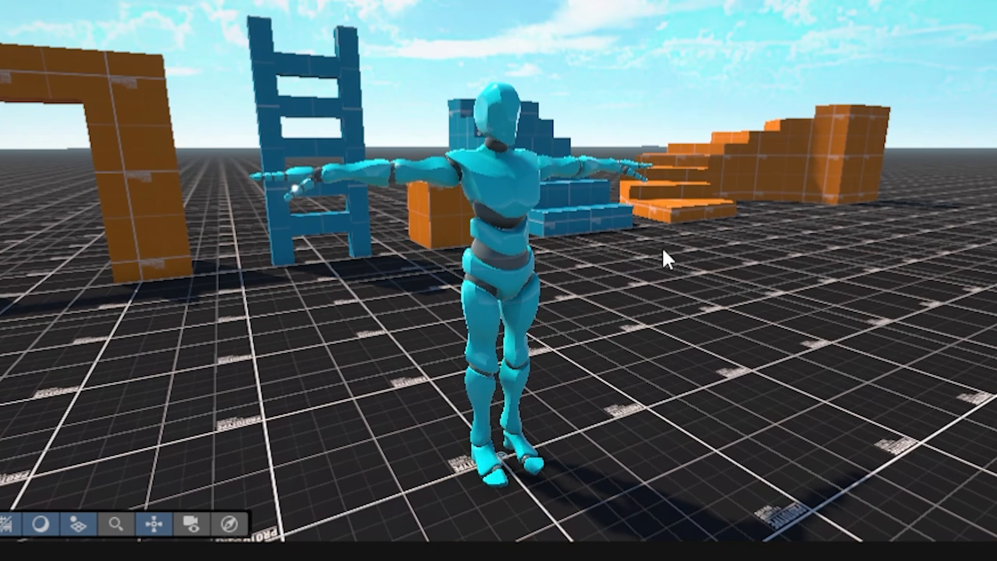
pyautogui.moveTo(663, 251)
pyautogui.mouseDown(button='right')
pyautogui.moveTo(661, 209)
pyautogui.moveTo(443, 191)
pyautogui.moveTo(512, 217)
pyautogui.moveTo(668, 223)
pyautogui.moveTo(665, 232)
pyautogui.mouseUp(button='right')
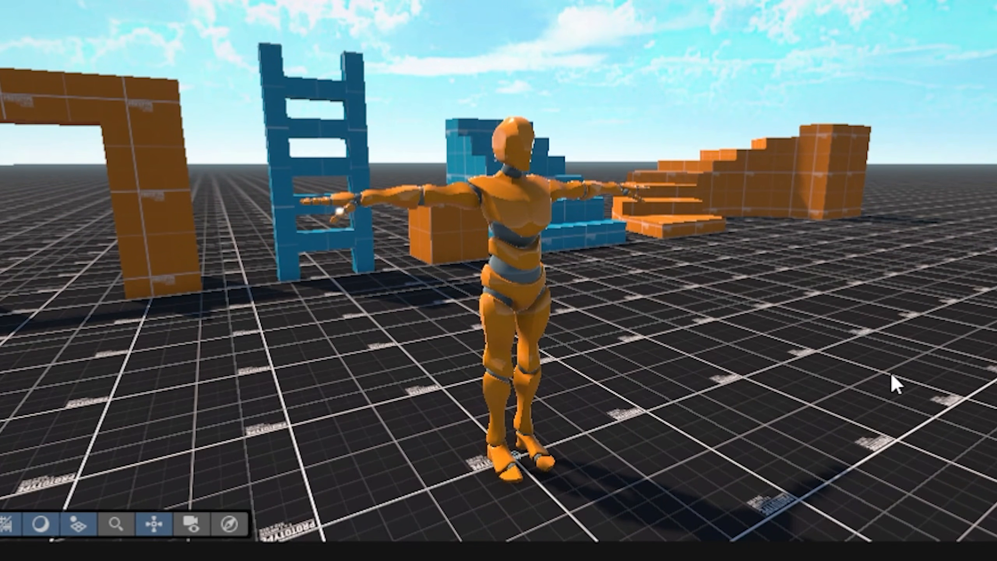
pyautogui.moveTo(891, 383)
pyautogui.mouseDown(button='right')
pyautogui.moveTo(890, 368)
pyautogui.moveTo(679, 363)
pyautogui.moveTo(863, 356)
pyautogui.moveTo(881, 373)
pyautogui.mouseUp(button='right')
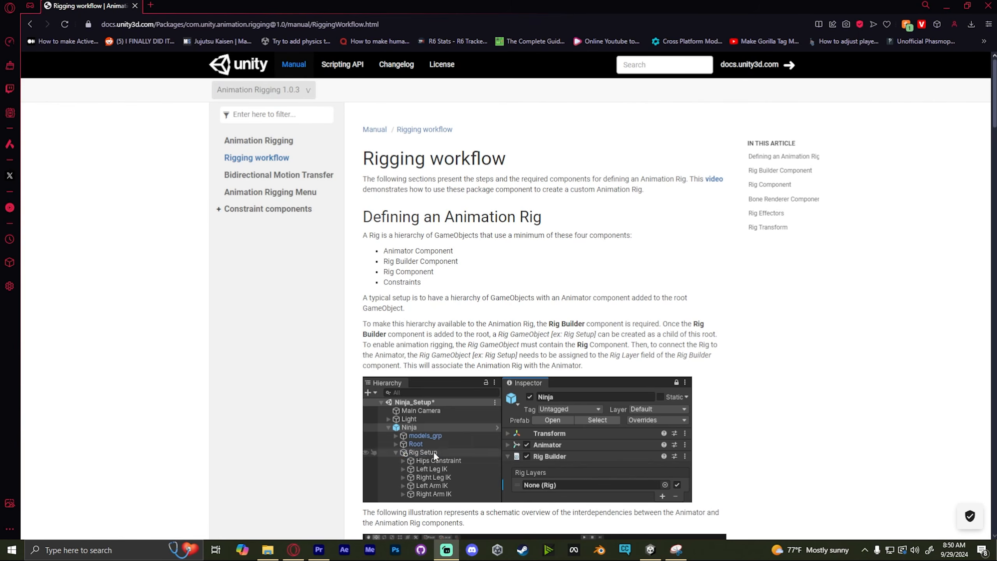
# - Scroll through the Animation Rigging workflow documentation covering rig components, effectors and Rig Transform
pyautogui.scroll(-15, 992, 248)
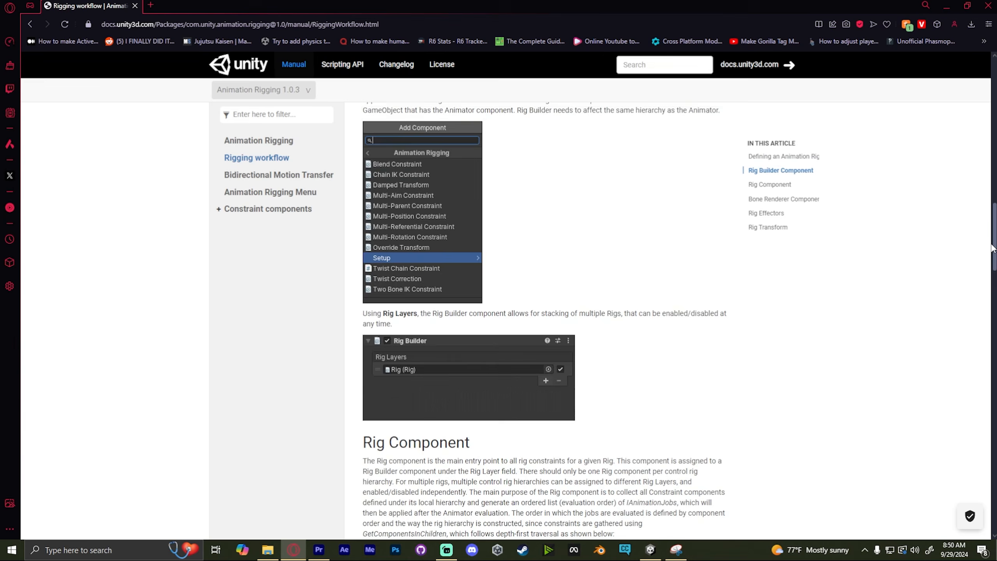
pyautogui.scroll(-20, 992, 248)
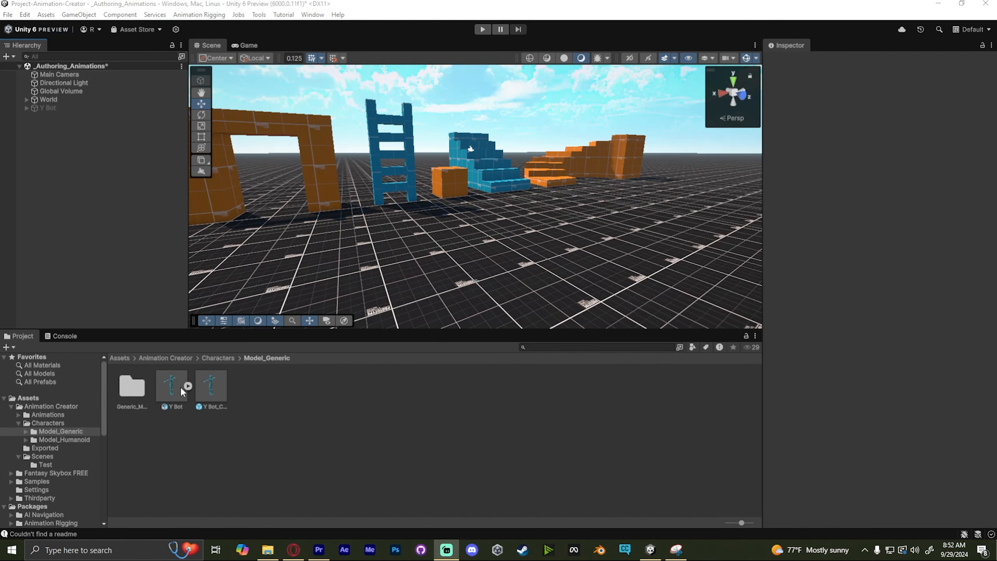
pyautogui.moveTo(180, 385); pyautogui.dragTo(103, 209)
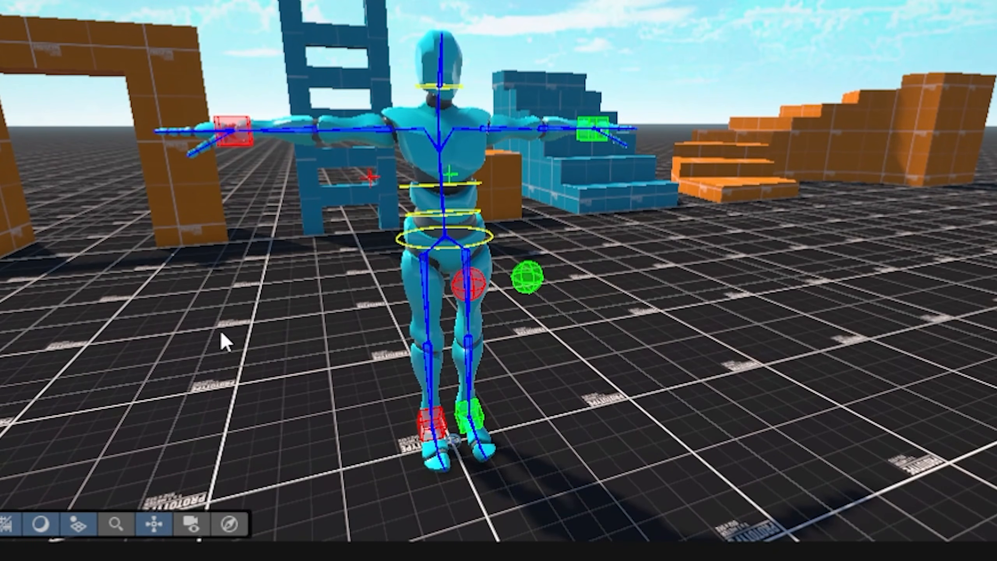
pyautogui.keyDown('alt'); pyautogui.moveTo(782, 191); pyautogui.dragTo(632, 271); pyautogui.keyUp('alt')
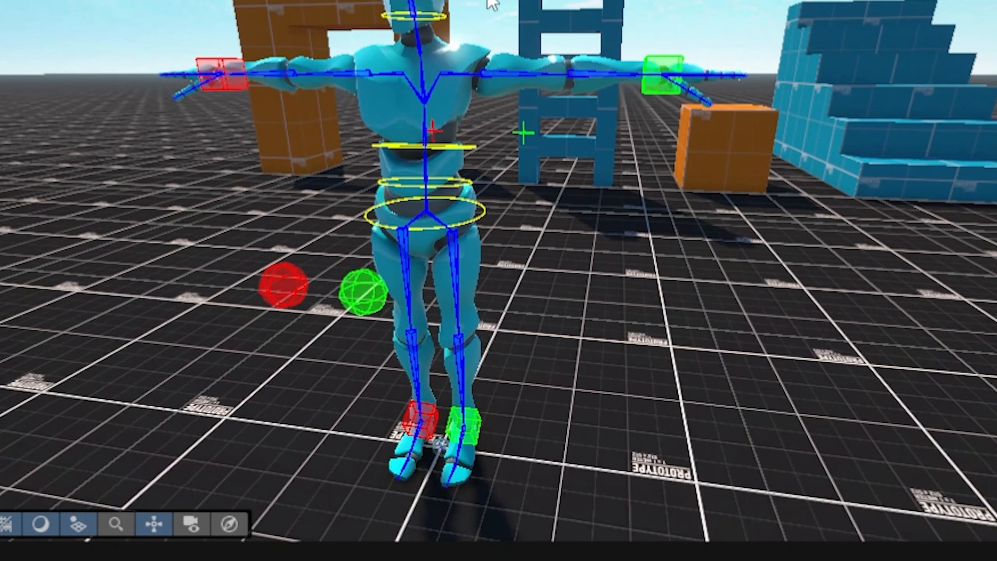
pyautogui.press('s')
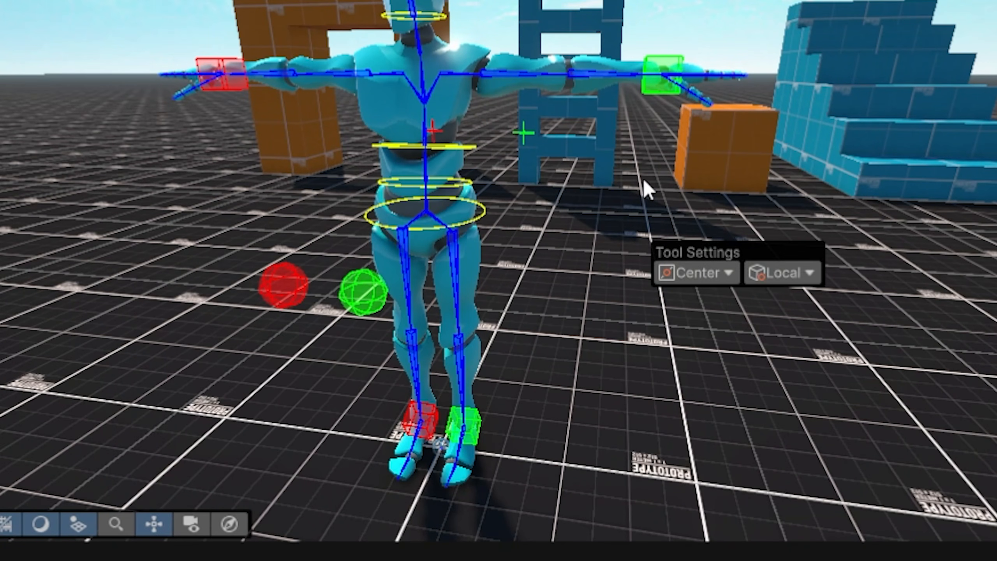
pyautogui.moveTo(619, 179); pyautogui.dragTo(689, 138, button='right')
pyautogui.press('s')
pyautogui.press('a')
pyautogui.press('w')
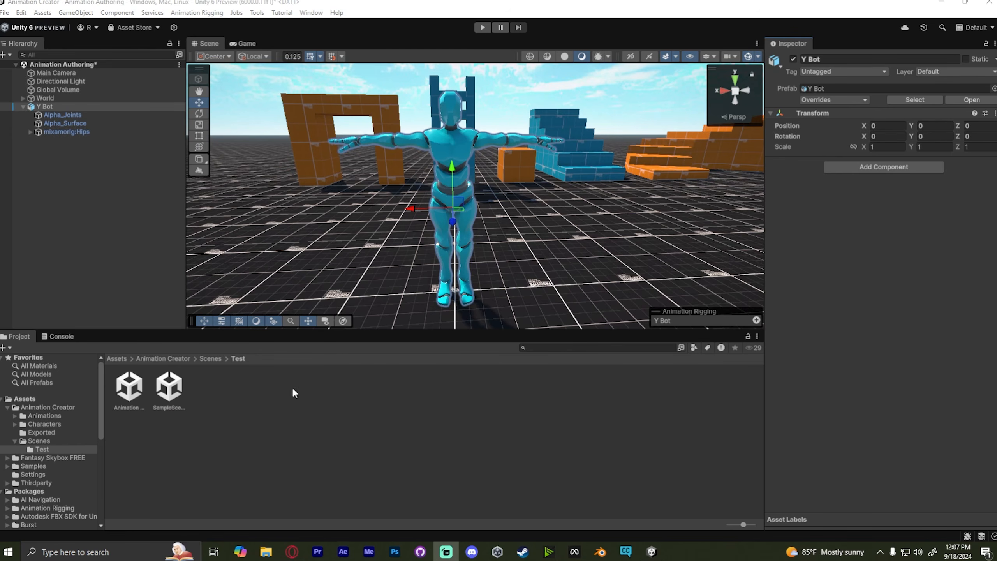
# - Select Y Bot and run Animation Rigging's Bone Renderer Setup on it
pyautogui.click(142, 173)
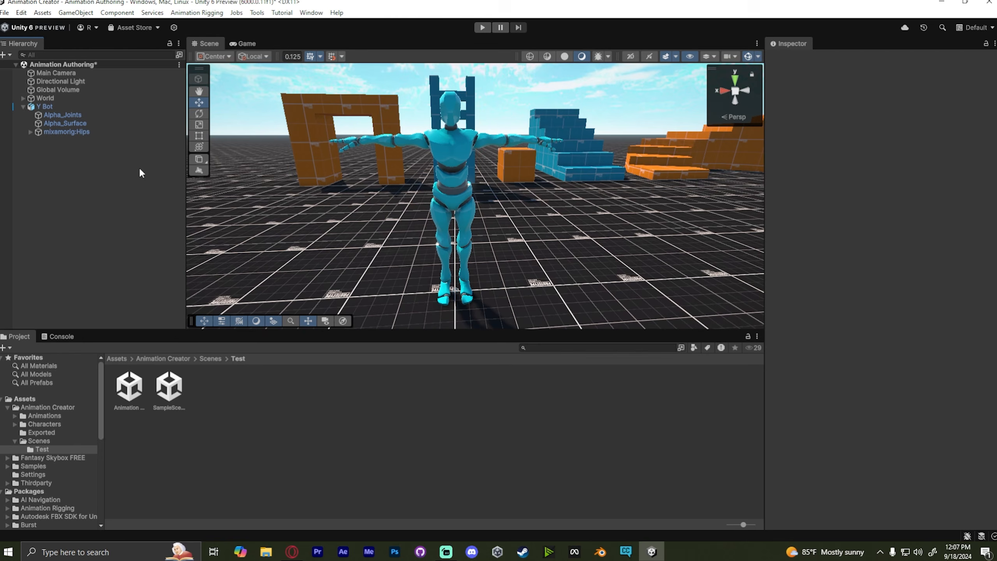
pyautogui.click(44, 107)
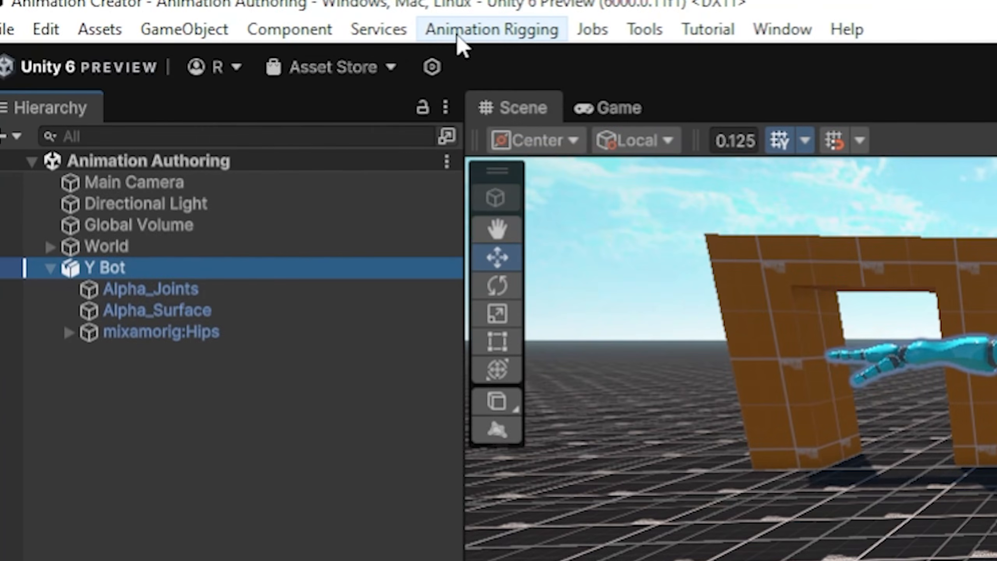
pyautogui.click(190, 14)
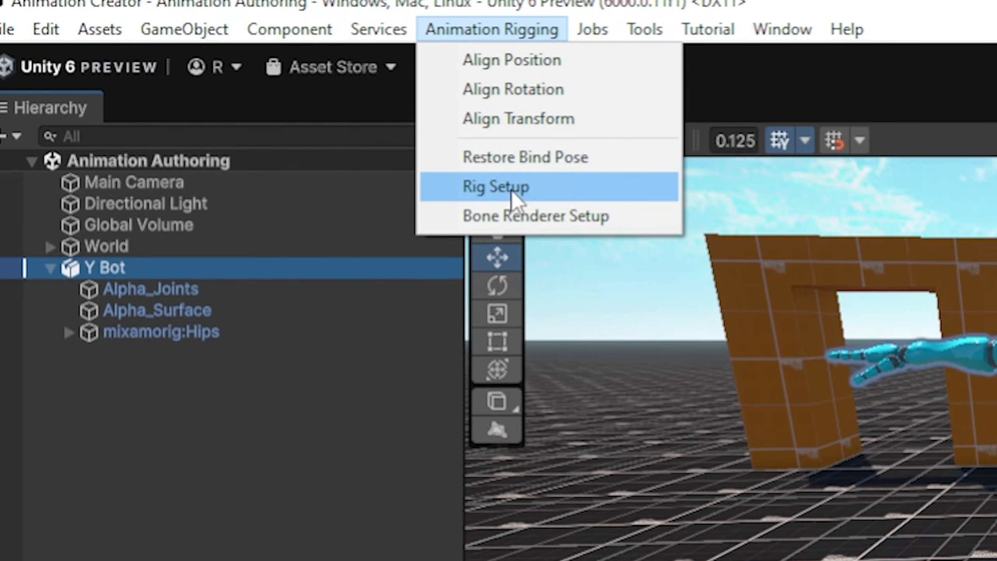
pyautogui.click(535, 217)
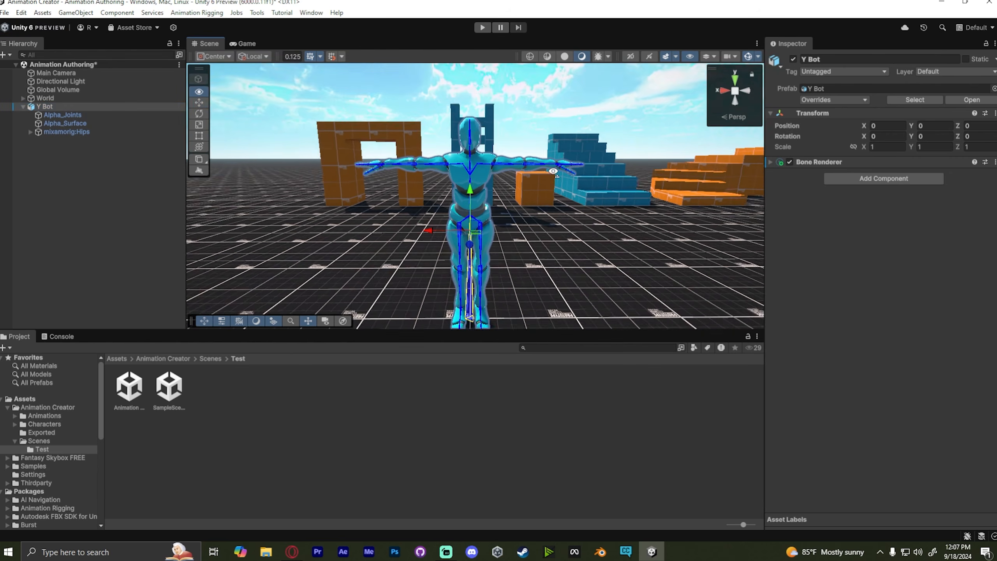
# - Select bones on the character and expand the Y Bot hierarchy to inspect its skeleton
pyautogui.press('w')
pyautogui.moveTo(553, 171); pyautogui.dragTo(570, 176, button='right')
pyautogui.press('s')
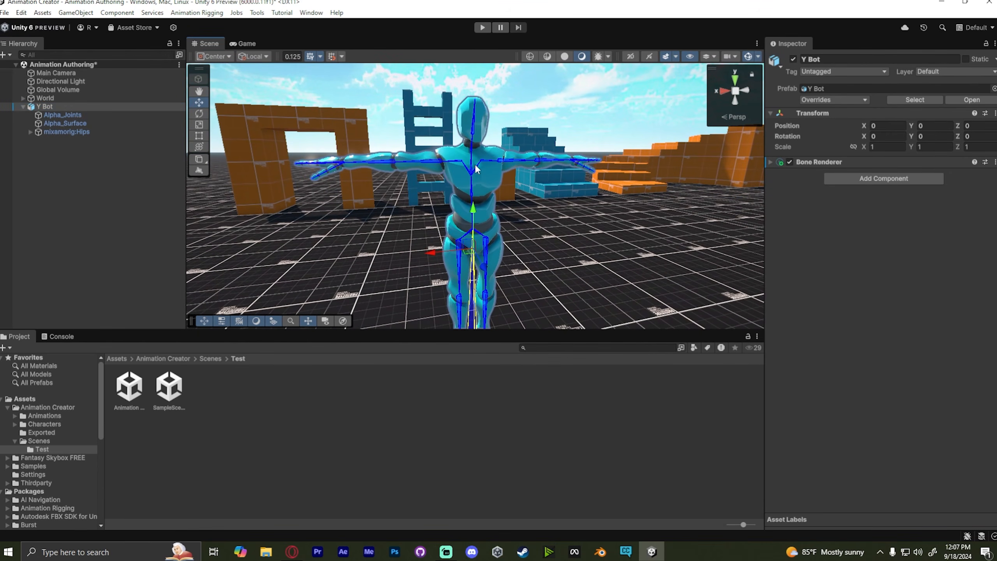
pyautogui.click(440, 162)
pyautogui.click(457, 161)
pyautogui.click(506, 160)
pyautogui.click(79, 252)
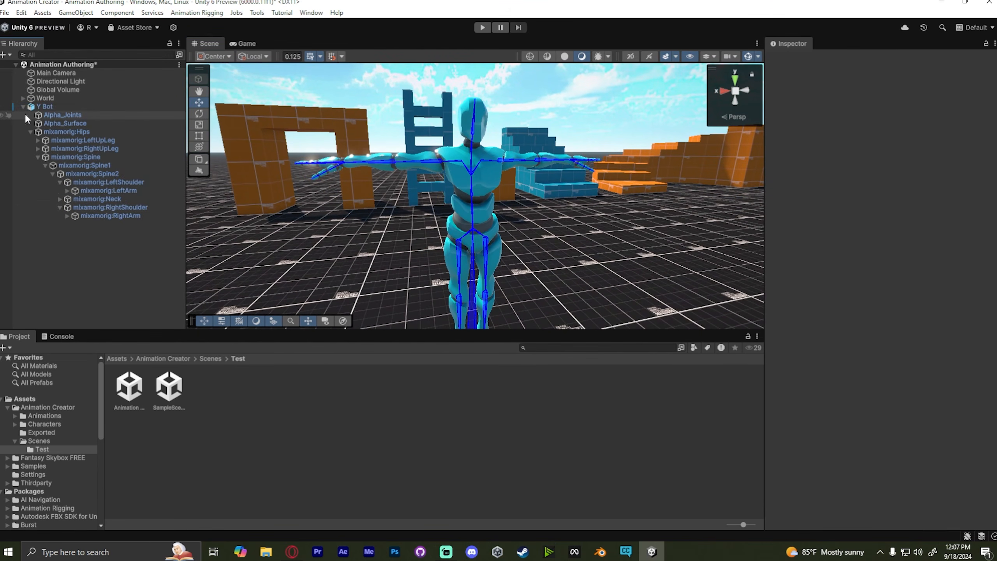
# - Select Y Bot and run Animation Rigging's Rig Setup on it
pyautogui.click(47, 106)
pyautogui.click(189, 13)
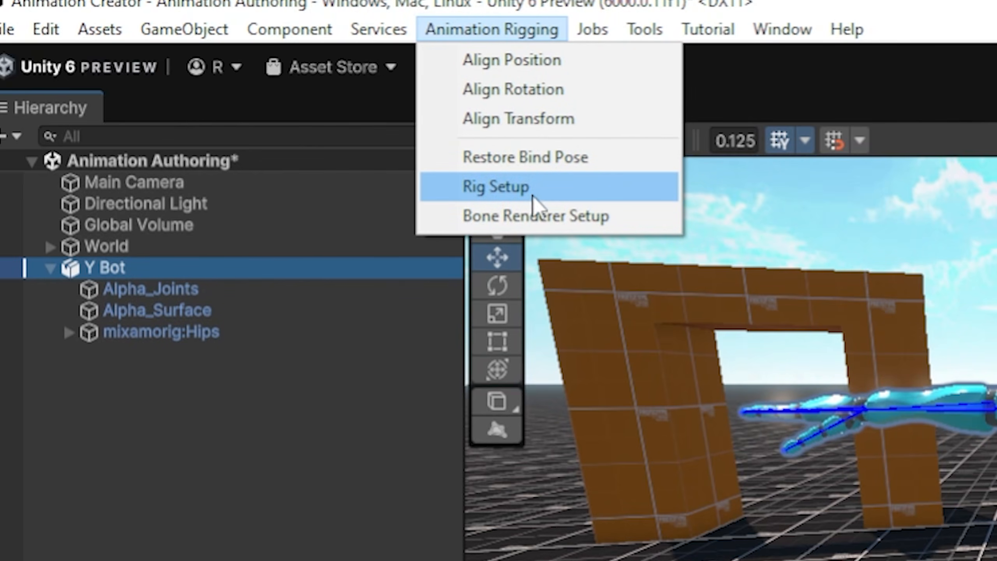
pyautogui.click(518, 187)
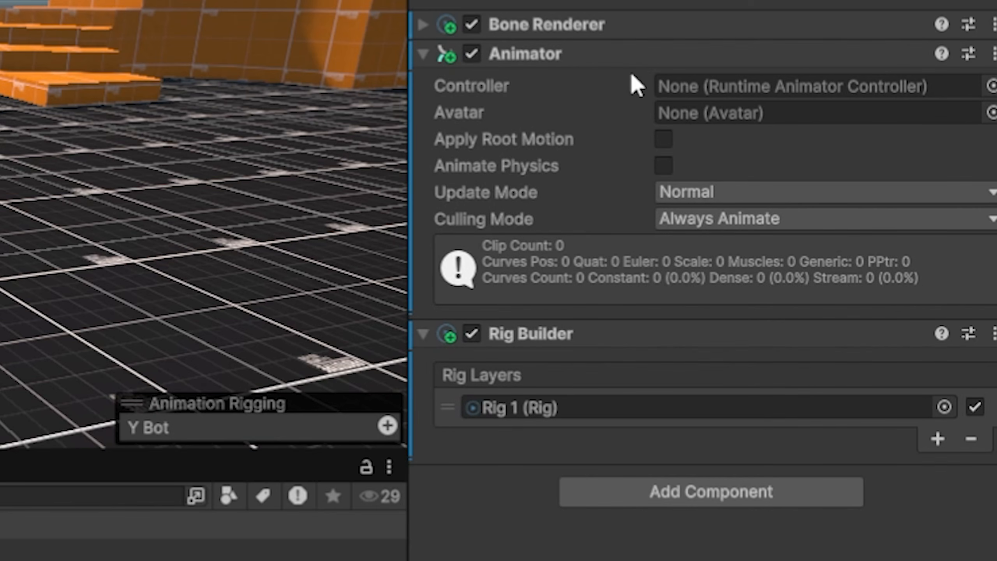
# - Reorder Y Bot's components so the Animator sits above the Bone Renderer
pyautogui.moveTo(597, 57); pyautogui.dragTo(595, 52)
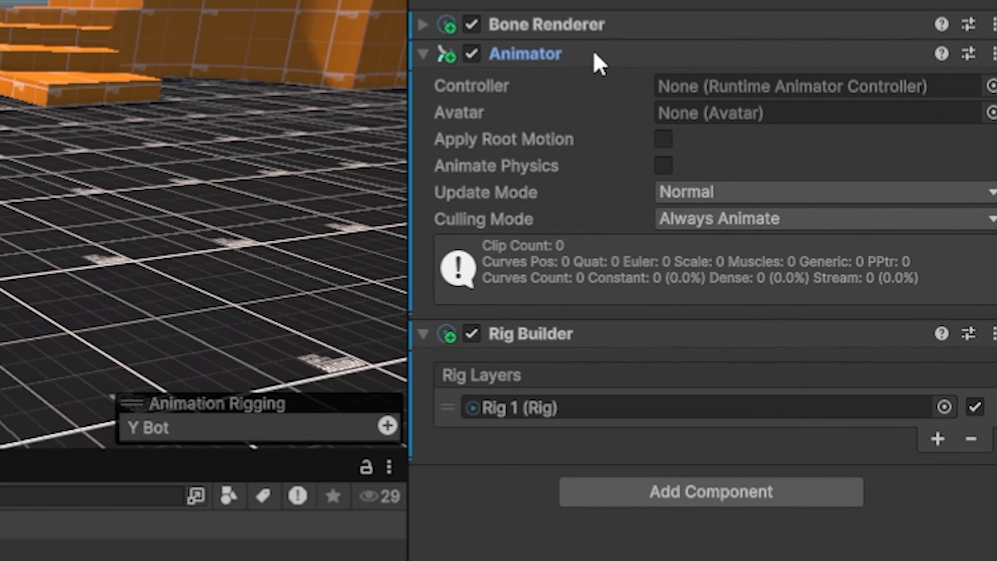
pyautogui.moveTo(594, 53); pyautogui.dragTo(593, 18)
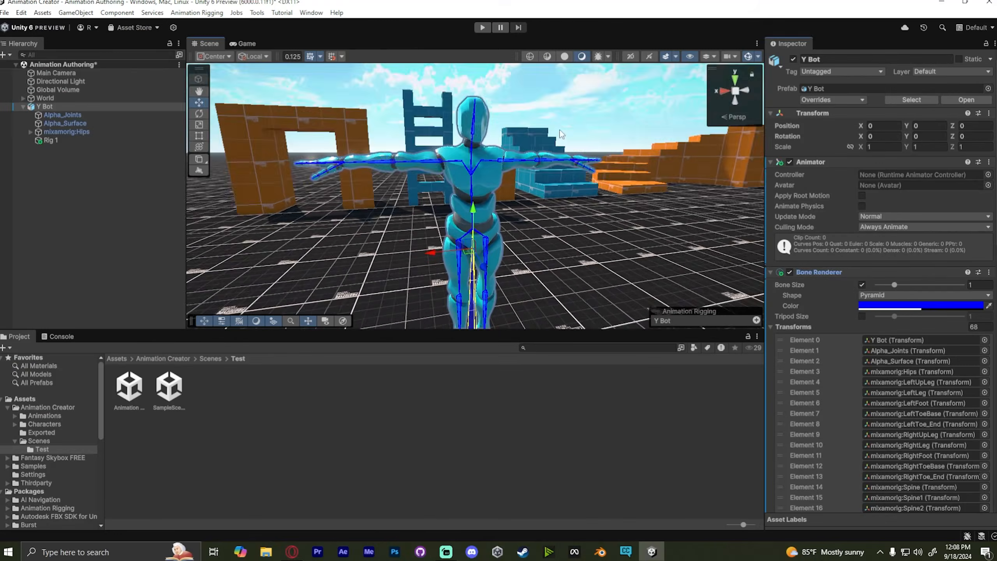
pyautogui.moveTo(557, 166); pyautogui.dragTo(569, 143, button='right')
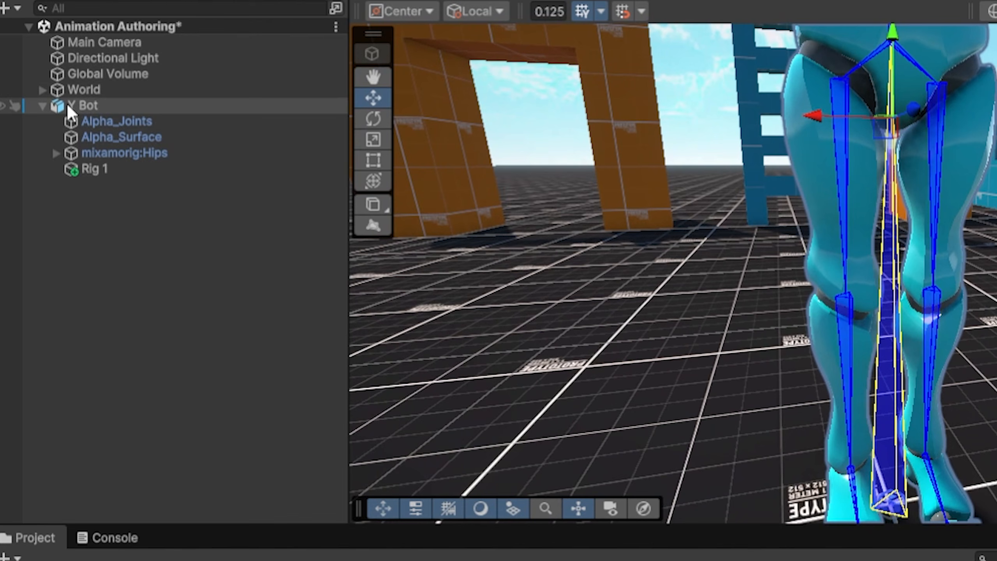
pyautogui.doubleClick(93, 104)
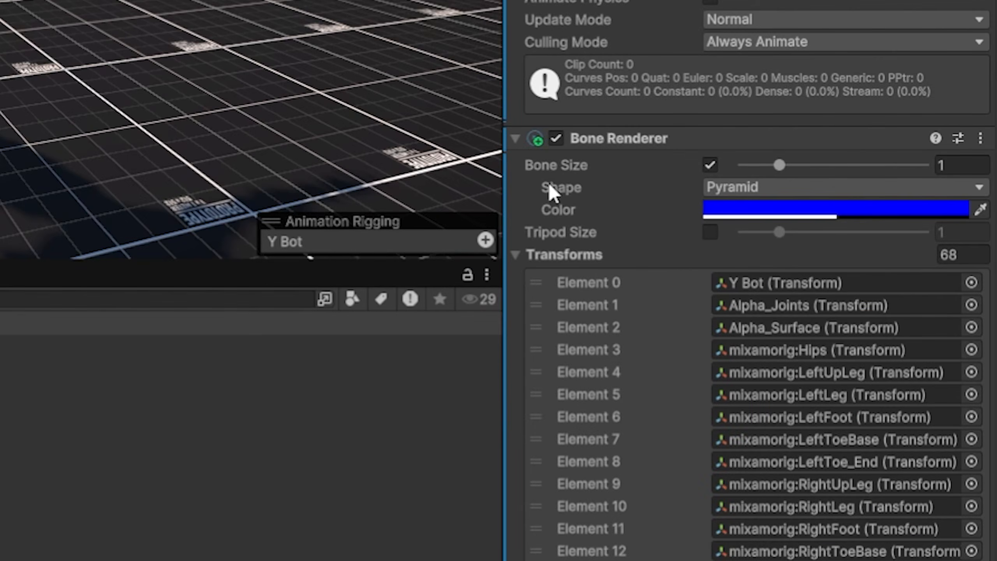
# - Remove the Y Bot root entry from the Bone Renderer's Transforms list
pyautogui.click(793, 327)
pyautogui.click(514, 255)
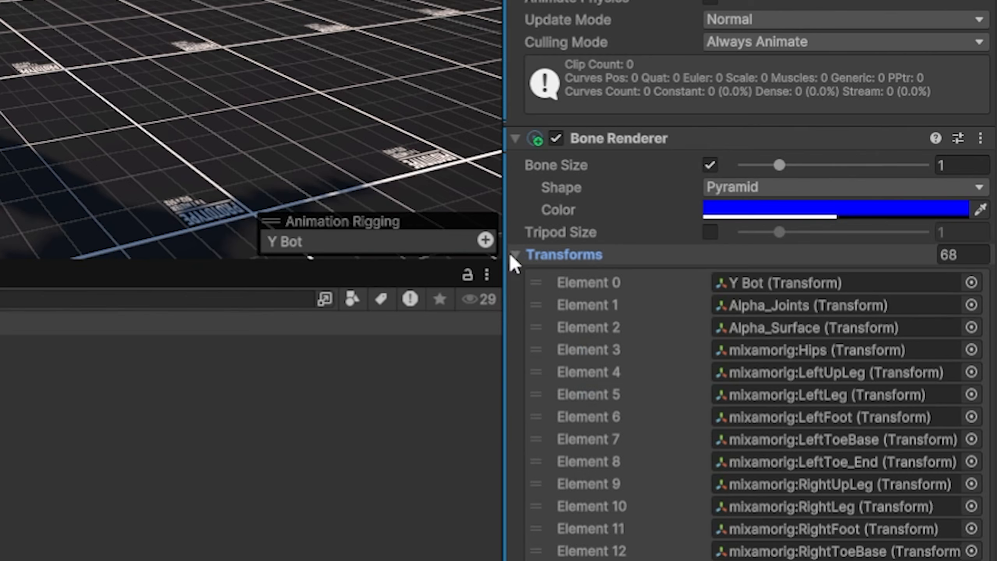
pyautogui.click(779, 284)
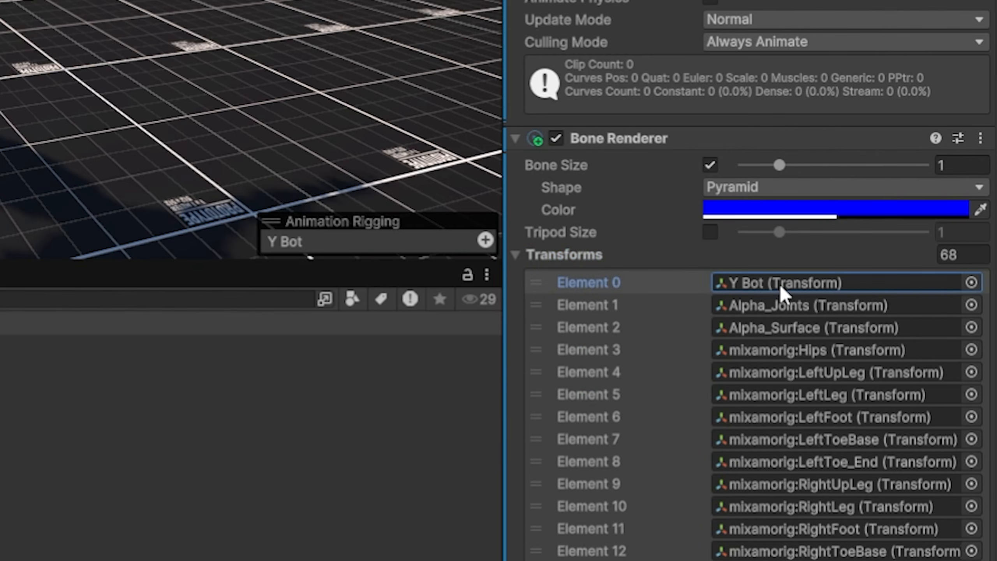
pyautogui.rightClick(779, 284)
pyautogui.click(738, 452)
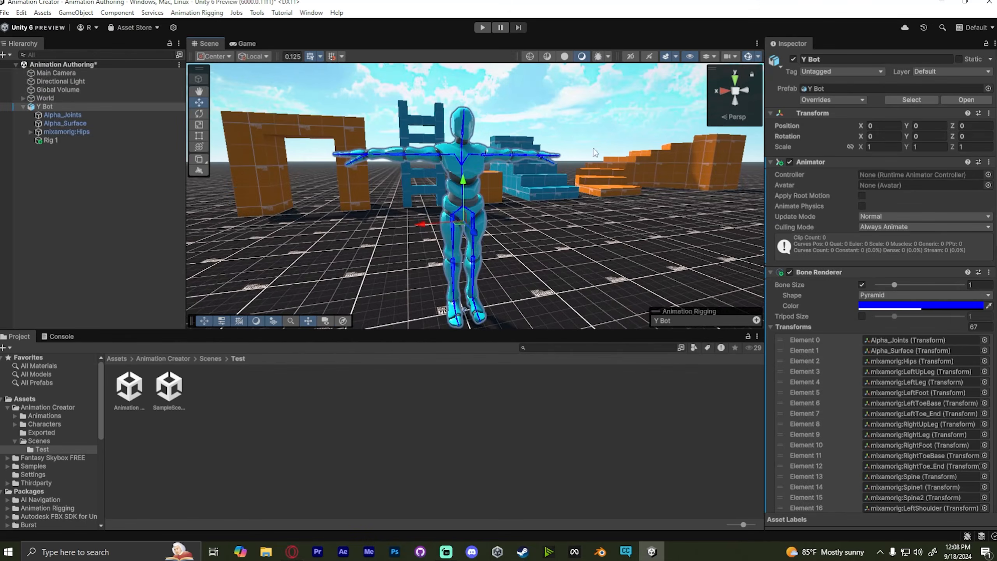
# - Rename the Rig 1 object under Y Bot as ControlRig
pyautogui.click(111, 245)
pyautogui.click(93, 139)
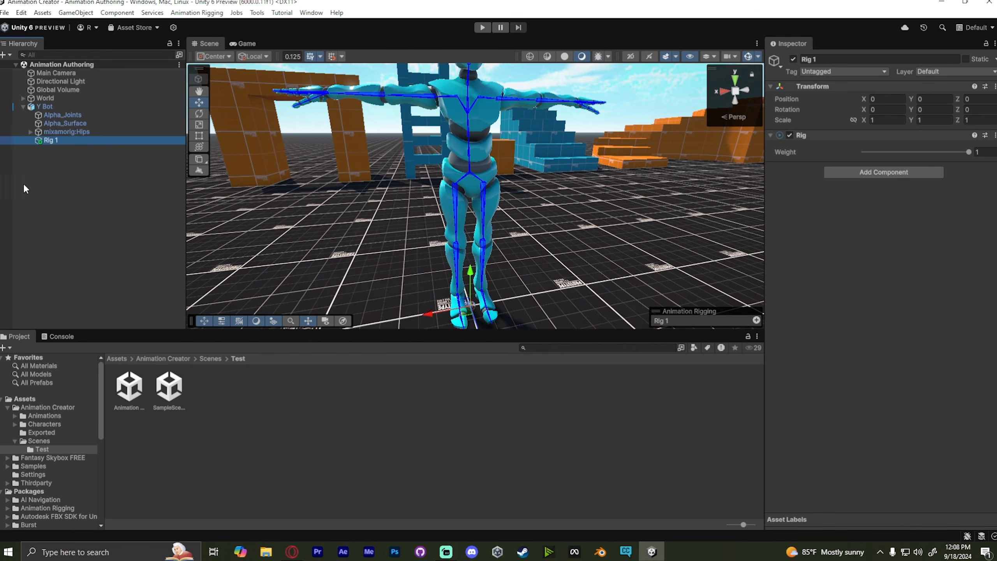
pyautogui.moveTo(521, 228); pyautogui.dragTo(544, 193, button='right')
pyautogui.press('w')
pyautogui.press('s')
pyautogui.press('w')
pyautogui.press('s')
pyautogui.press('w')
pyautogui.click(92, 139)
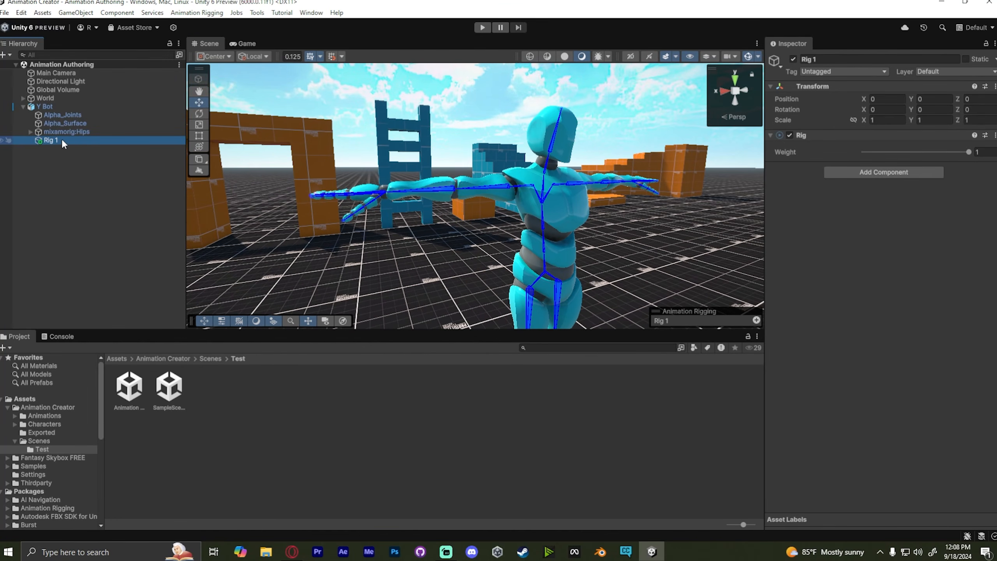
pyautogui.rightClick(65, 142)
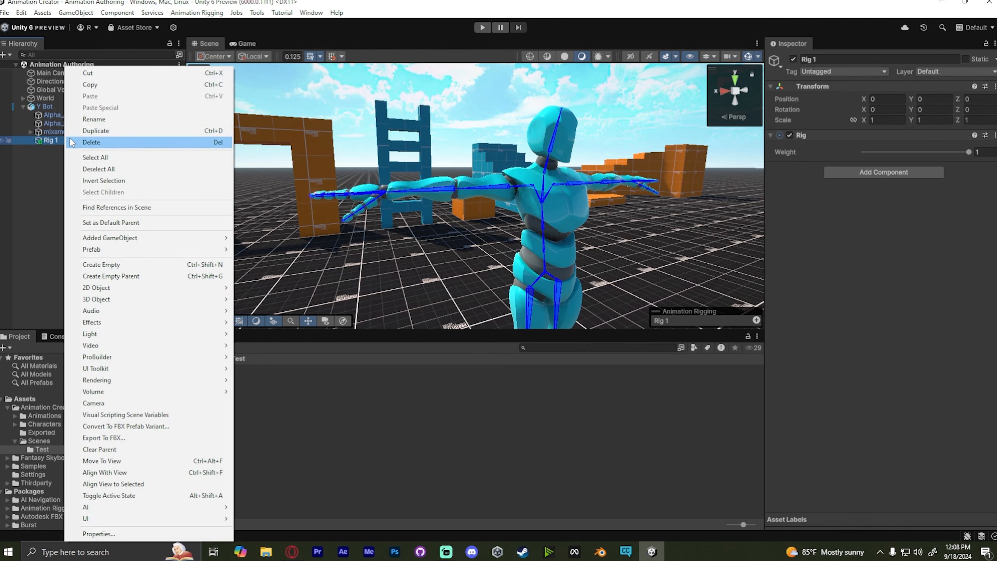
pyautogui.click(101, 120)
pyautogui.write('Con')
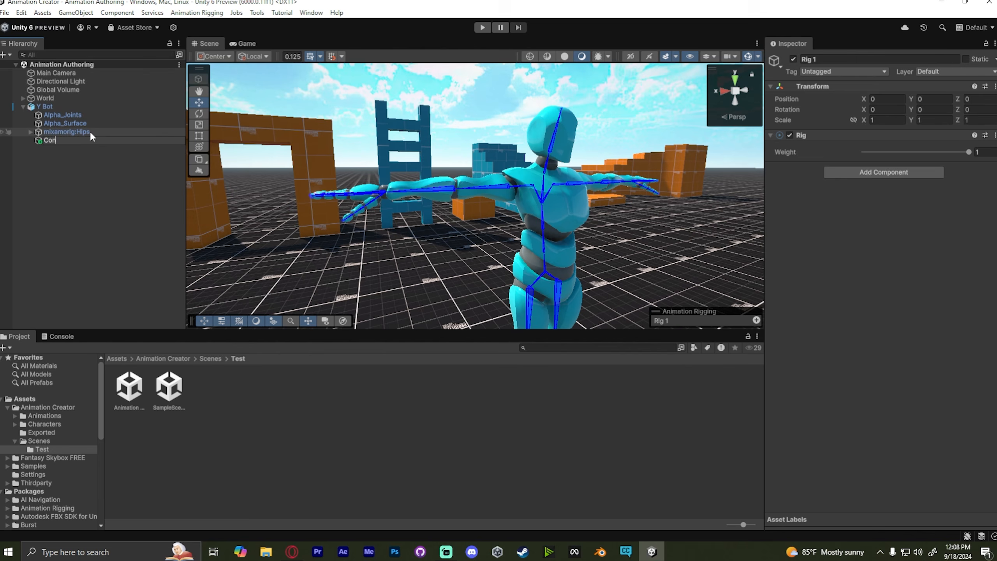
pyautogui.write('trolRig')
pyautogui.press('Return')
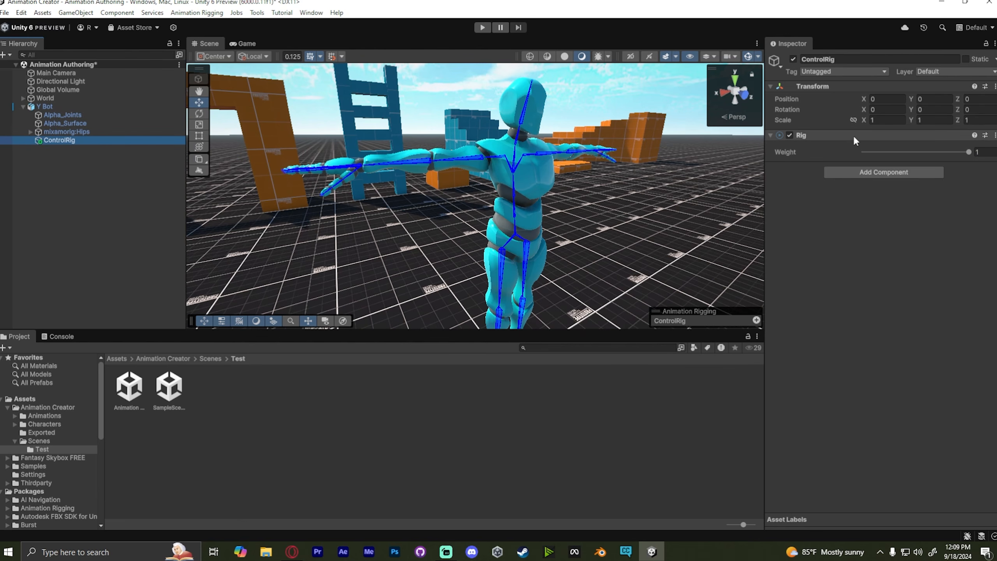
# - Lower the ControlRig's Rig weight slider down to 0
pyautogui.moveTo(968, 152); pyautogui.dragTo(964, 153)
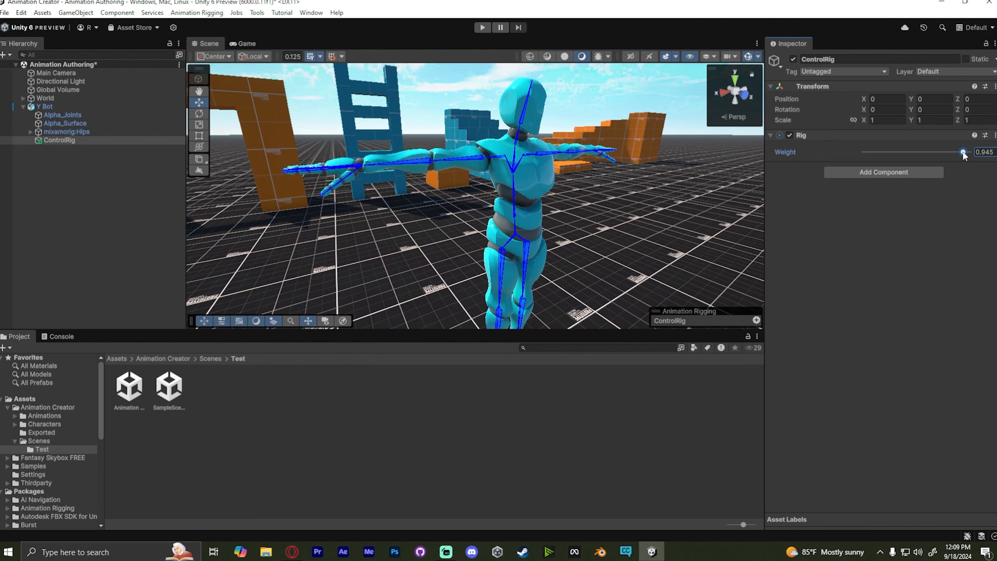
pyautogui.moveTo(849, 152); pyautogui.dragTo(962, 156)
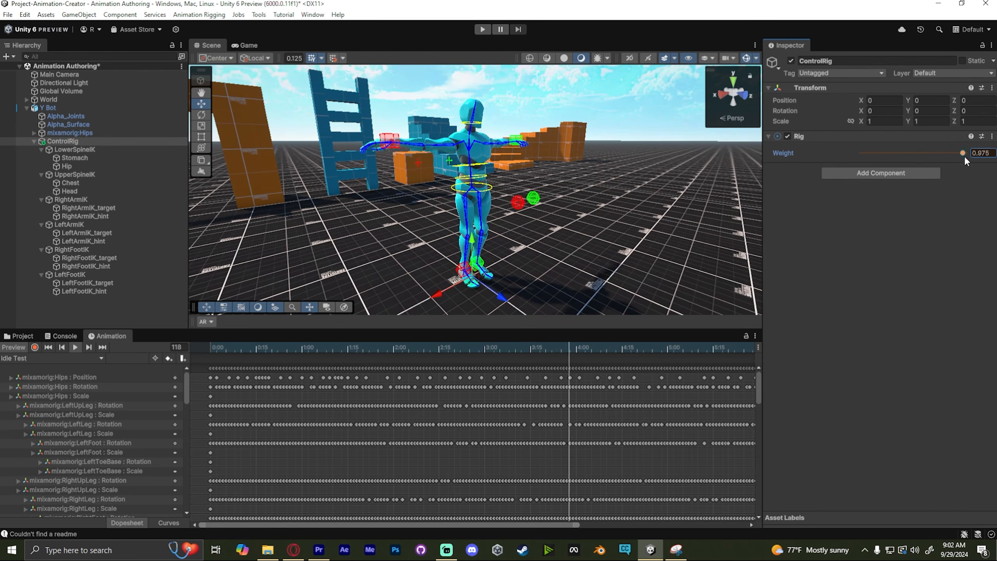
pyautogui.moveTo(964, 156); pyautogui.dragTo(839, 145)
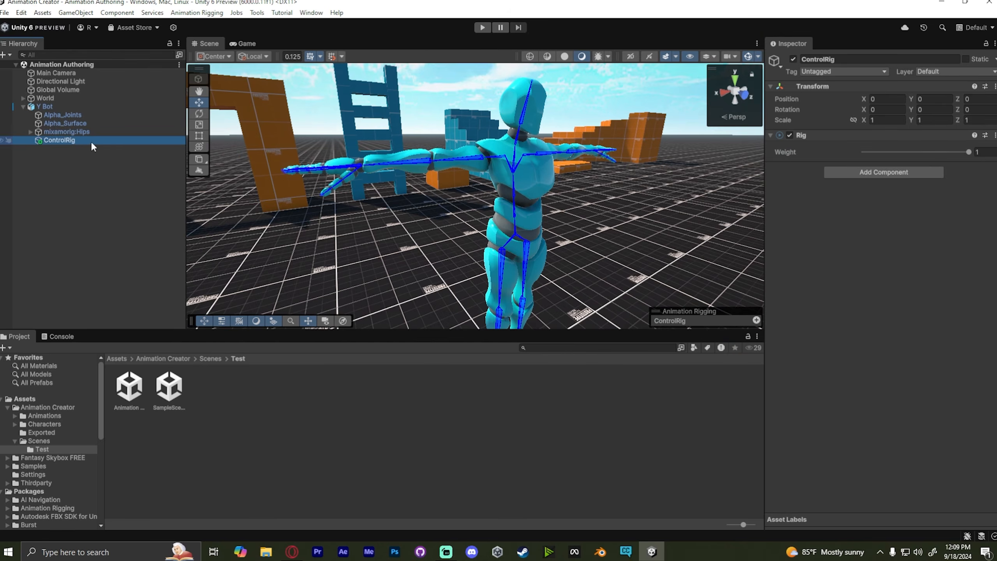
# - Create an empty child object under ControlRig named RightArmIK
pyautogui.rightClick(92, 145)
pyautogui.click(138, 271)
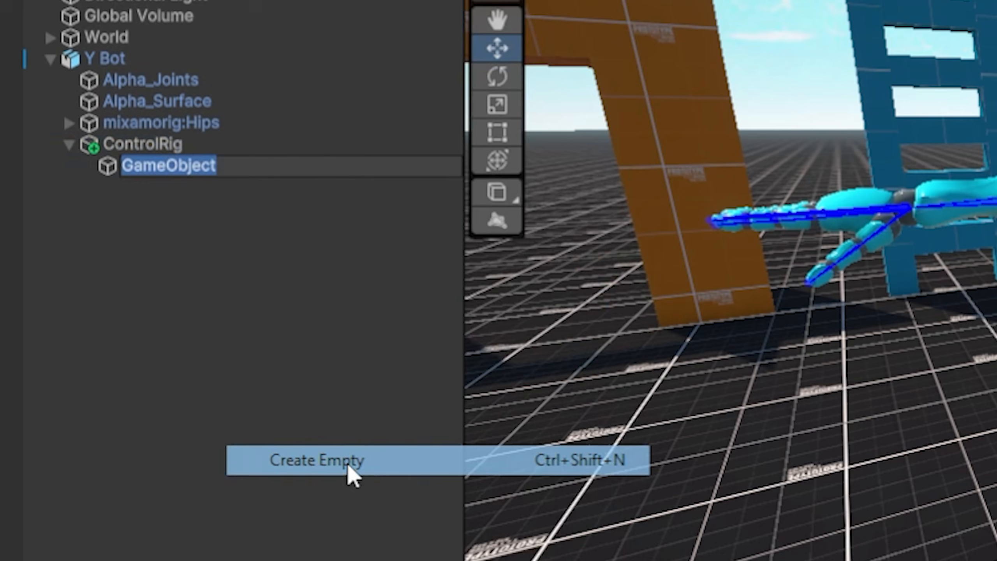
pyautogui.write('Right')
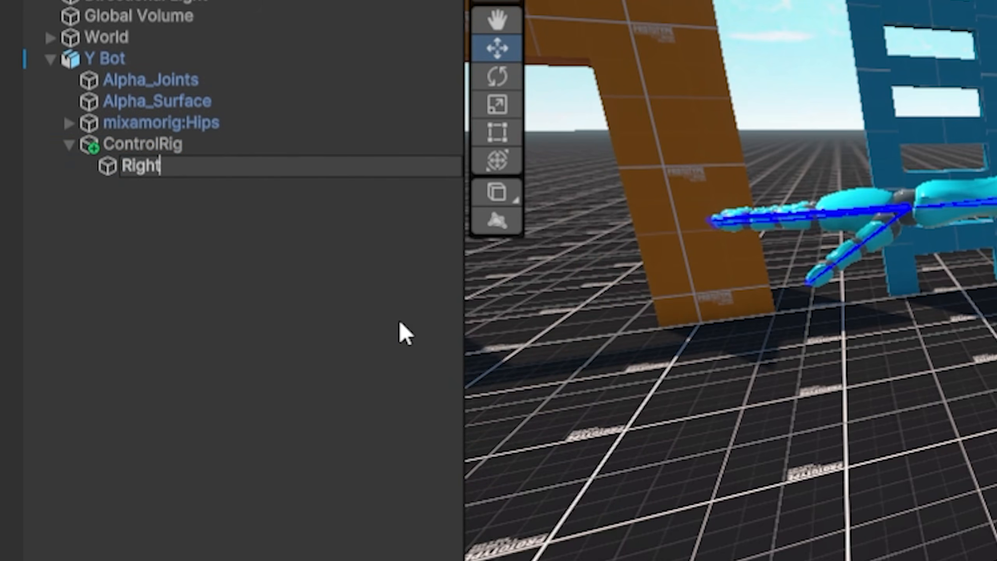
pyautogui.write('ArmIK')
pyautogui.press('Return')
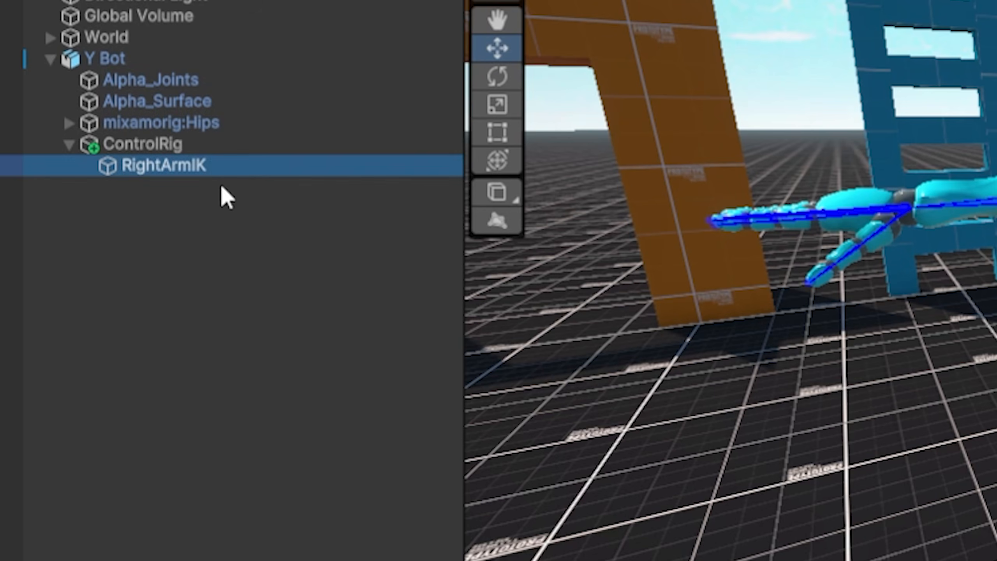
# - Add a Two Bone IK Constraint component from Animation Rigging to RightArmIK
pyautogui.click(903, 141)
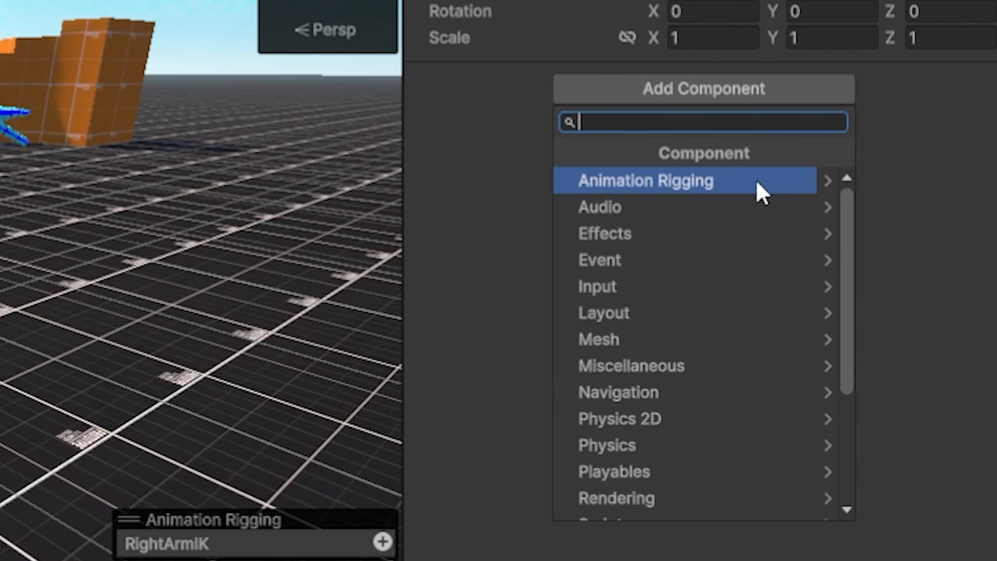
pyautogui.click(757, 183)
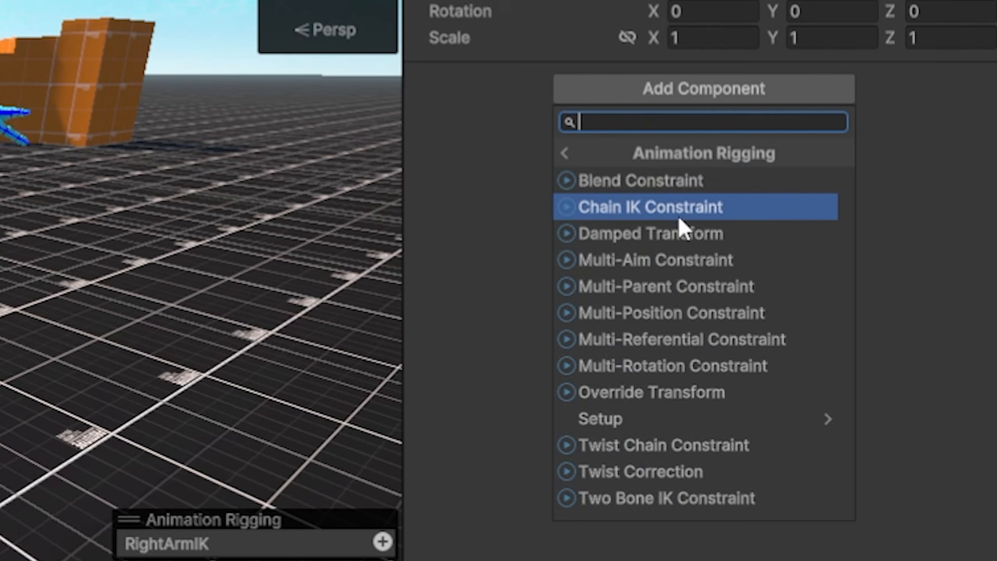
pyautogui.click(635, 503)
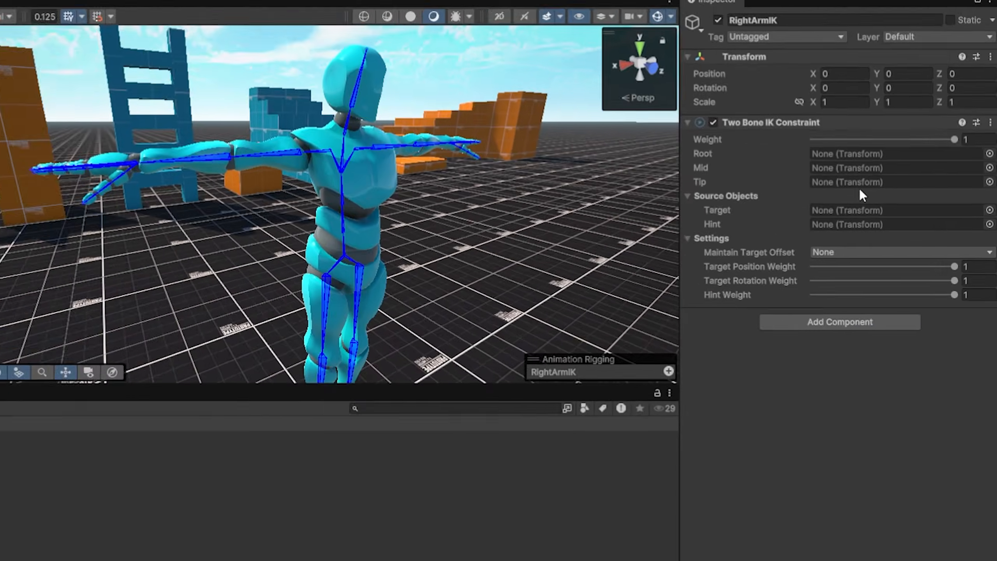
# - Lock the Inspector and assign the mixamorig:RightHand bone as the Two Bone IK constraint's Tip
pyautogui.moveTo(605, 196); pyautogui.dragTo(393, 146, button='right')
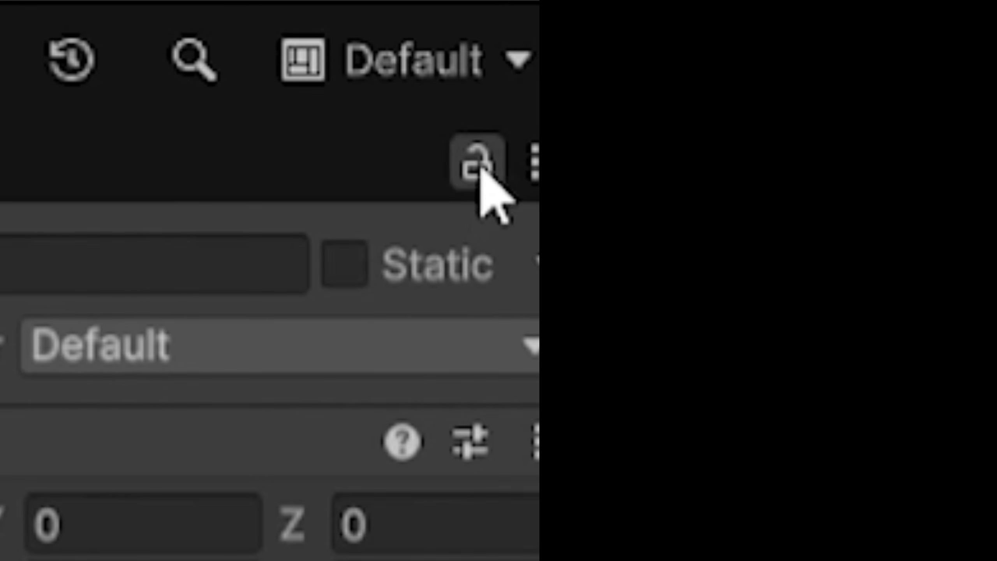
pyautogui.click(983, 46)
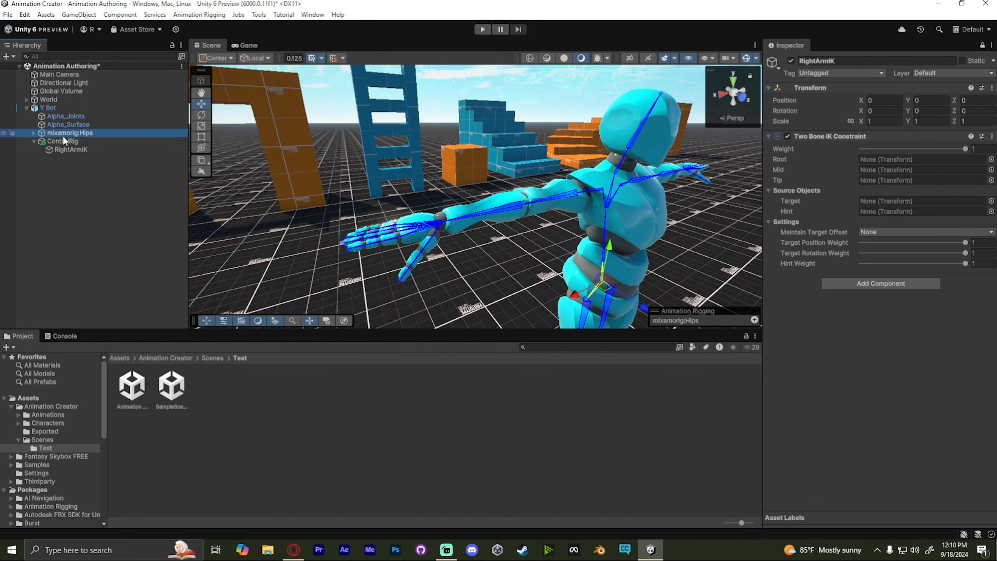
pyautogui.click(63, 140)
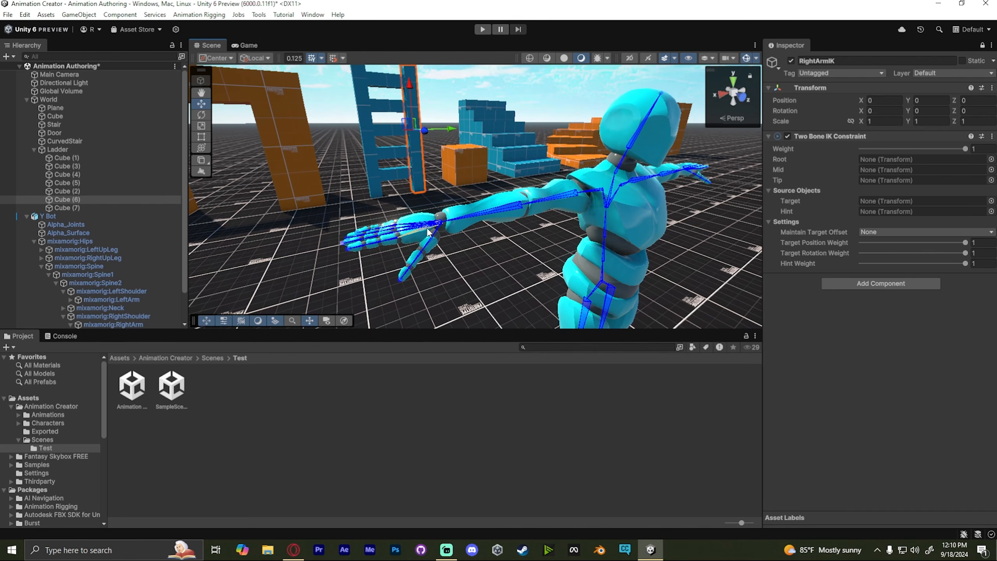
pyautogui.click(428, 232)
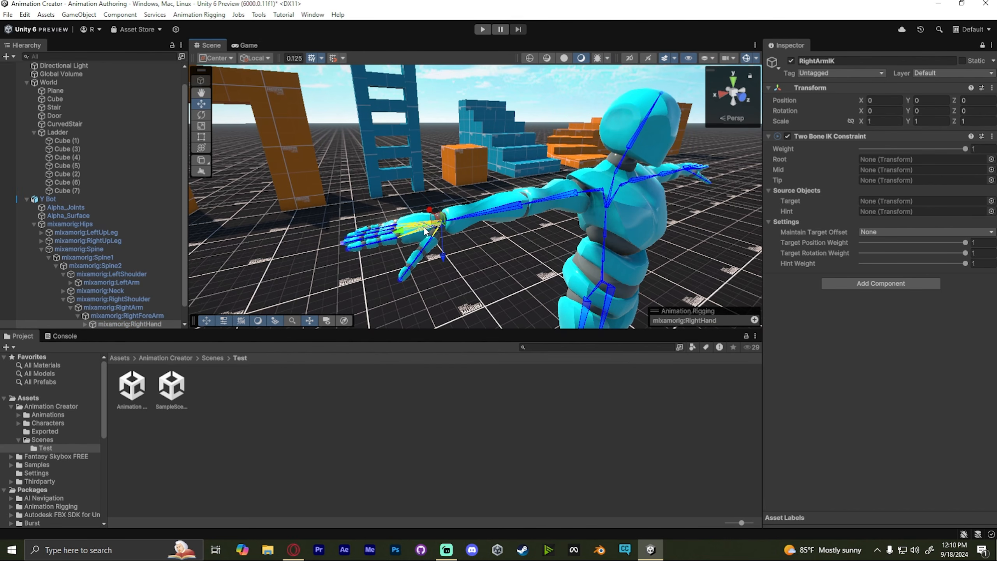
pyautogui.moveTo(142, 307); pyautogui.dragTo(899, 180)
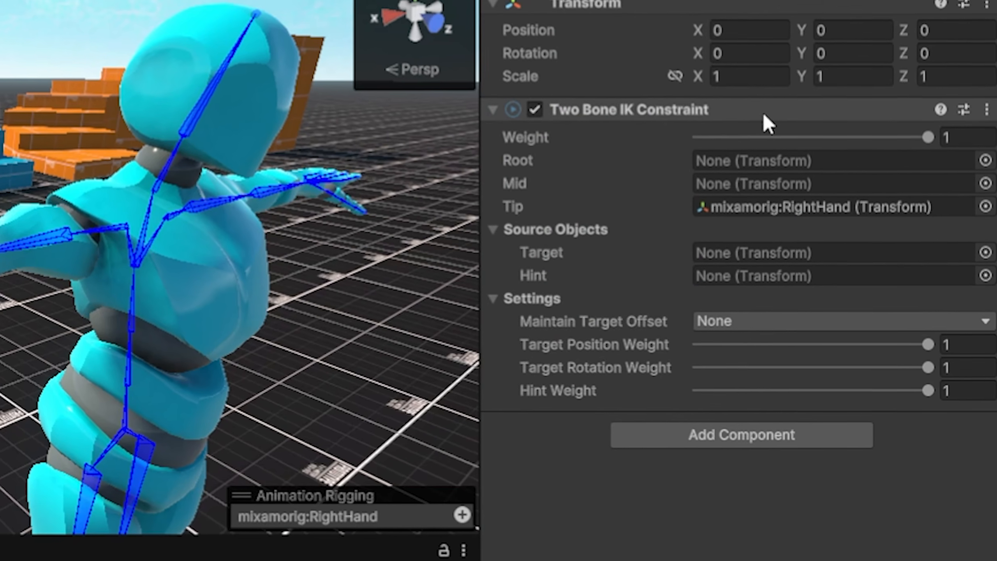
# - Run Auto Setup from Tip Transform on the Two Bone IK Constraint
pyautogui.rightClick(869, 137)
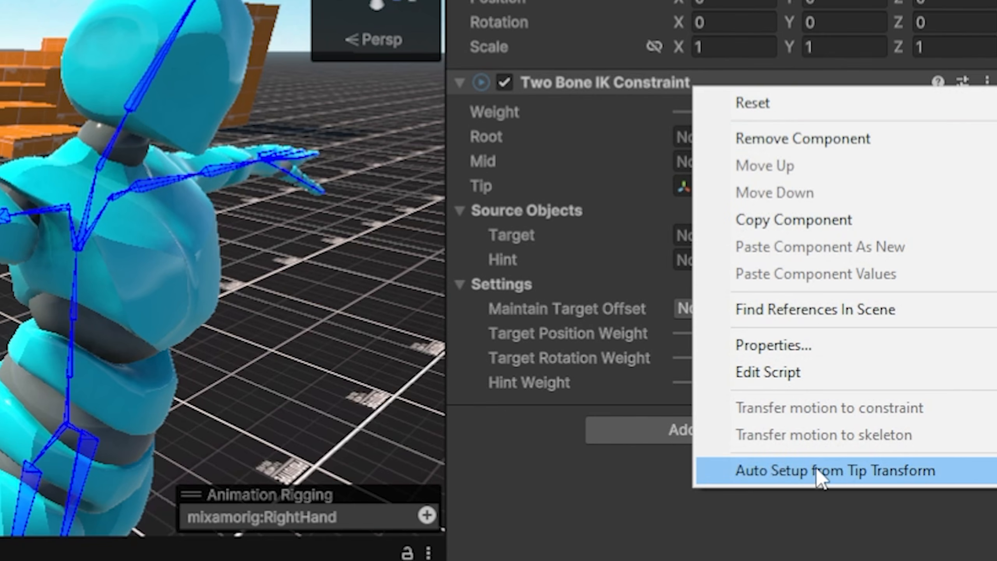
pyautogui.click(834, 472)
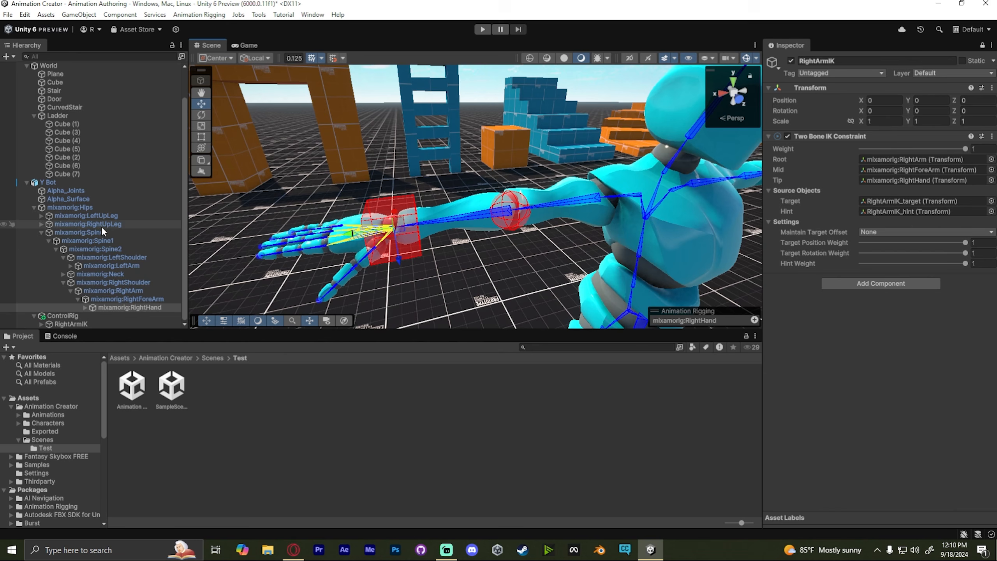
# - Select RightArmIK_target under RightArmIK and align it to the right hand with Animation Rigging's align command
pyautogui.click(40, 323)
pyautogui.scroll(-2, 126, 268)
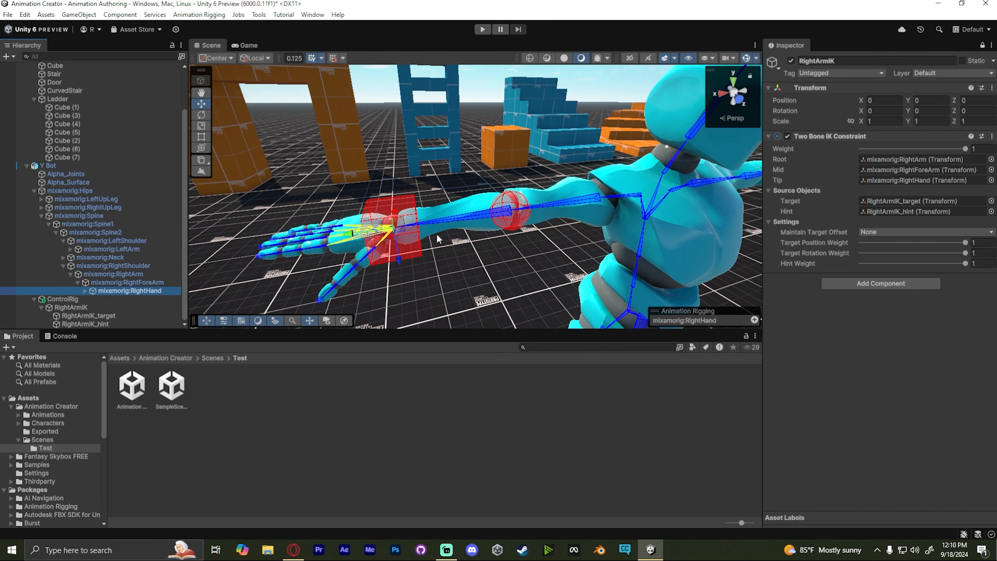
pyautogui.click(125, 316)
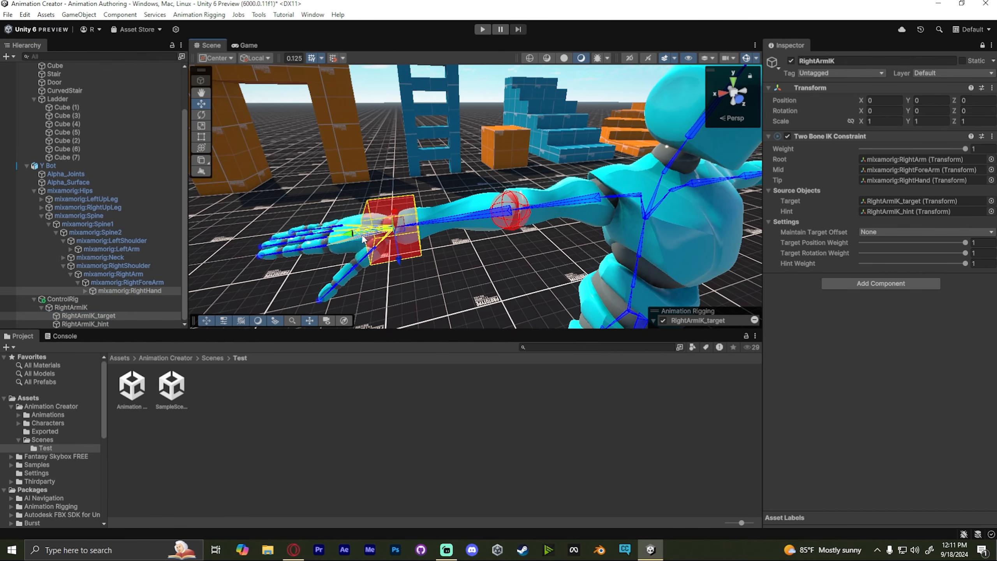
pyautogui.click(191, 15)
pyautogui.click(209, 49)
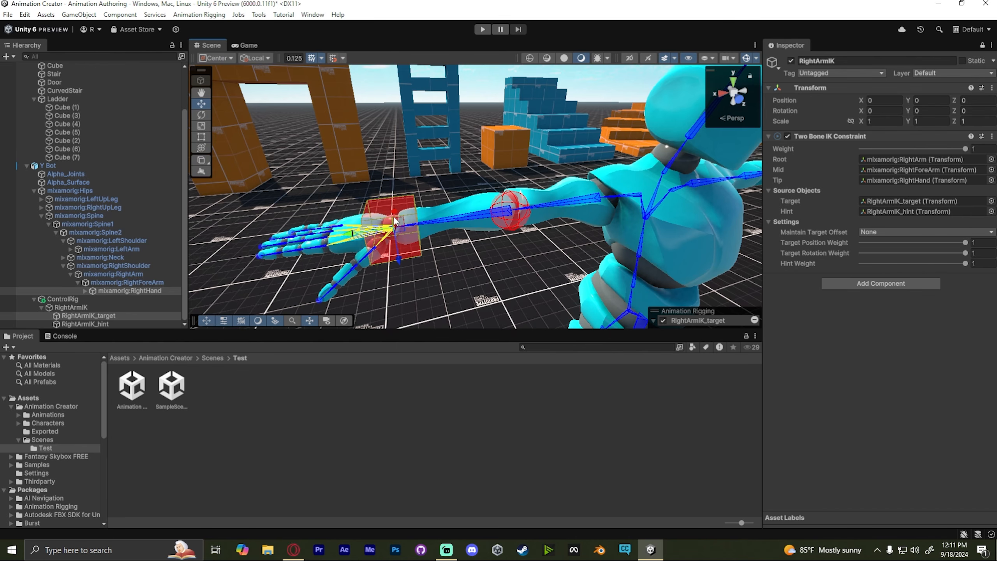
# - Select RightArmIK_hint with the right forearm bone and align the hint to the elbow using Animation Rigging's align command
pyautogui.click(505, 203)
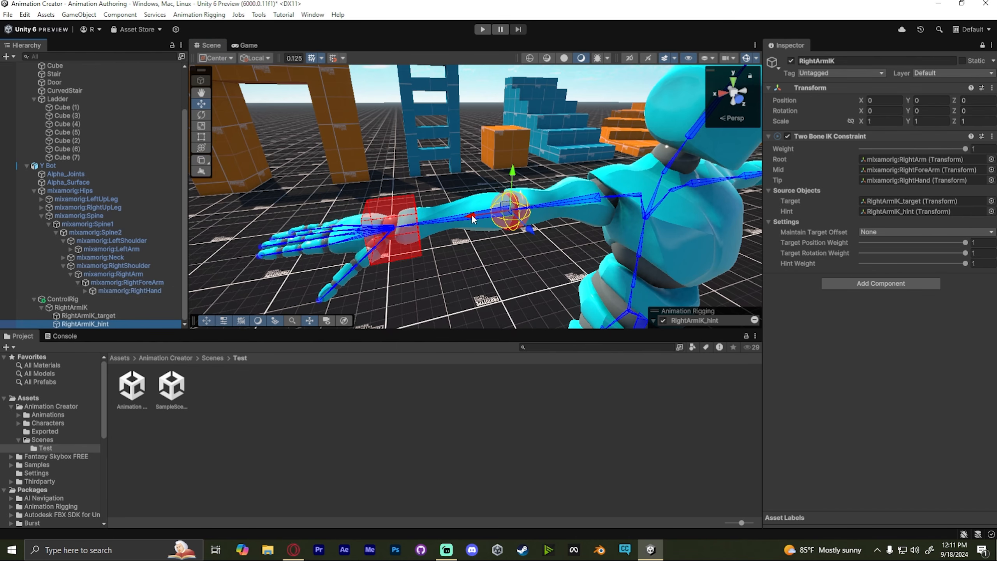
pyautogui.click(453, 221)
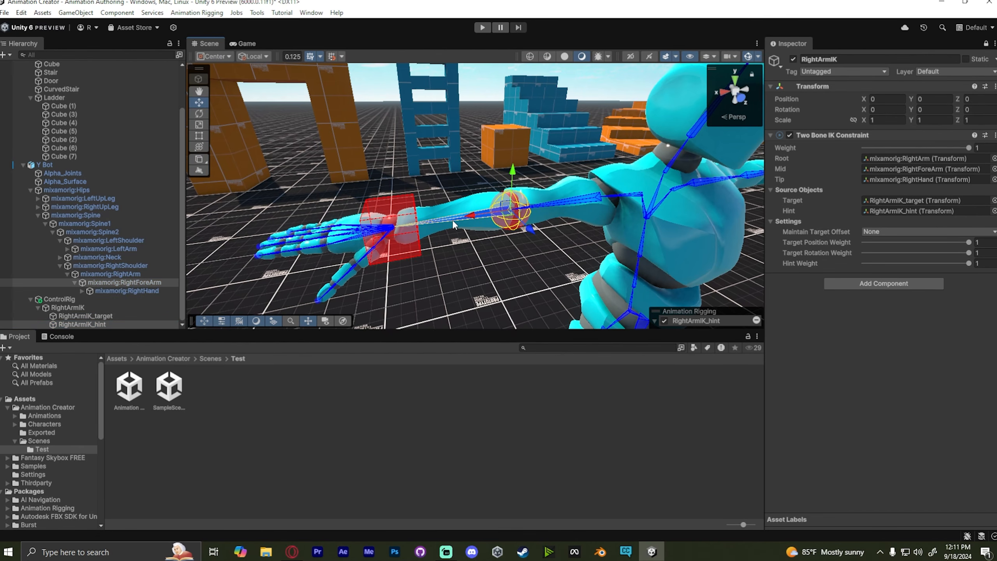
pyautogui.click(197, 13)
pyautogui.click(213, 47)
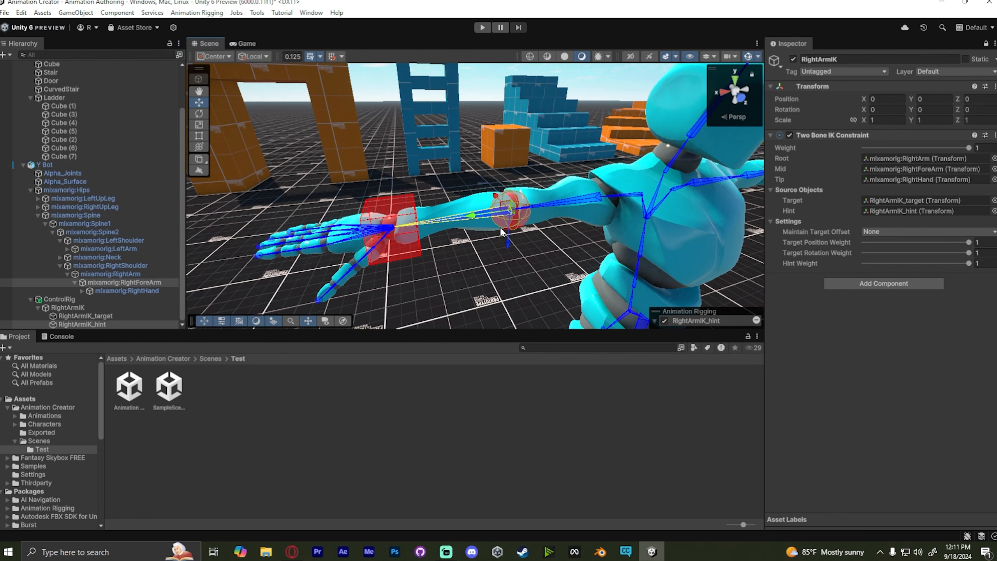
pyautogui.click(515, 216)
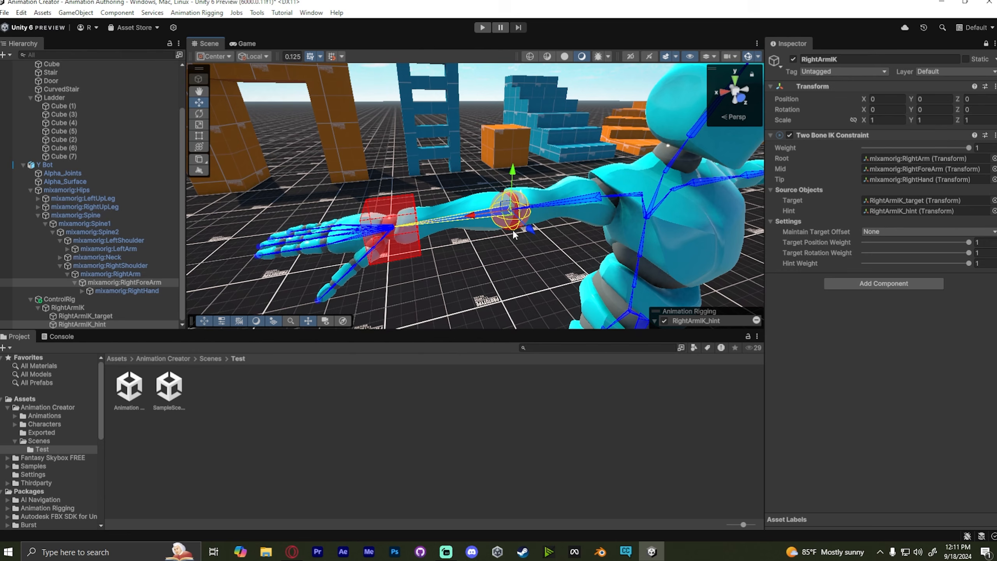
pyautogui.click(204, 13)
pyautogui.click(208, 48)
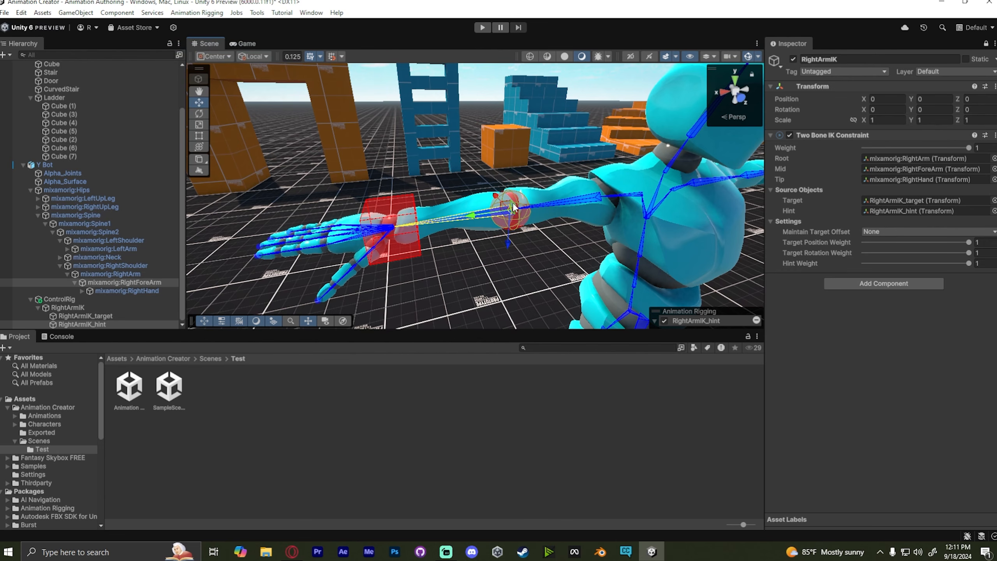
# - Try moving RightArmIK_hint sideways, then undo the move
pyautogui.moveTo(529, 208); pyautogui.dragTo(479, 209, button='right')
pyautogui.press('s')
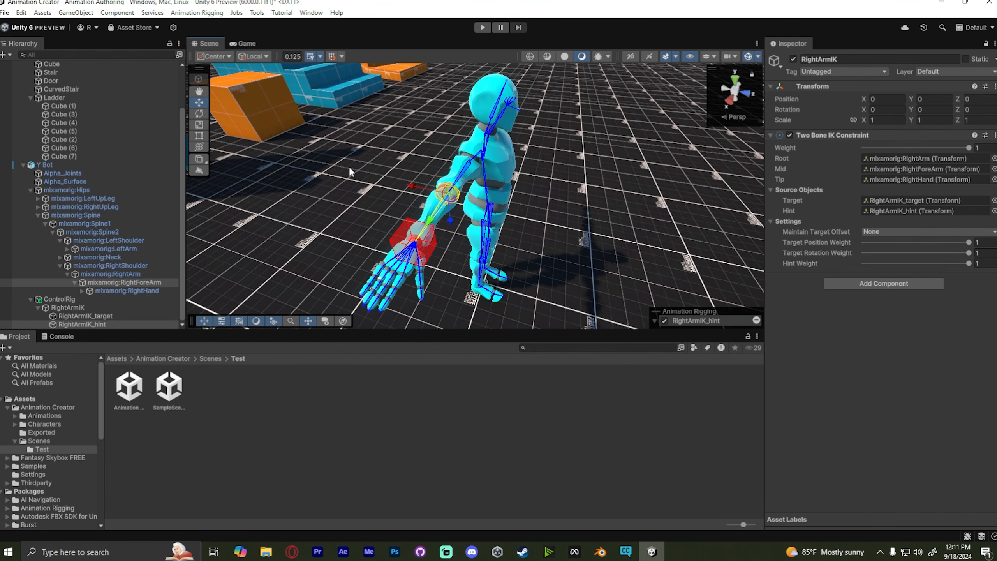
pyautogui.moveTo(495, 166); pyautogui.dragTo(506, 188, button='right')
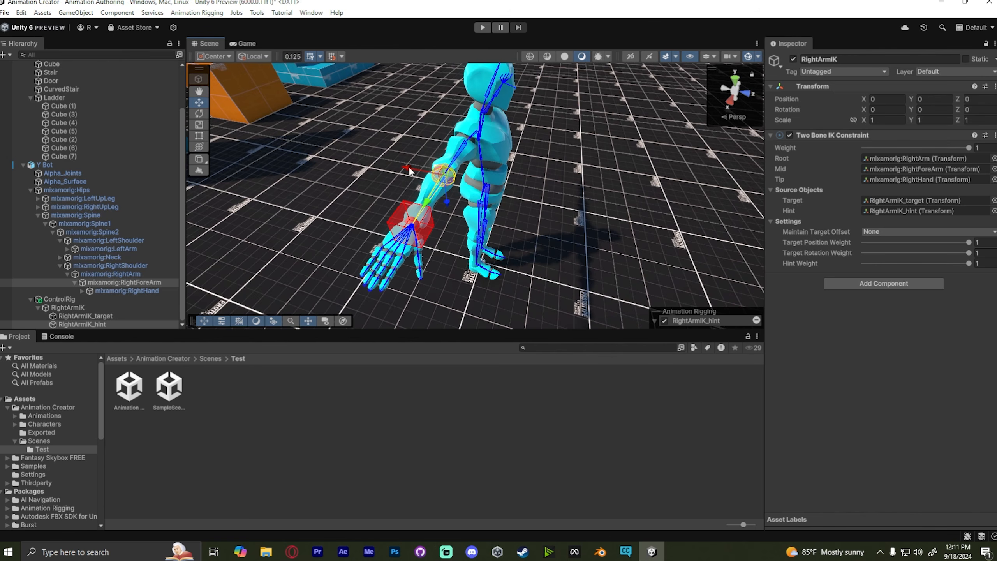
pyautogui.moveTo(410, 171); pyautogui.dragTo(368, 166)
pyautogui.hotkey('ctrl', 'z')
# - Select RightArmIK_hint and move it back behind the right elbow
pyautogui.click(104, 326)
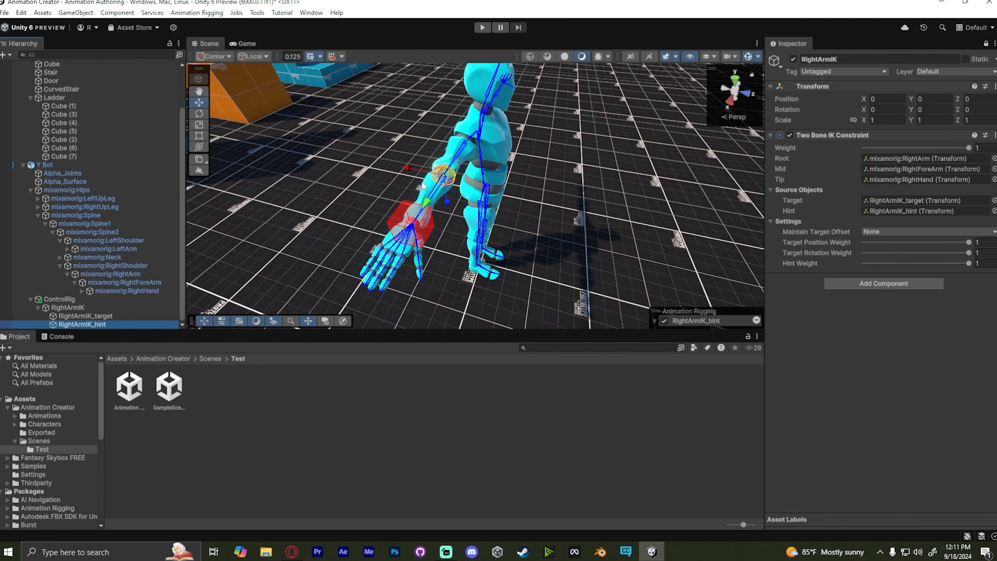
pyautogui.moveTo(423, 177); pyautogui.dragTo(298, 155)
pyautogui.keyDown('alt'); pyautogui.moveTo(468, 153); pyautogui.dragTo(307, 148); pyautogui.keyUp('alt')
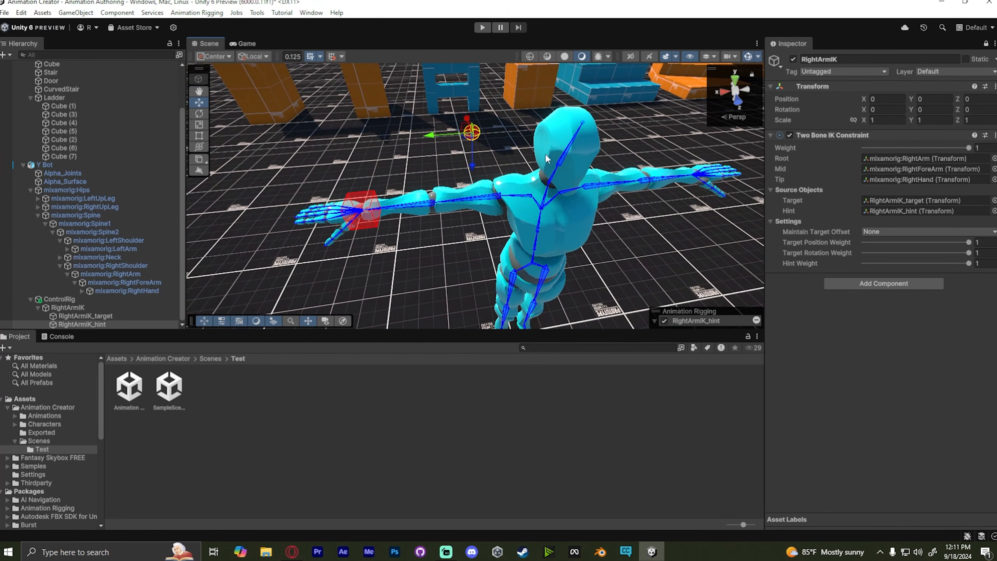
# - Orbit around the character to inspect the right arm IK target and hint placement
pyautogui.moveTo(545, 154)
pyautogui.keyDown('alt'); pyautogui.mouseDown()
pyautogui.moveTo(526, 155)
pyautogui.moveTo(541, 154)
pyautogui.moveTo(540, 143)
pyautogui.mouseUp(); pyautogui.keyUp('alt')
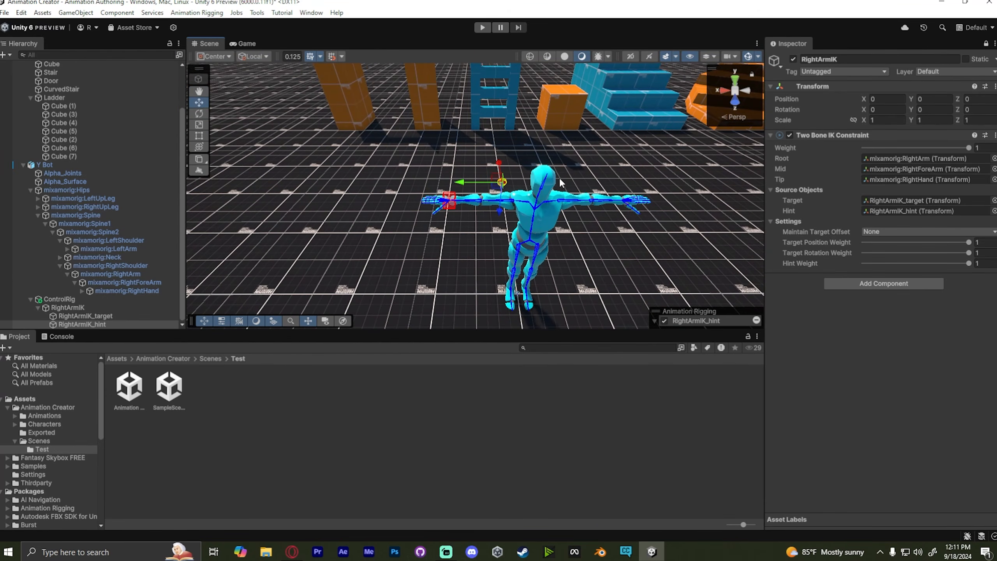
pyautogui.keyDown('alt'); pyautogui.moveTo(561, 181); pyautogui.dragTo(805, 119); pyautogui.keyUp('alt')
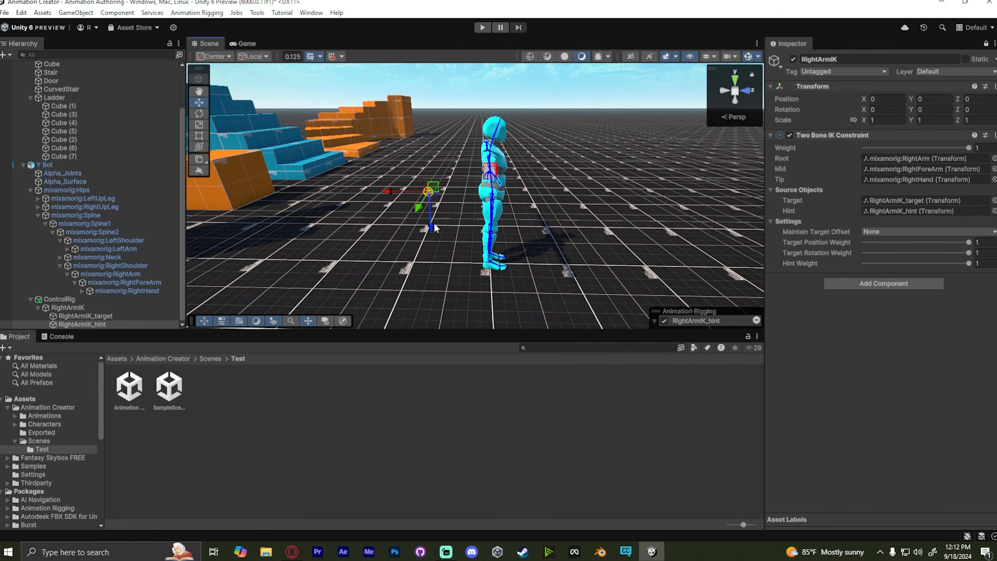
pyautogui.moveTo(434, 222); pyautogui.dragTo(435, 216)
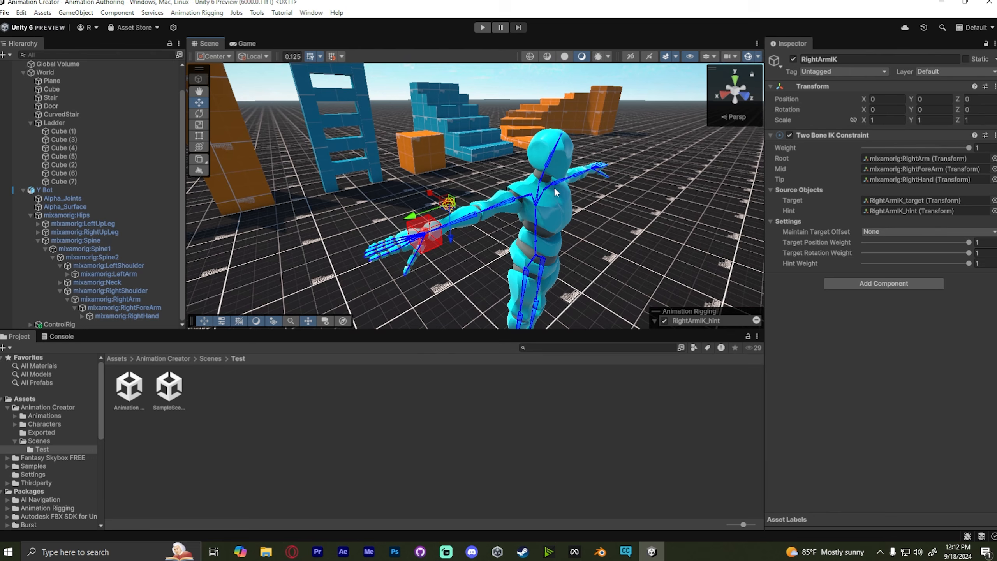
pyautogui.keyDown('alt'); pyautogui.moveTo(521, 239); pyautogui.dragTo(939, 212); pyautogui.keyUp('alt')
pyautogui.keyDown('alt'); pyautogui.moveTo(531, 172); pyautogui.dragTo(92, 209); pyautogui.keyUp('alt')
pyautogui.click(31, 324)
pyautogui.scroll(-2, 47, 324)
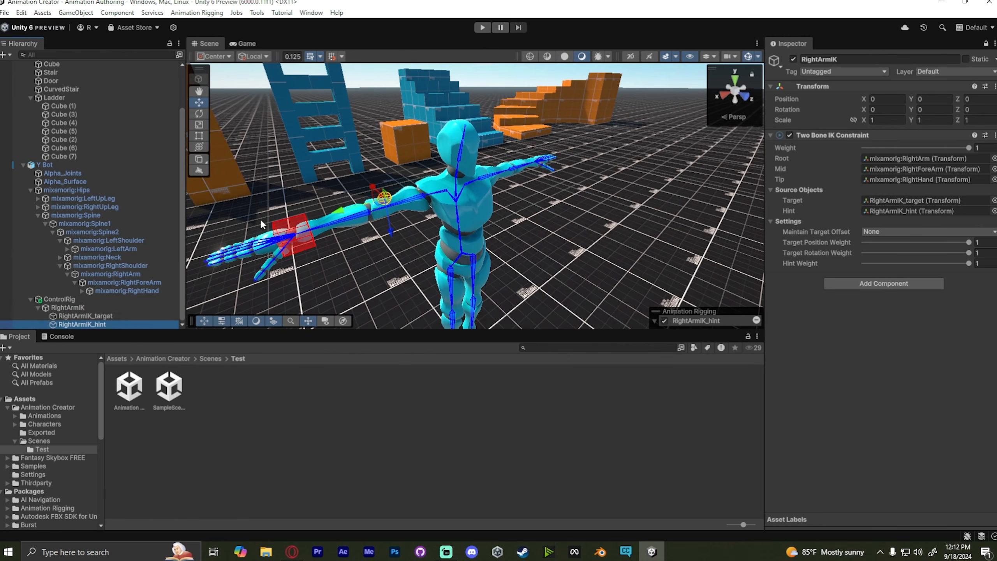
pyautogui.keyDown('alt'); pyautogui.moveTo(260, 219); pyautogui.dragTo(549, 179); pyautogui.keyUp('alt')
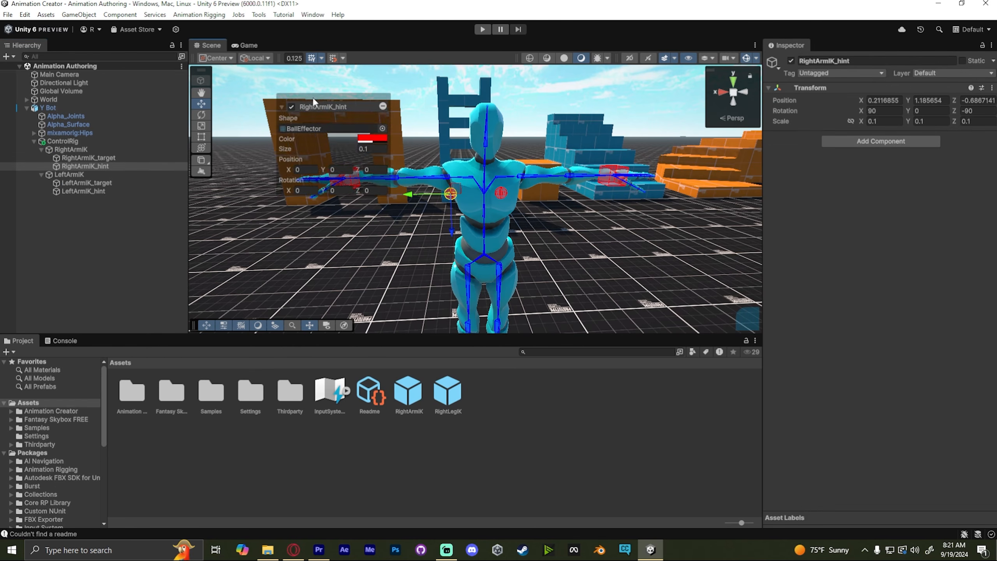
# - Inspect the LeftArmIK and RightArmIK constraint objects and their target and hint children
pyautogui.moveTo(313, 98); pyautogui.dragTo(687, 233)
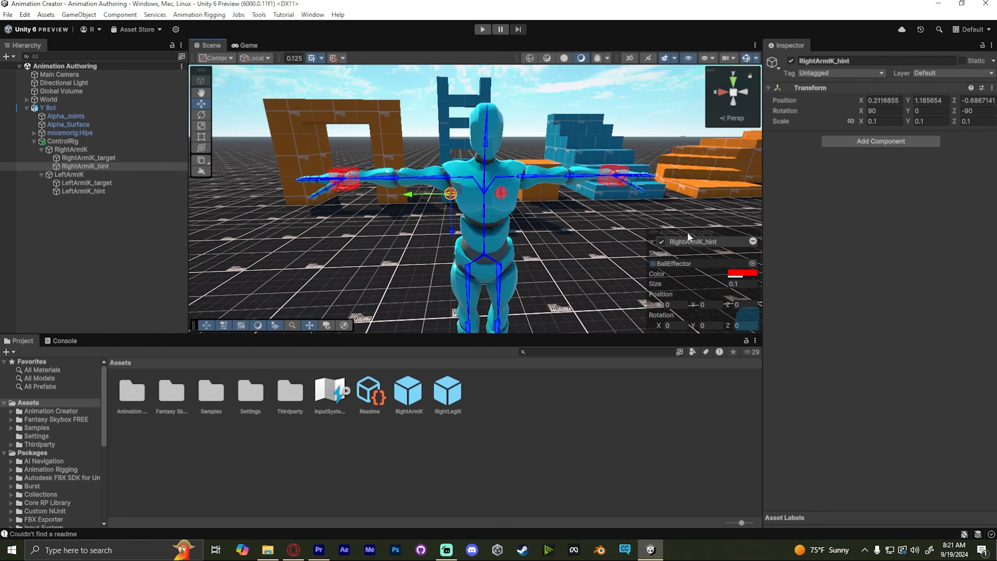
pyautogui.click(130, 183)
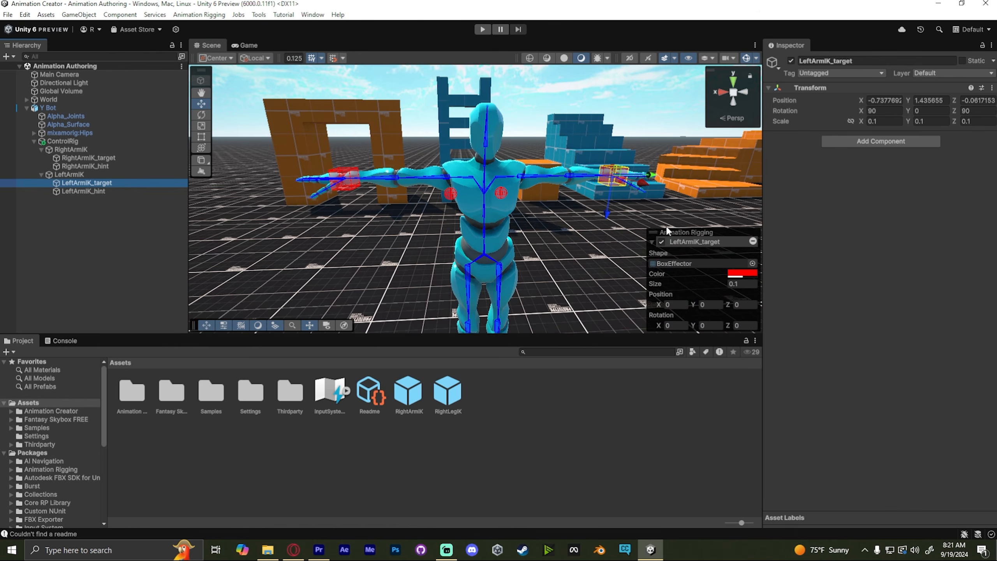
pyautogui.click(102, 174)
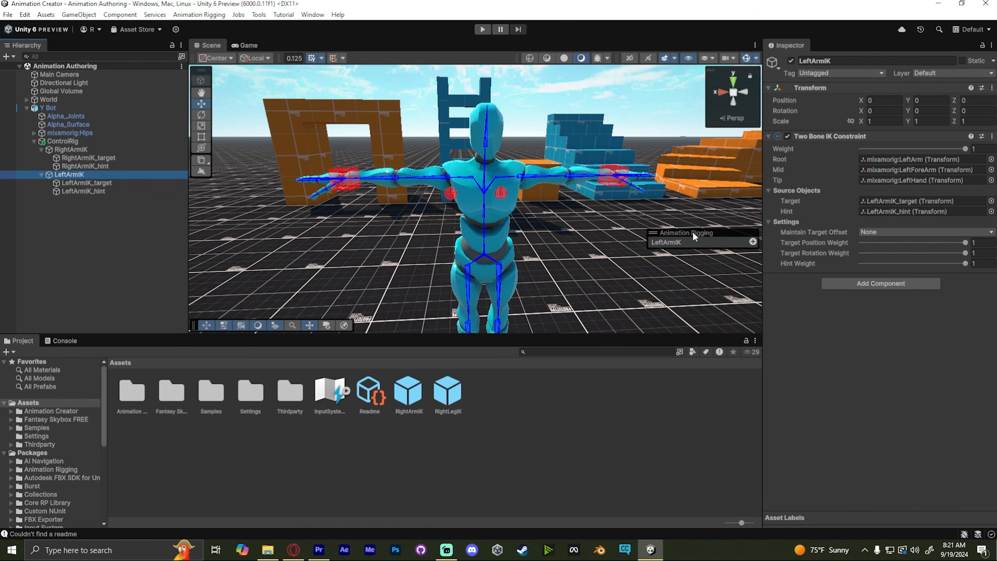
pyautogui.moveTo(692, 231); pyautogui.dragTo(693, 314)
pyautogui.click(85, 159)
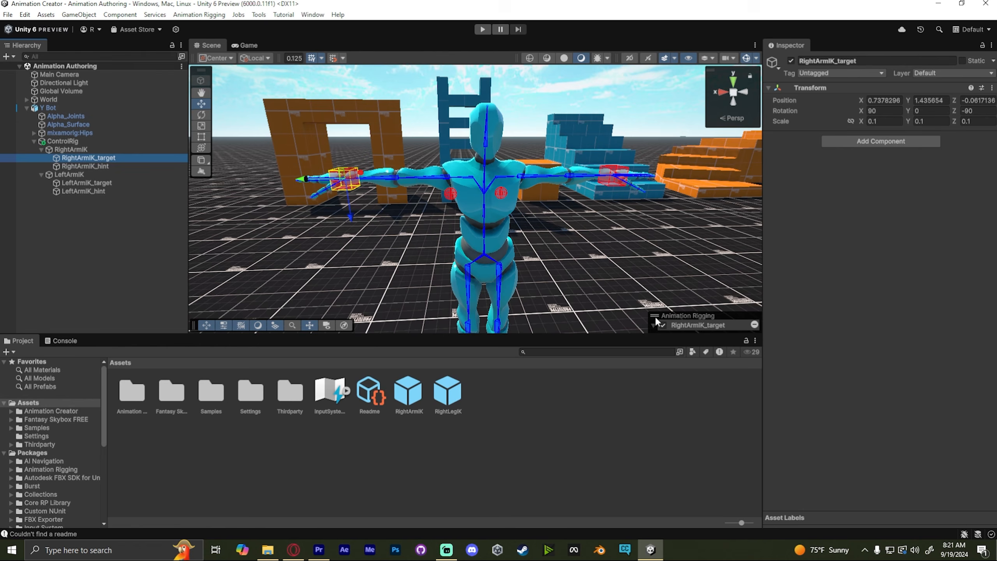
# - Change RightArmIK_hint's effector shape to LocatorEffector
pyautogui.click(145, 167)
pyautogui.keyDown('alt'); pyautogui.moveTo(517, 199); pyautogui.dragTo(710, 257); pyautogui.keyUp('alt')
pyautogui.click(752, 264)
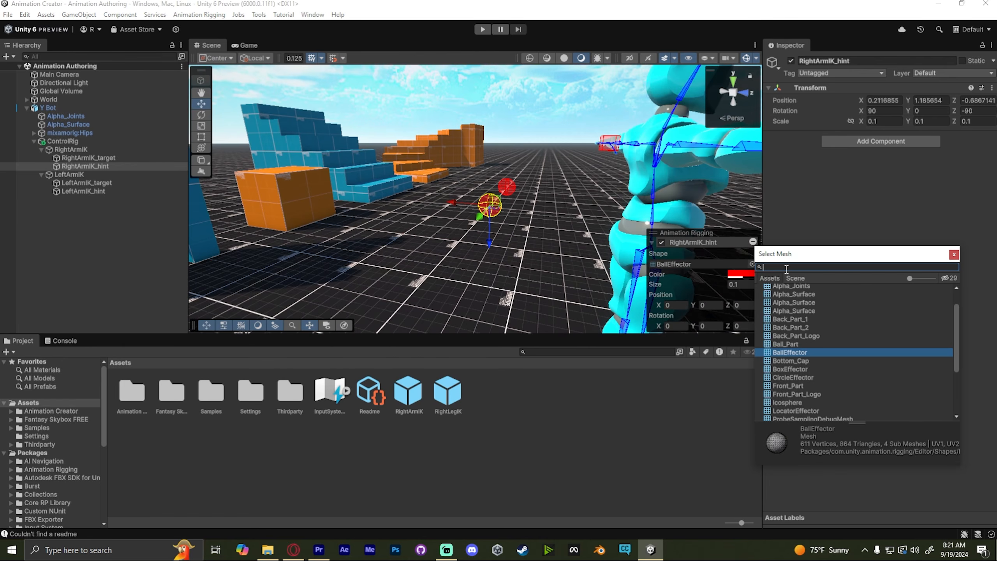
pyautogui.write('effe')
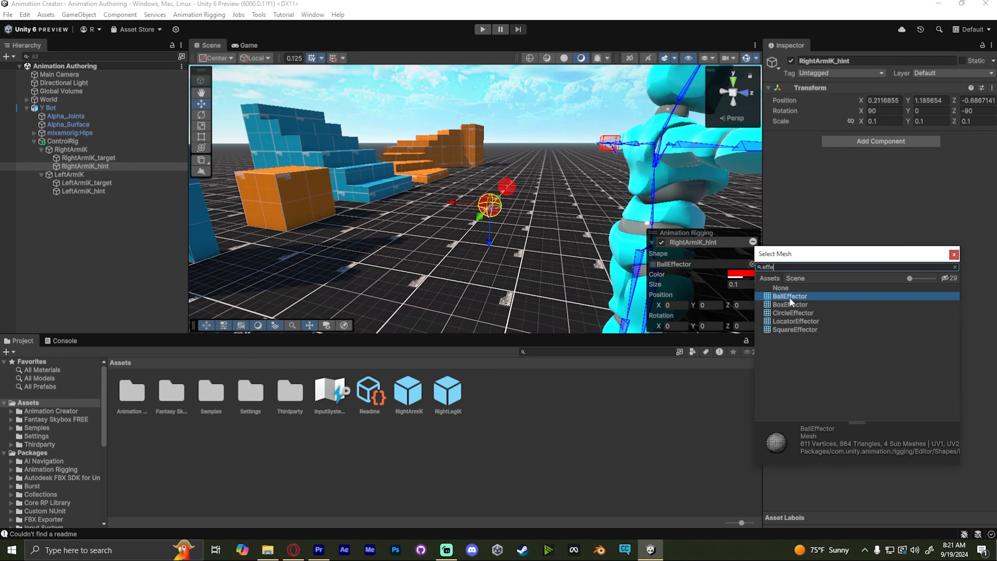
pyautogui.click(788, 321)
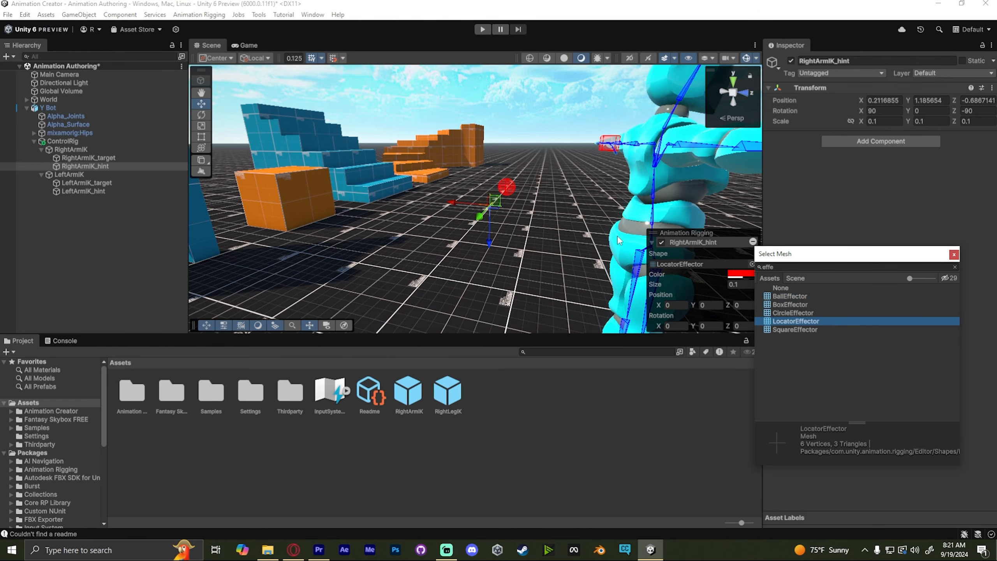
# - Select LeftArmIK_hint and change its effector shape to LocatorEffector too
pyautogui.moveTo(619, 240); pyautogui.dragTo(458, 192, button='right')
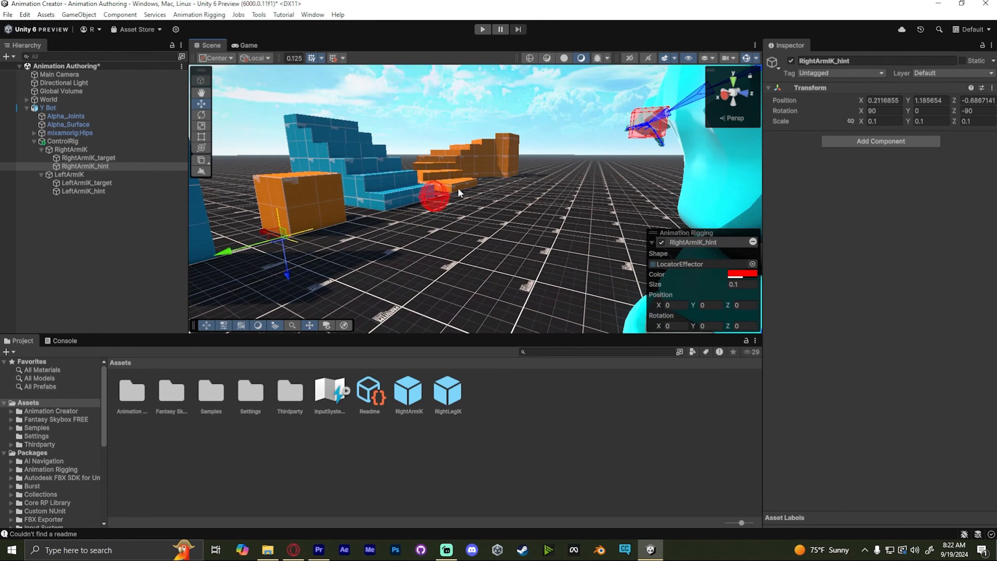
pyautogui.click(452, 192)
pyautogui.press('f')
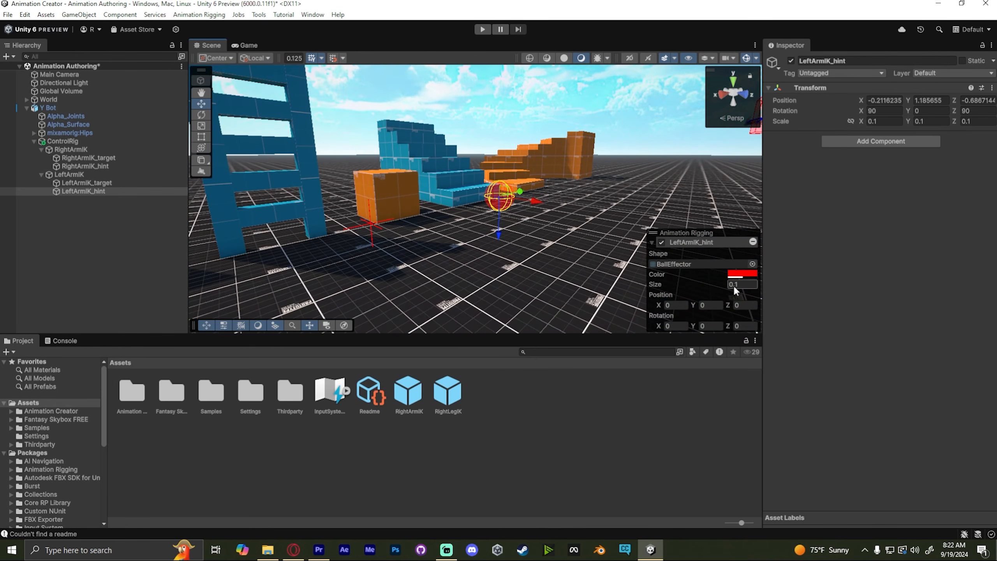
pyautogui.click(752, 264)
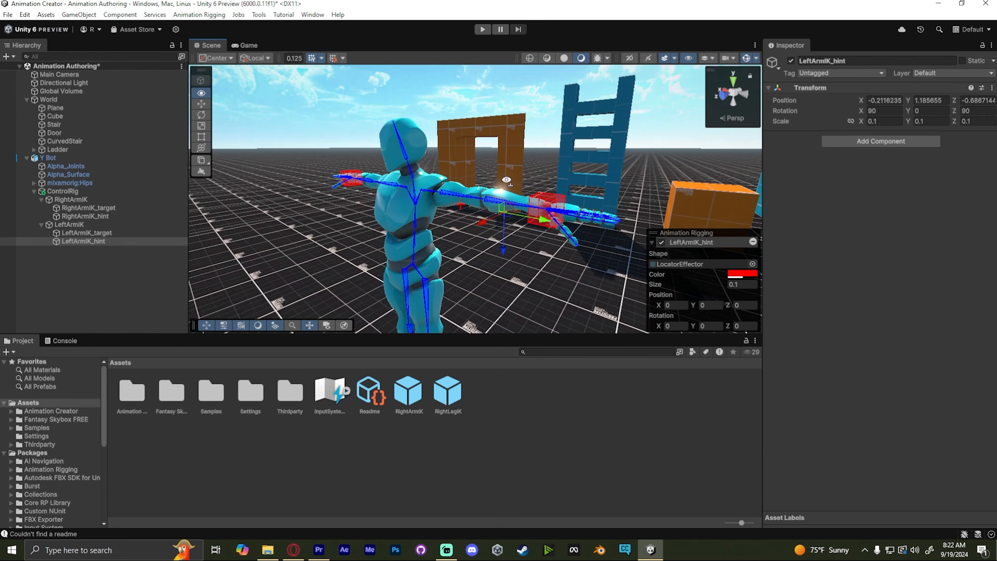
pyautogui.moveTo(518, 200); pyautogui.dragTo(495, 196, button='right')
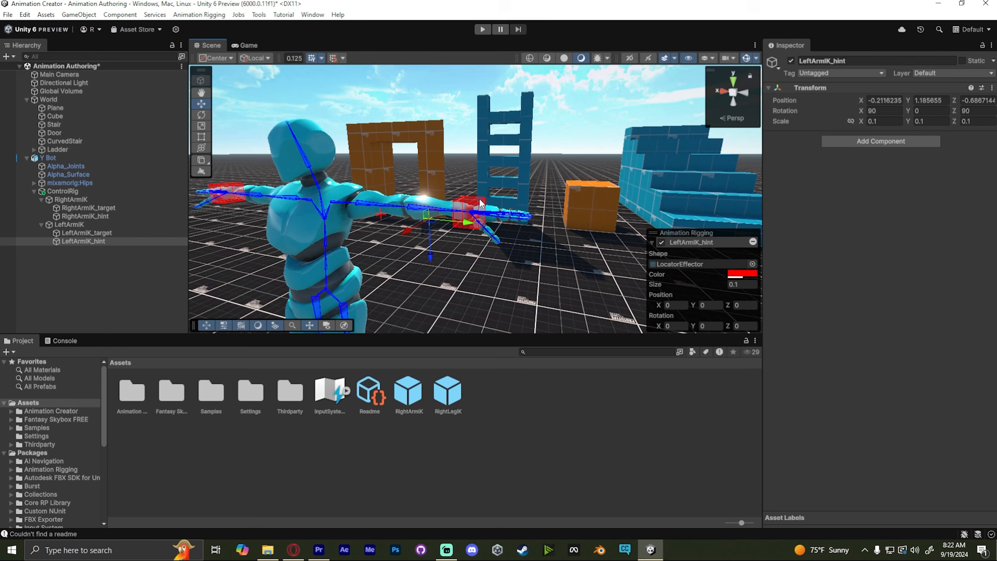
# - Select both LeftArmIK_target and LeftArmIK_hint and set their effector color to green
pyautogui.click(481, 204)
pyautogui.click(471, 212)
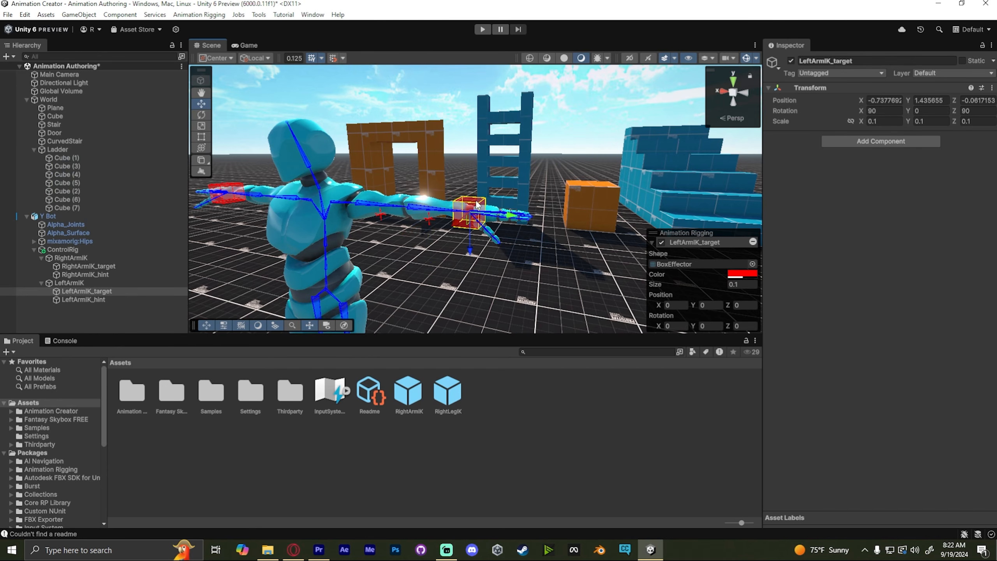
pyautogui.keyDown('shift'); pyautogui.click(430, 220); pyautogui.keyUp('shift')
pyautogui.press('a')
pyautogui.moveTo(510, 175); pyautogui.dragTo(531, 168, button='right')
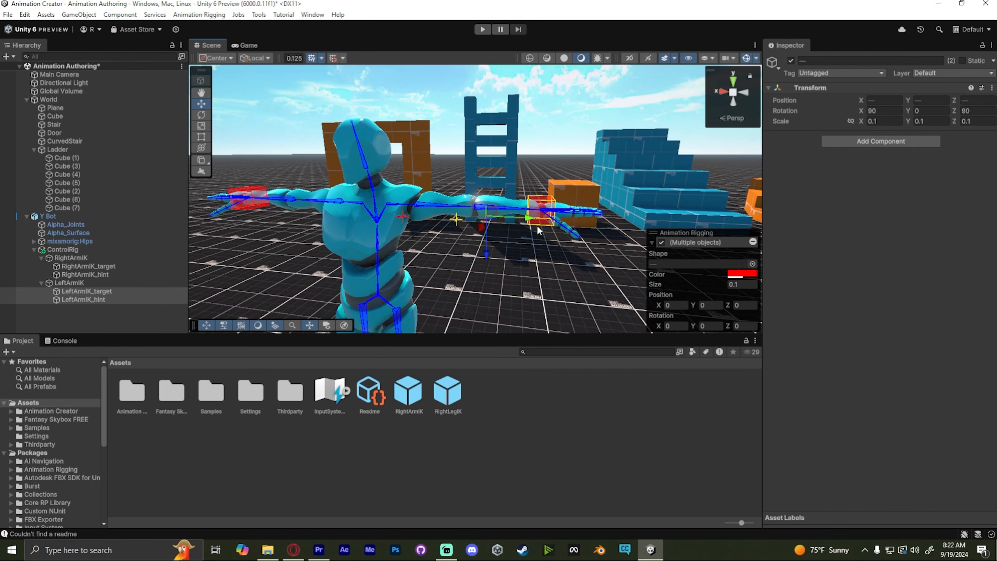
pyautogui.click(745, 274)
pyautogui.moveTo(797, 309); pyautogui.dragTo(788, 310)
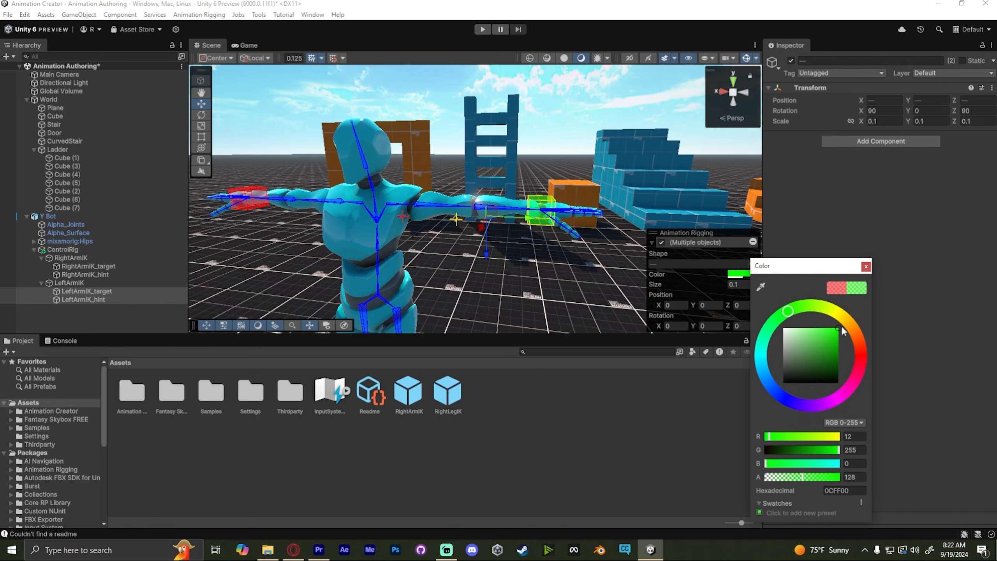
pyautogui.click(864, 268)
# - Enter Play mode, move RightArmIK_target to test the right arm IK, and exit Play mode
pyautogui.moveTo(644, 157); pyautogui.dragTo(750, 132, button='right')
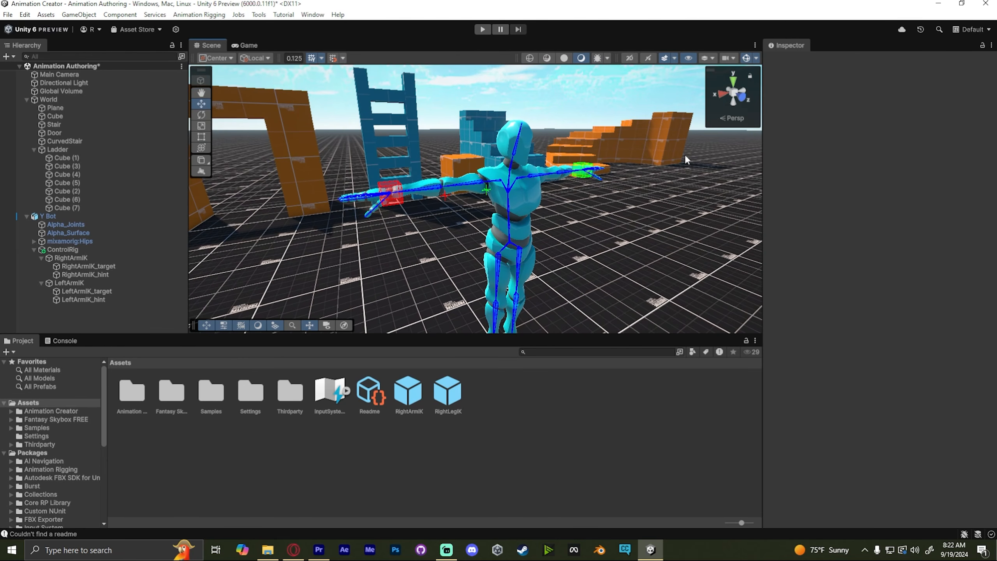
pyautogui.press('a')
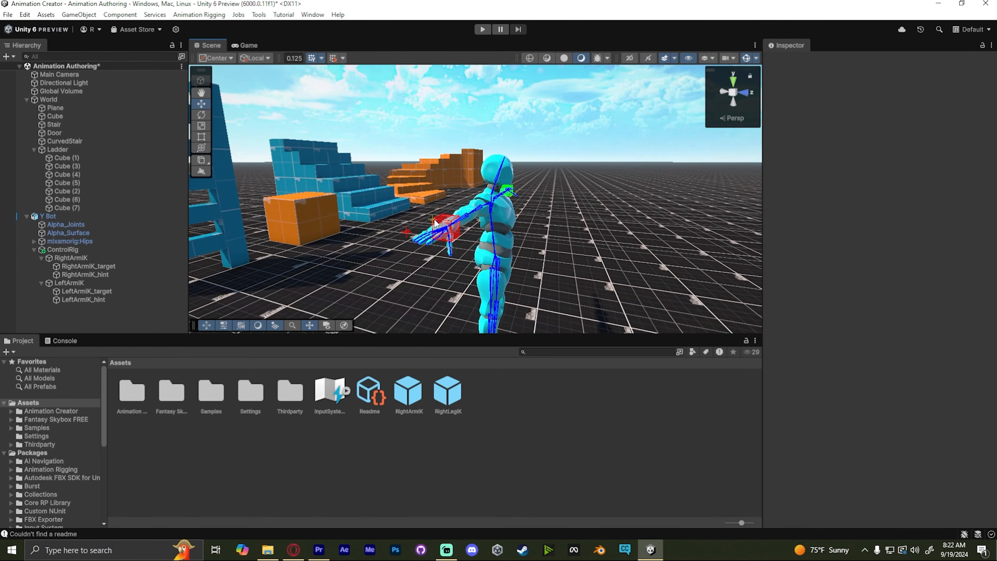
pyautogui.moveTo(467, 226); pyautogui.dragTo(514, 208, button='right')
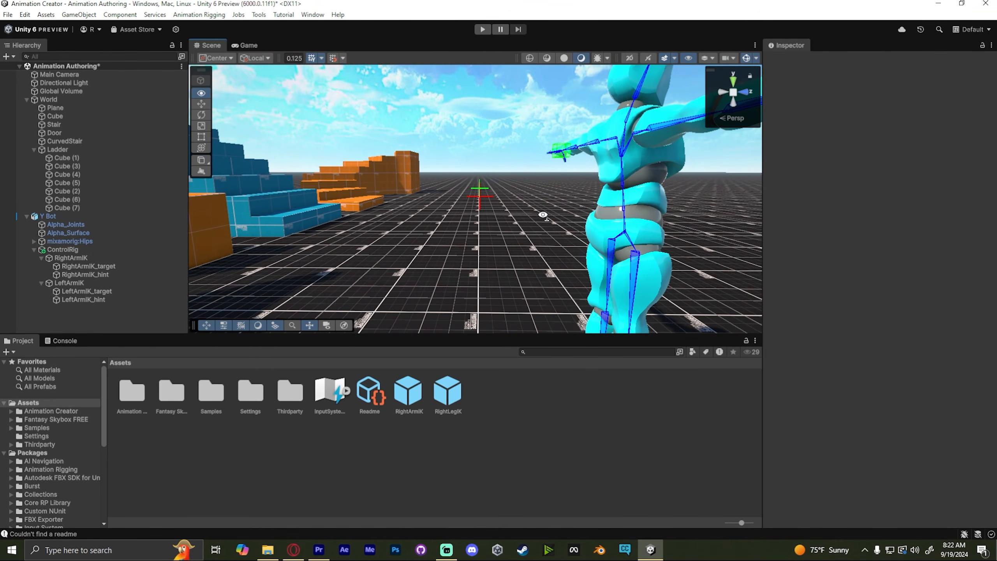
pyautogui.click(473, 173)
pyautogui.click(473, 173)
pyautogui.moveTo(561, 164); pyautogui.dragTo(467, 174, button='right')
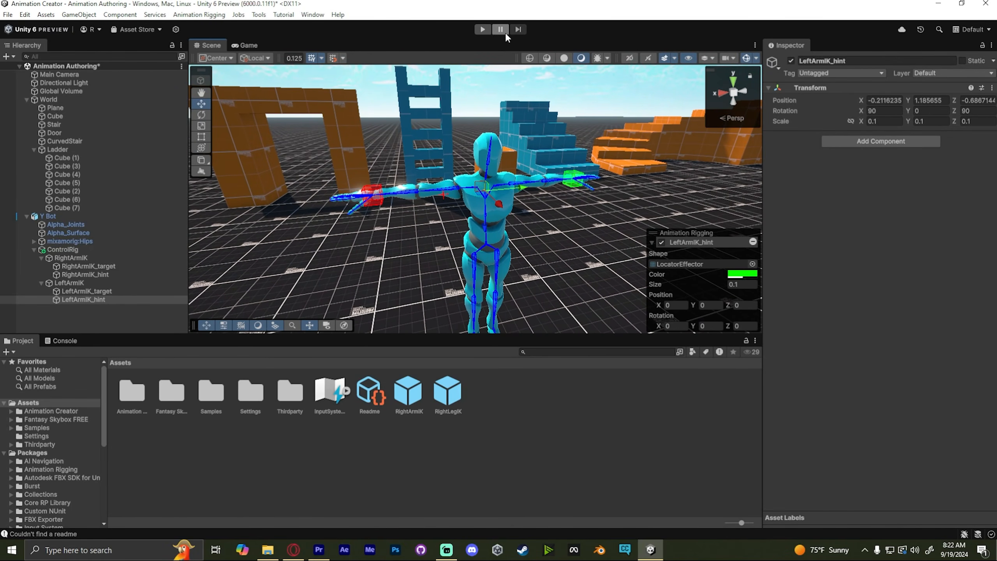
pyautogui.click(483, 29)
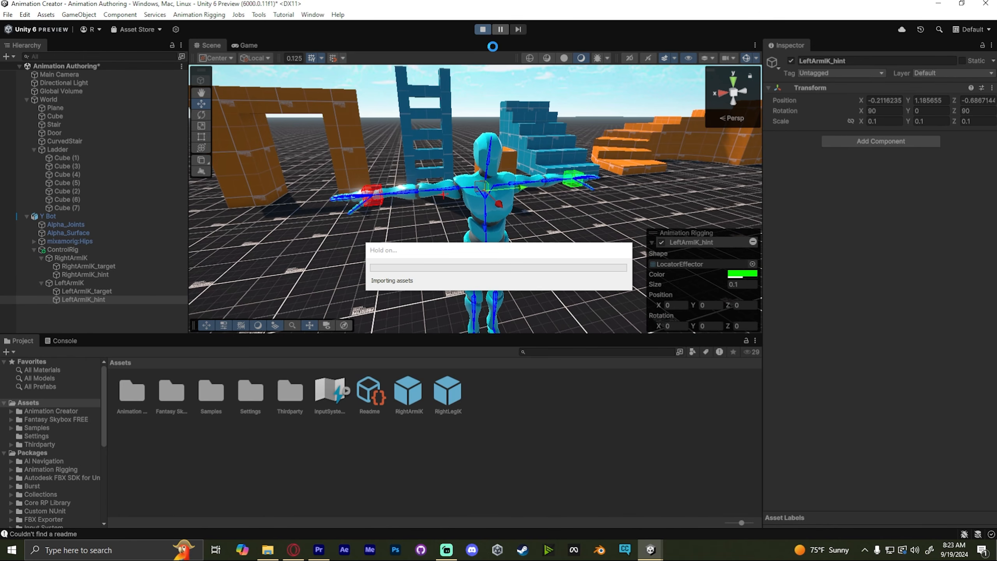
pyautogui.click(373, 195)
pyautogui.moveTo(373, 196); pyautogui.dragTo(368, 192, button='right')
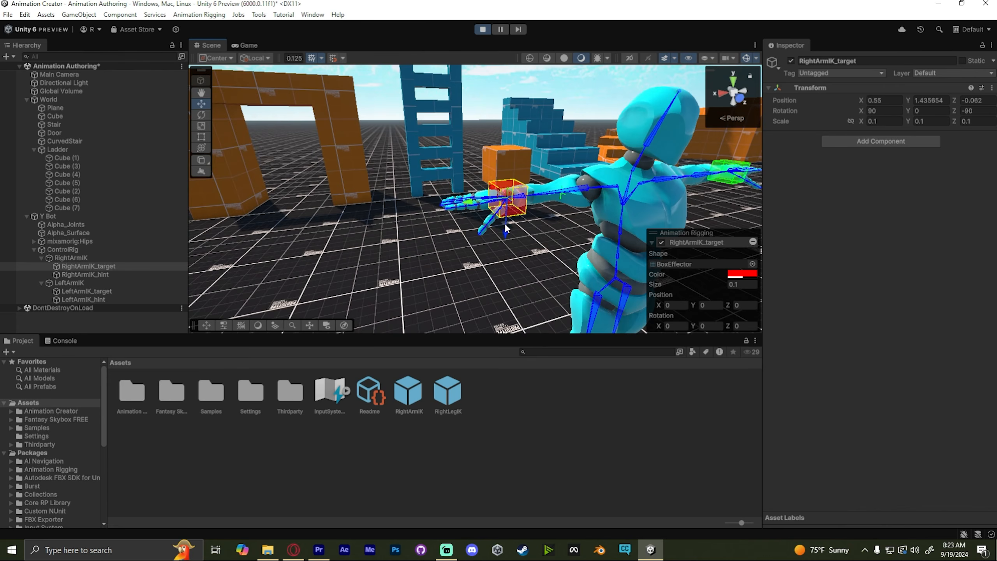
pyautogui.moveTo(505, 223); pyautogui.dragTo(479, 247)
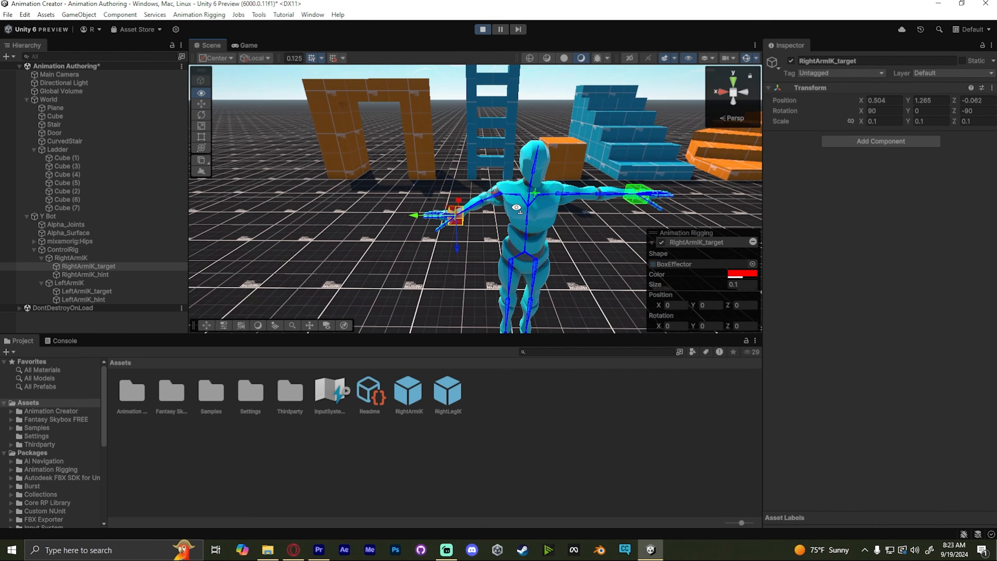
pyautogui.moveTo(516, 207); pyautogui.dragTo(518, 212, button='right')
pyautogui.click(483, 29)
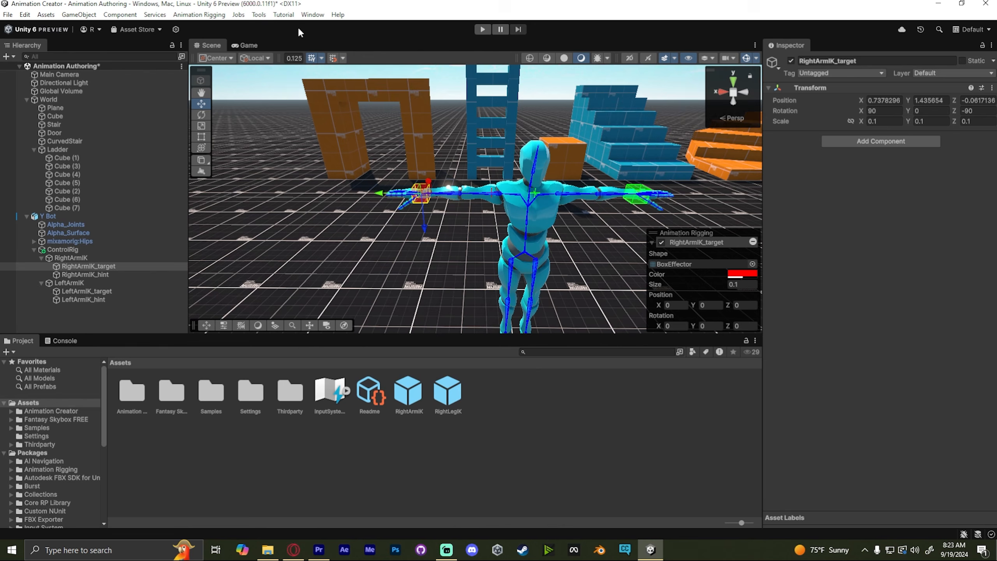
pyautogui.moveTo(533, 145)
pyautogui.mouseDown(button='right')
pyautogui.moveTo(518, 147)
pyautogui.moveTo(540, 146)
pyautogui.mouseUp(button='right')
pyautogui.hotkey('ctrl', '6')
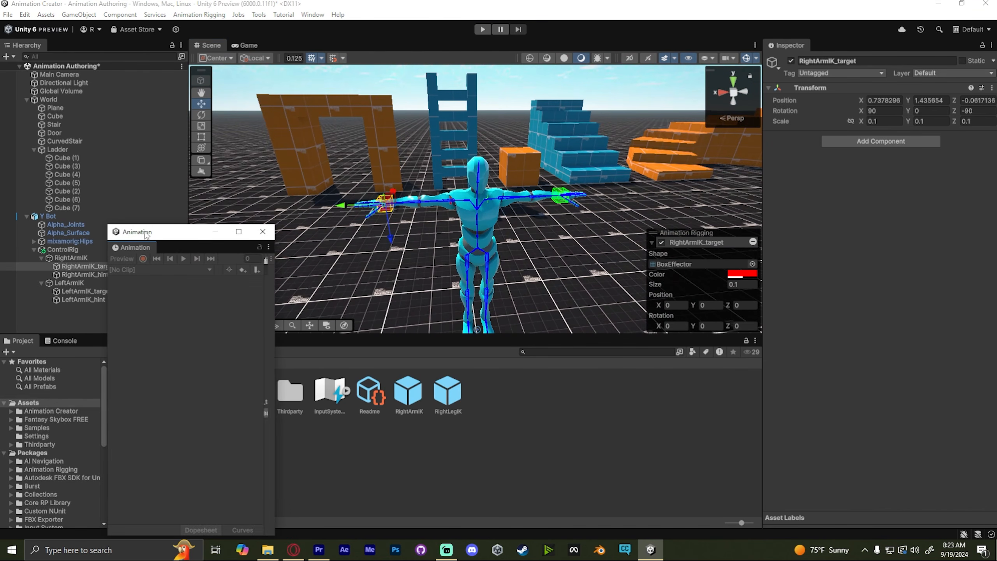
pyautogui.moveTo(149, 230); pyautogui.dragTo(149, 162)
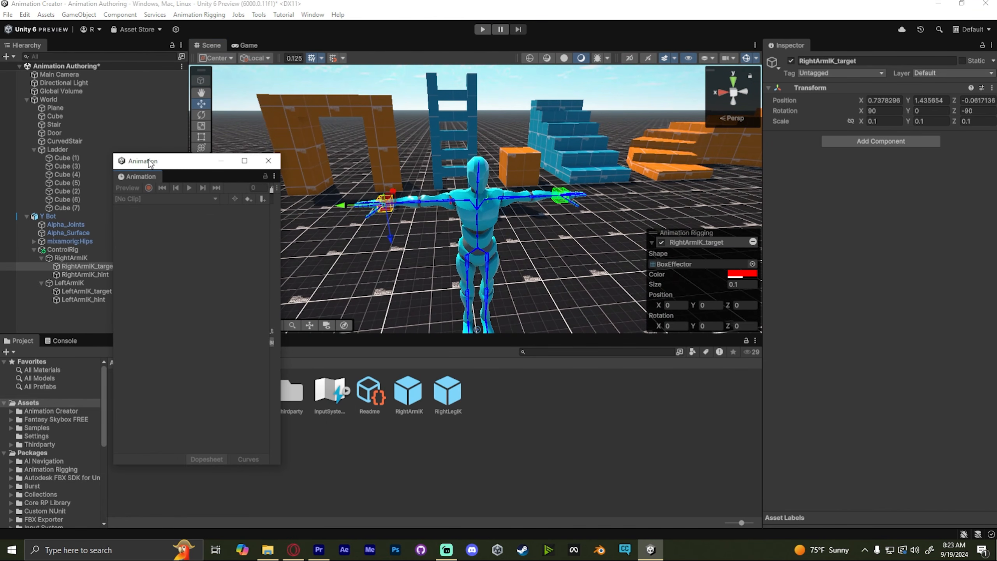
pyautogui.click(268, 161)
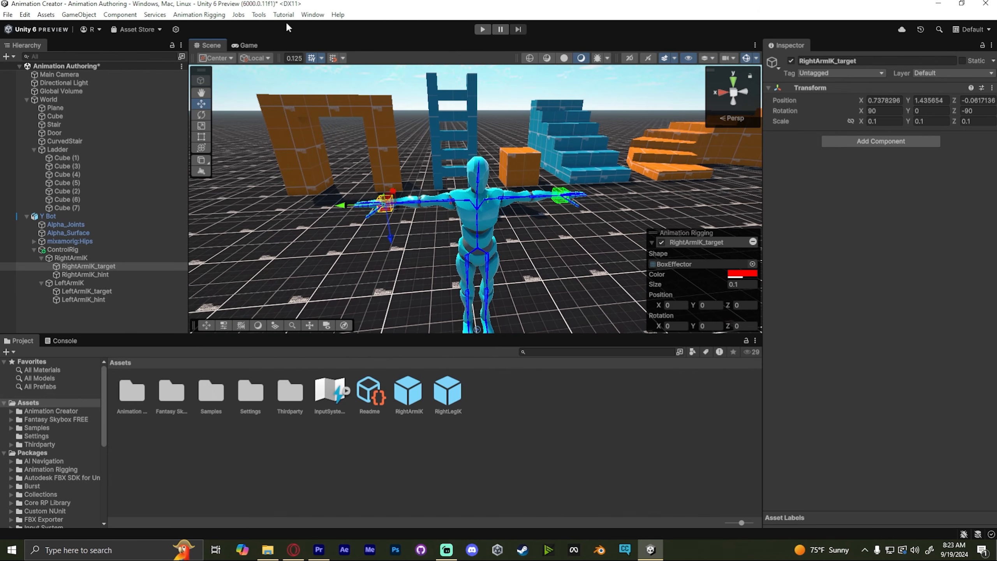
# - Open the Animation window and dock it beside the Console in the bottom panel
pyautogui.click(323, 15)
pyautogui.moveTo(330, 60)
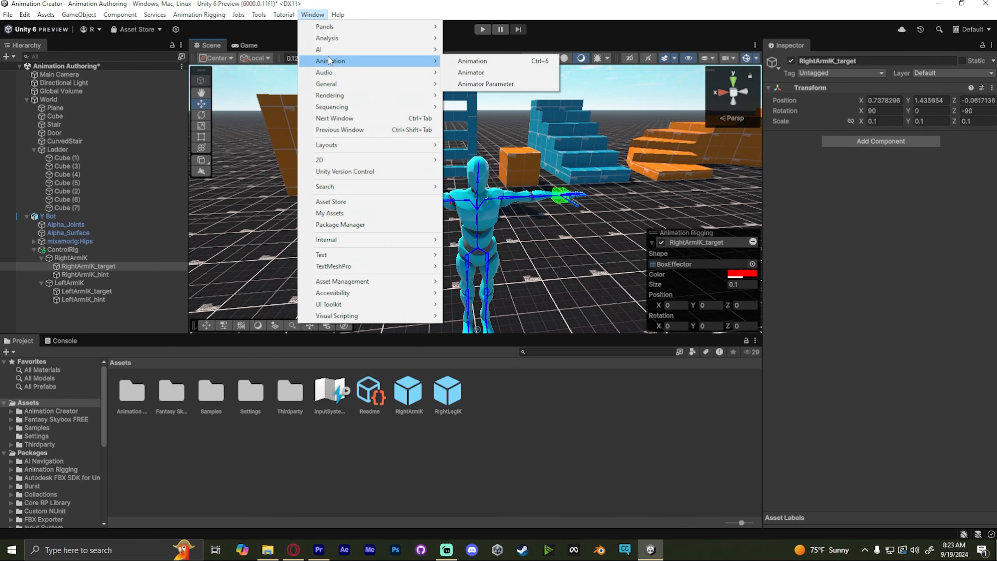
pyautogui.click(466, 61)
pyautogui.moveTo(111, 303); pyautogui.dragTo(106, 337)
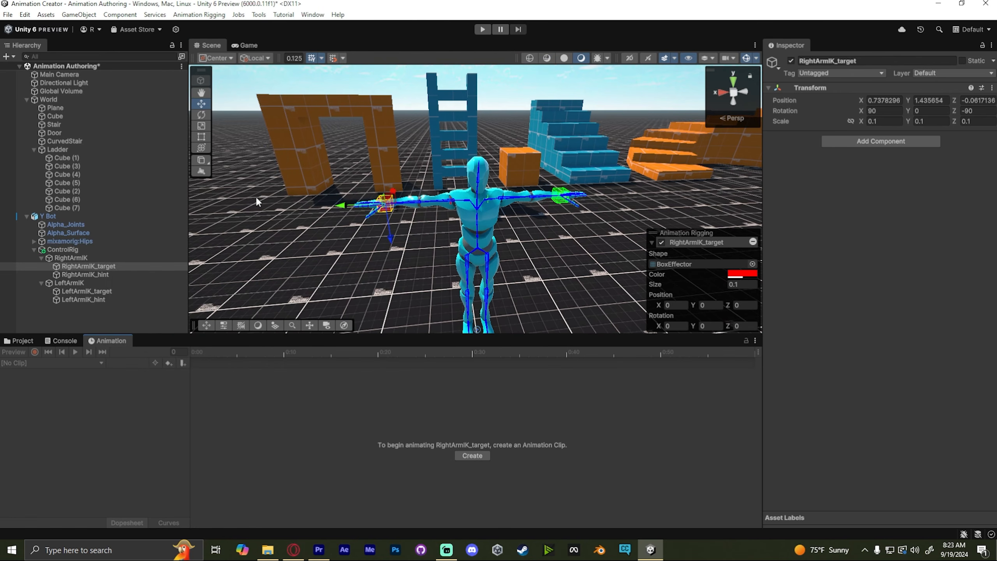
# - Select Y Bot and browse the Animator's controller options without picking one
pyautogui.click(48, 216)
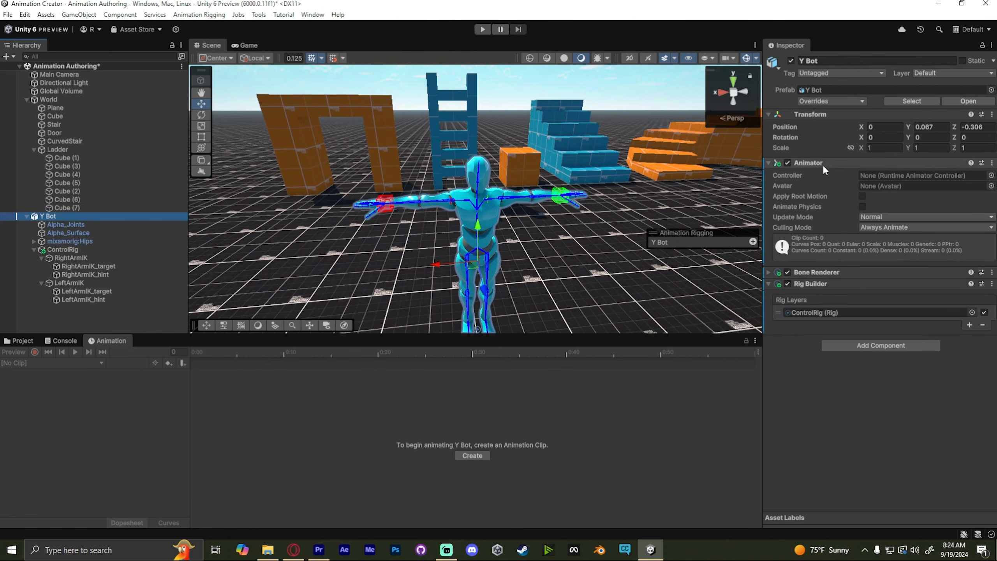
pyautogui.click(990, 176)
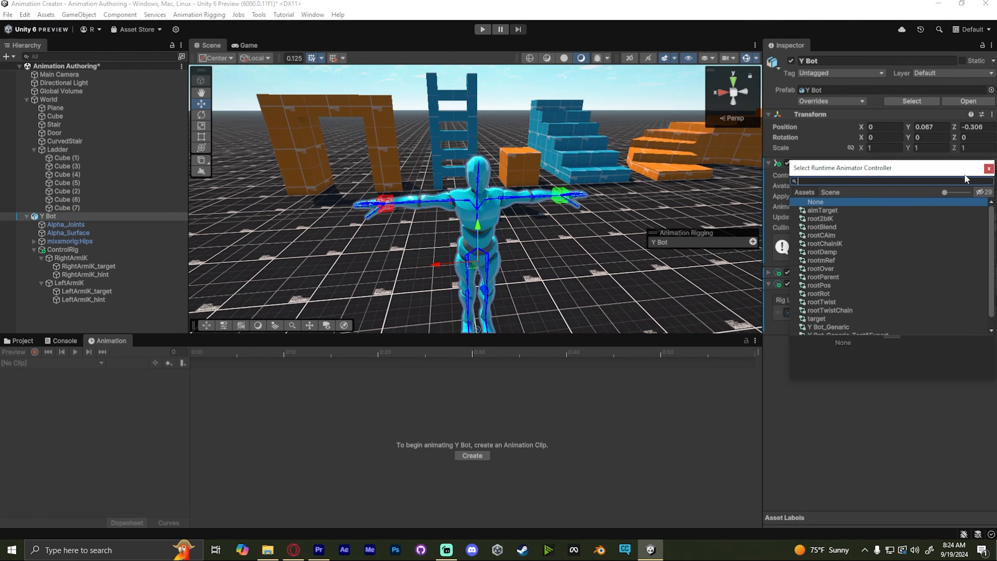
pyautogui.click(988, 170)
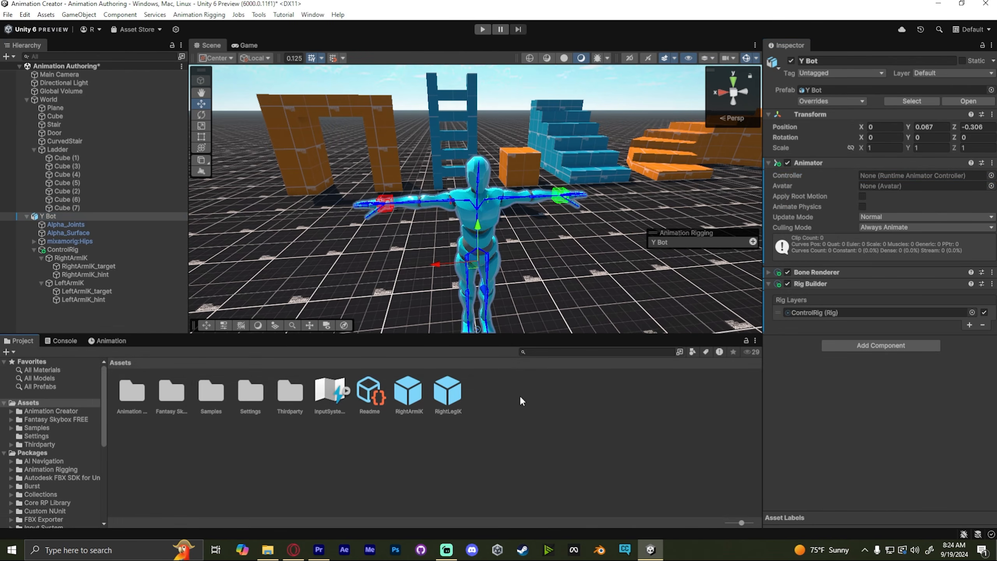
# - Create a new Animator Controller in the project assets and assign it to Y Bot's Animator Controller slot
pyautogui.rightClick(521, 401)
pyautogui.moveTo(549, 100)
pyautogui.moveTo(724, 167)
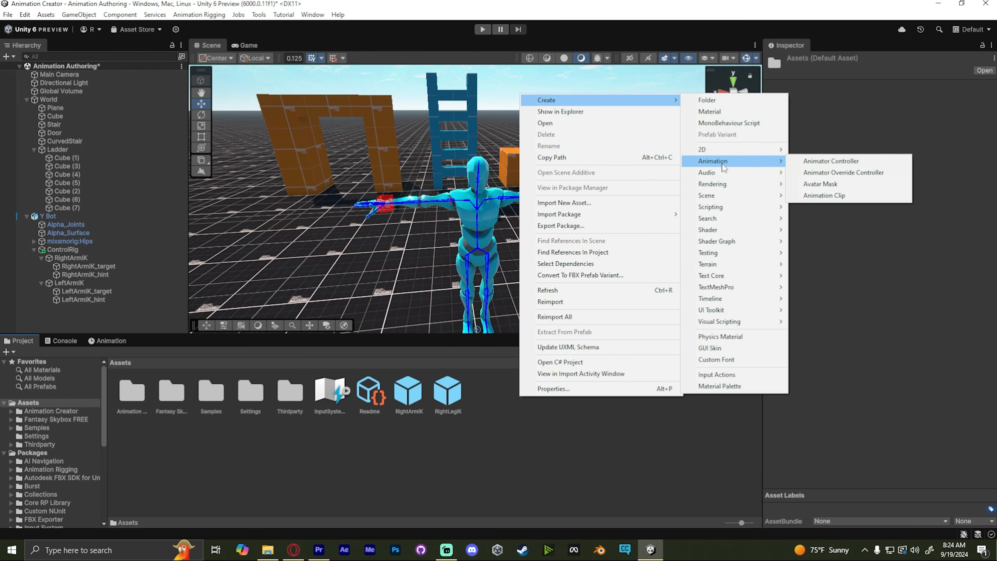
pyautogui.click(817, 162)
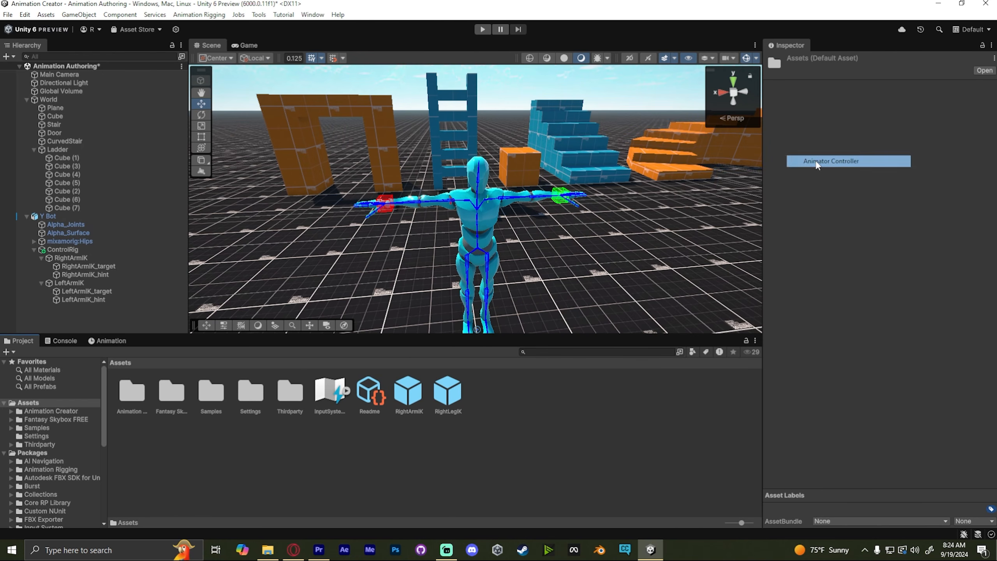
pyautogui.click(48, 216)
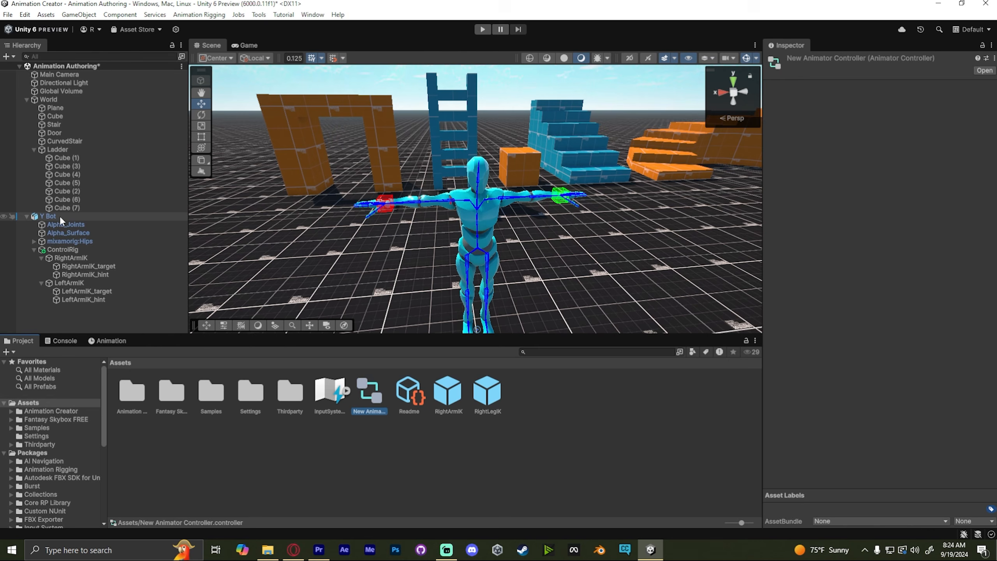
pyautogui.moveTo(370, 407); pyautogui.dragTo(912, 173)
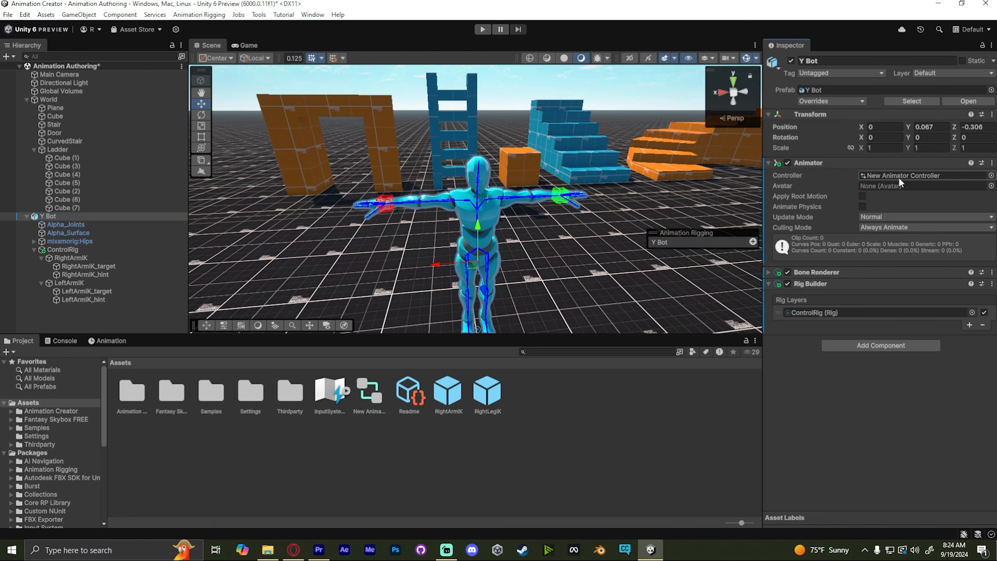
# - Open the Animation window and create a new animation clip for Y Bot
pyautogui.click(101, 341)
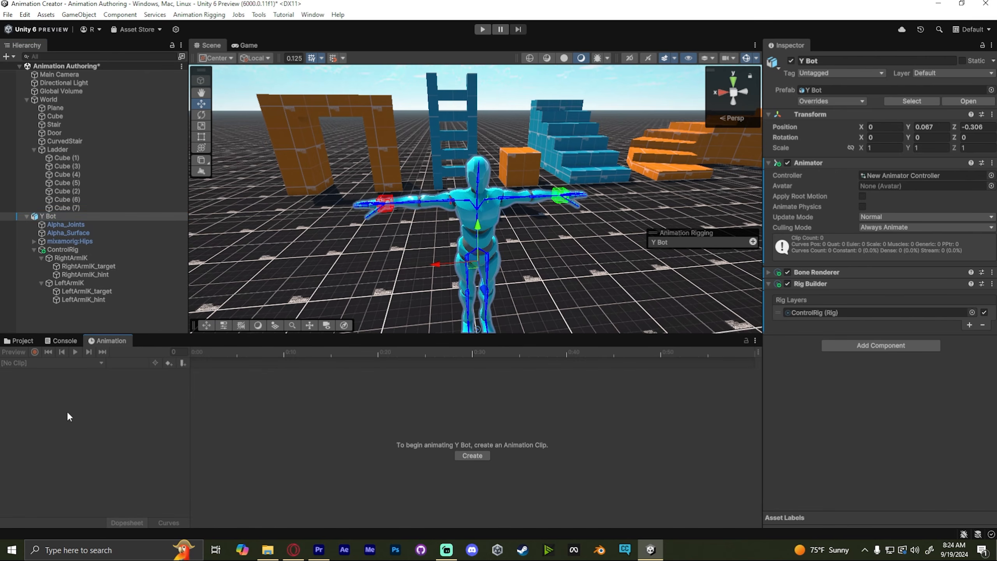
pyautogui.click(472, 456)
pyautogui.press('Return')
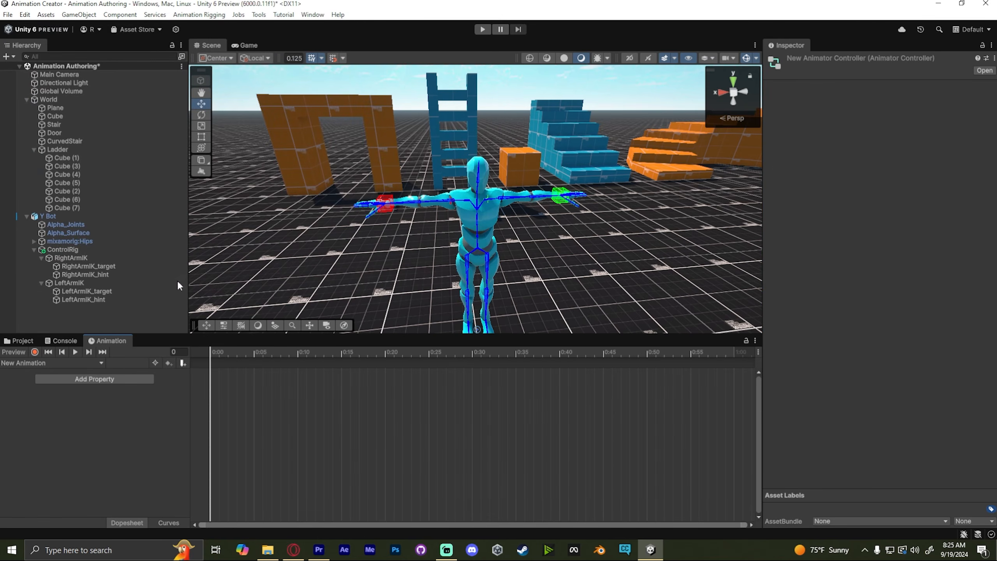
# - Open Y Bot's Animator Controller graph and examine its Entry and New Animation states
pyautogui.click(66, 216)
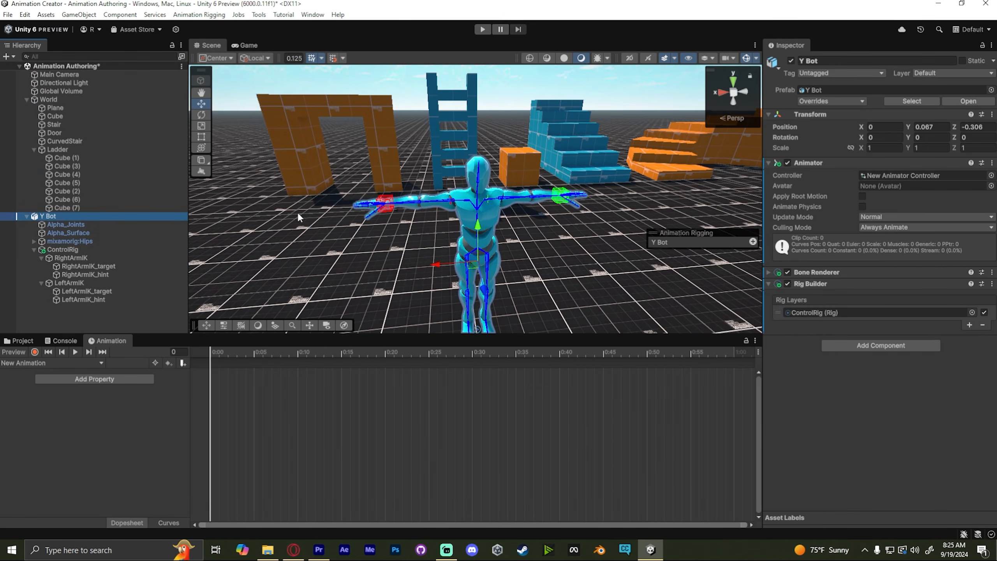
pyautogui.doubleClick(908, 172)
pyautogui.moveTo(438, 76); pyautogui.dragTo(353, 191)
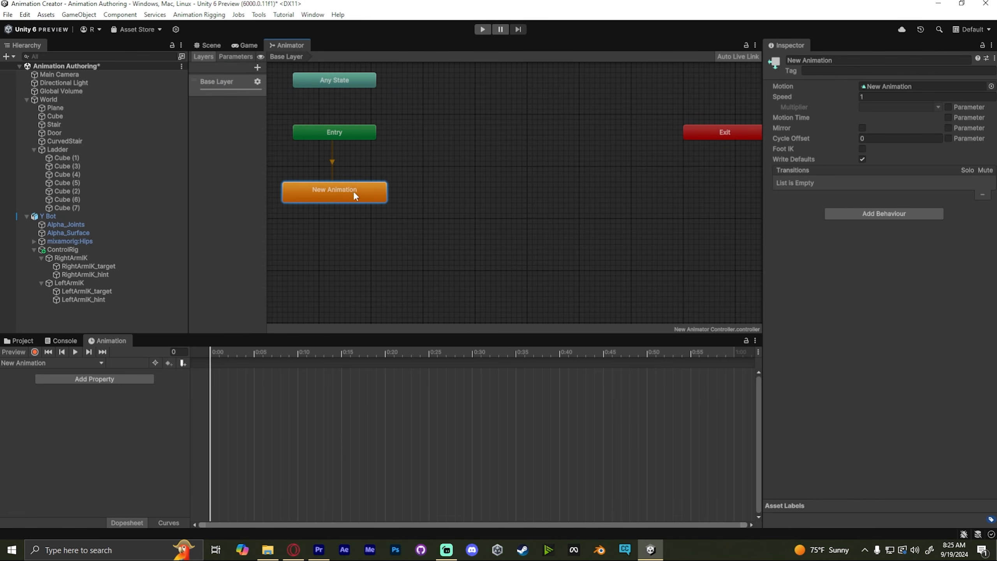
pyautogui.click(296, 58)
pyautogui.click(477, 203)
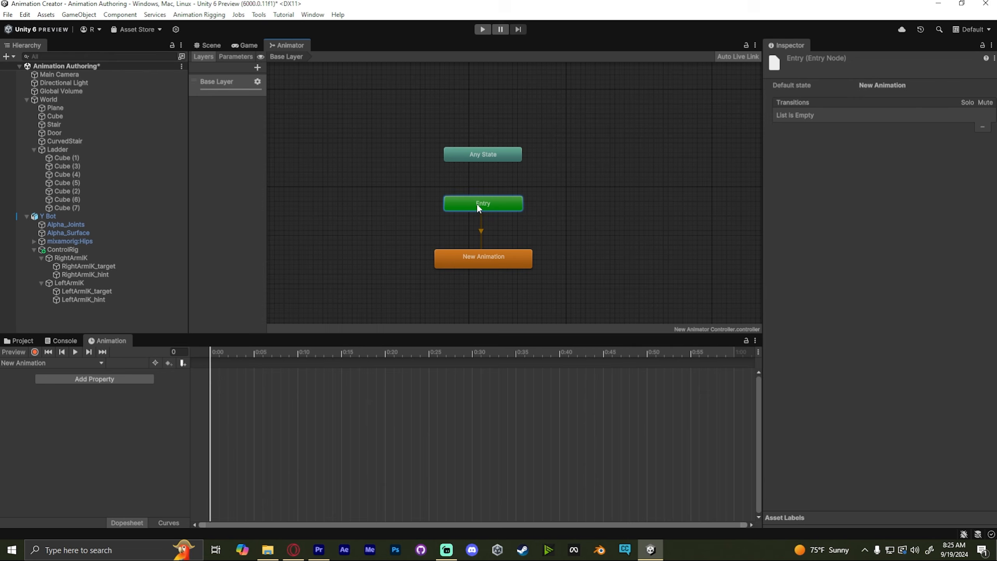
pyautogui.click(483, 258)
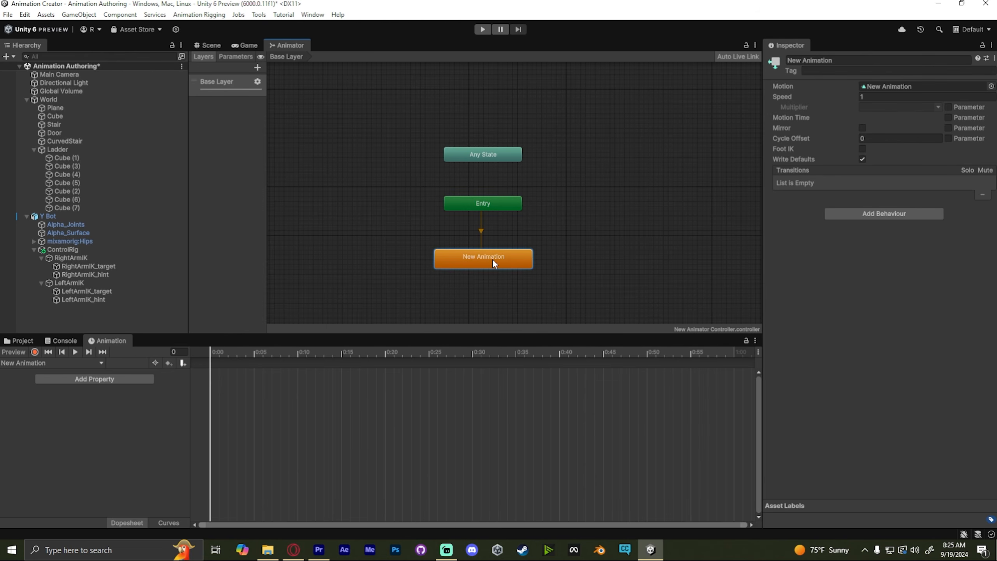
pyautogui.click(629, 176)
pyautogui.click(208, 46)
# - Move RightArmIK_target to test the arm IK while toggling the Animation window's scene preview mode
pyautogui.moveTo(459, 177); pyautogui.dragTo(514, 165, button='right')
pyautogui.click(458, 196)
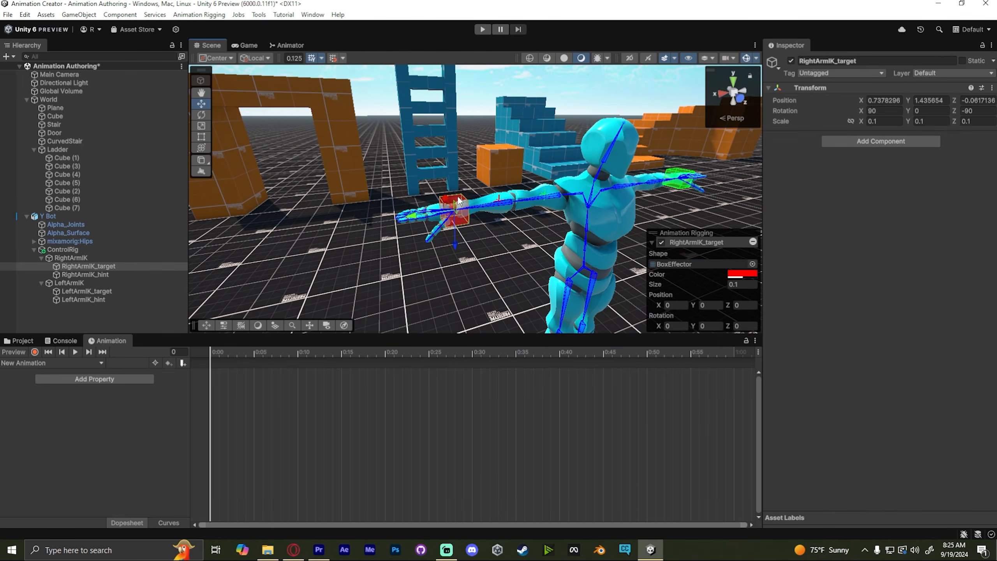
pyautogui.moveTo(458, 200)
pyautogui.mouseDown()
pyautogui.moveTo(476, 196)
pyautogui.moveTo(465, 196)
pyautogui.mouseUp()
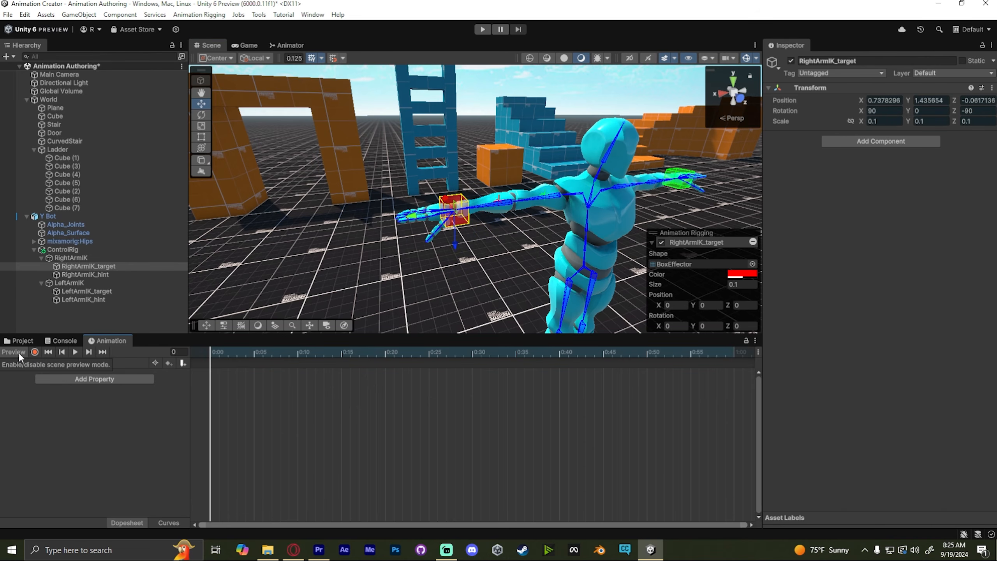
pyautogui.moveTo(450, 209)
pyautogui.mouseDown()
pyautogui.moveTo(439, 184)
pyautogui.moveTo(459, 210)
pyautogui.mouseUp()
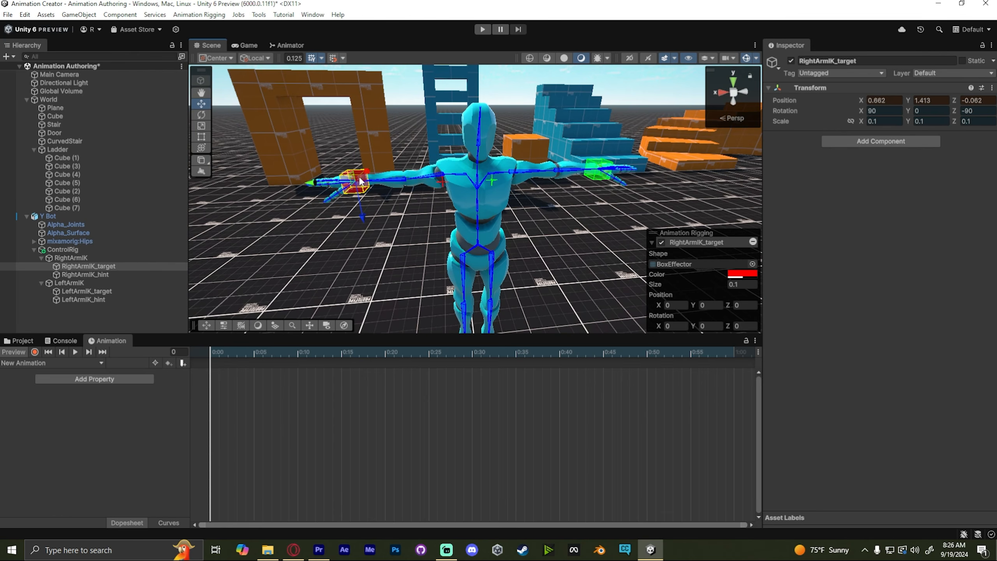
pyautogui.moveTo(361, 181); pyautogui.dragTo(381, 170)
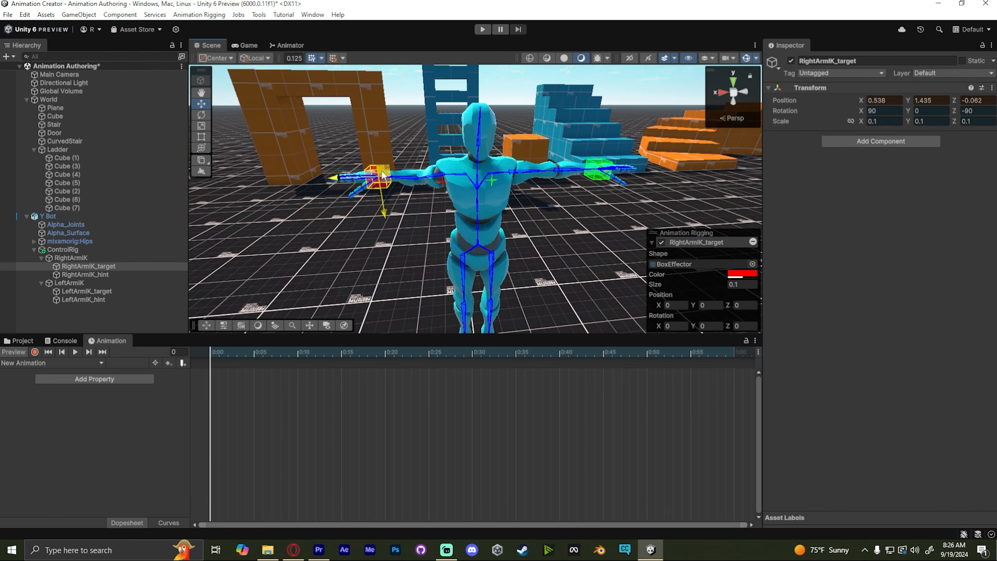
pyautogui.click(12, 353)
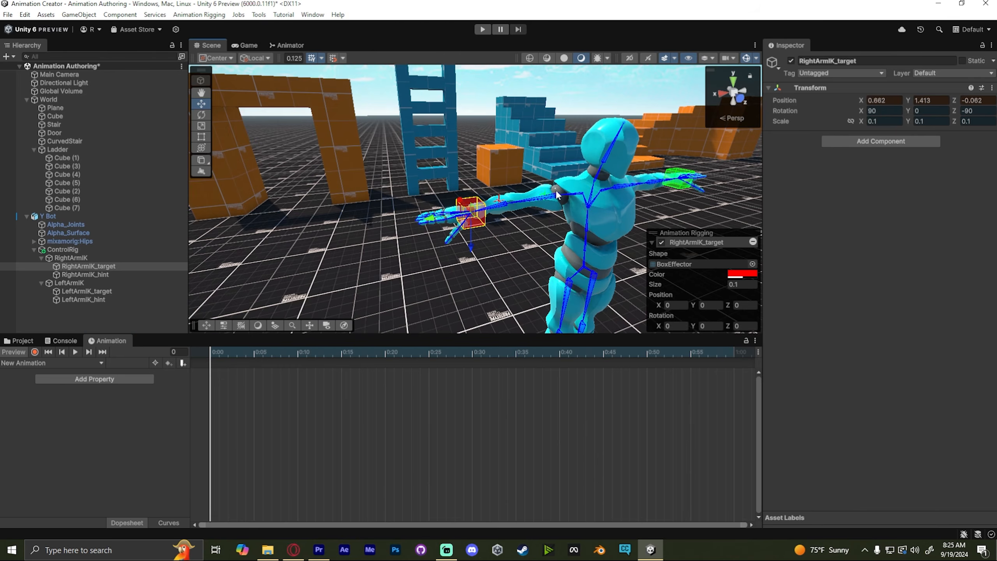
pyautogui.keyDown('alt'); pyautogui.moveTo(452, 231); pyautogui.dragTo(511, 231); pyautogui.keyUp('alt')
pyautogui.press('s')
pyautogui.moveTo(511, 231); pyautogui.dragTo(521, 225, button='right')
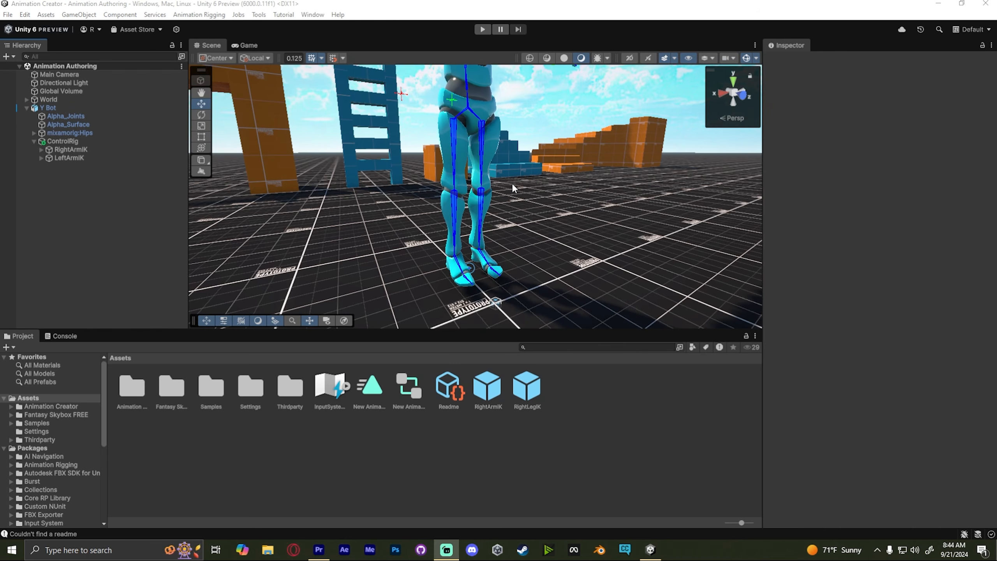
pyautogui.moveTo(577, 206); pyautogui.dragTo(548, 112, button='right')
pyautogui.press('w')
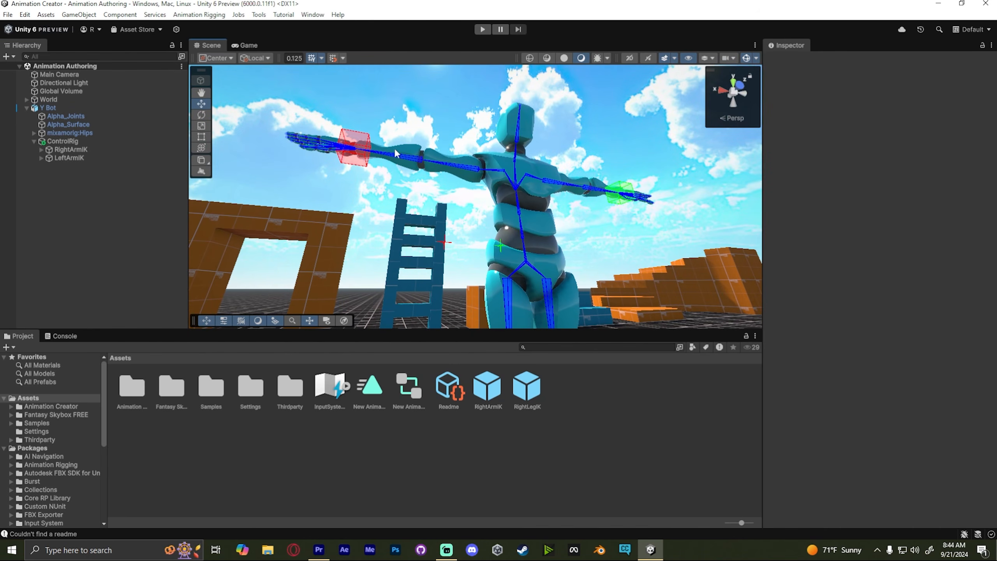
pyautogui.keyDown('alt'); pyautogui.moveTo(486, 178); pyautogui.dragTo(651, 253); pyautogui.keyUp('alt')
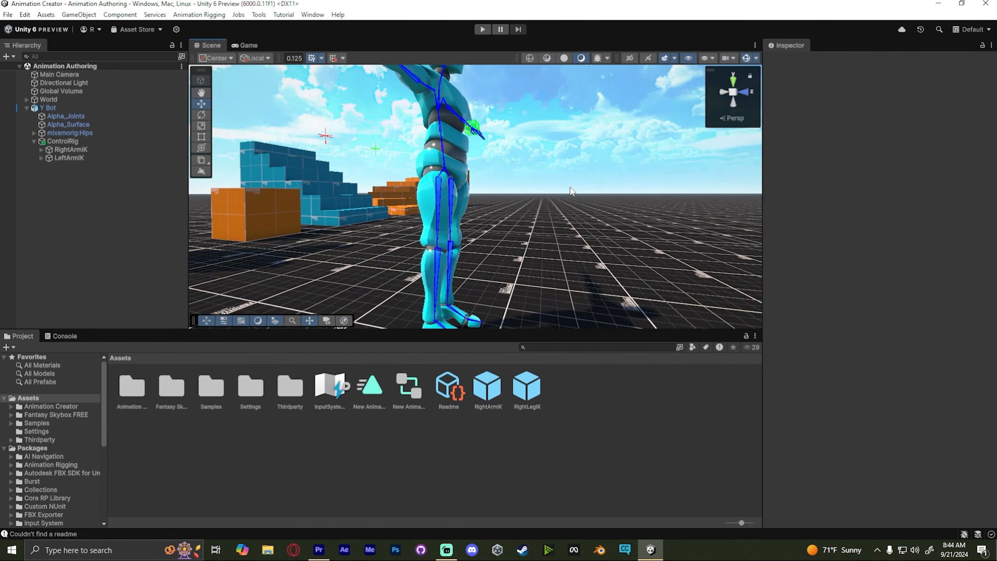
pyautogui.press('w')
pyautogui.moveTo(601, 191); pyautogui.dragTo(519, 252, button='right')
# - Open the Animation window with Y Bot selected and enable scene preview mode
pyautogui.click(440, 250)
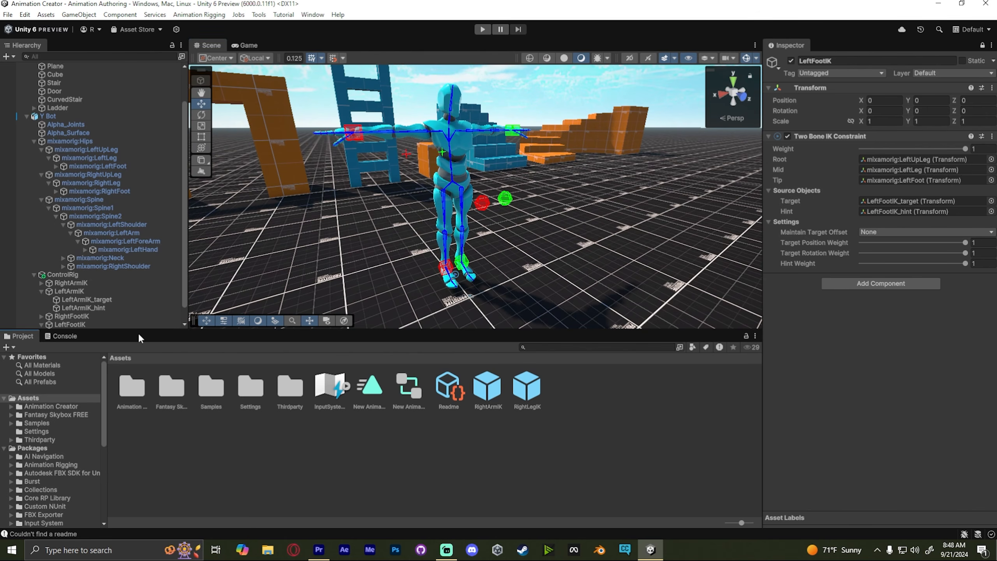
pyautogui.hotkey('ctrl', '6')
pyautogui.click(49, 116)
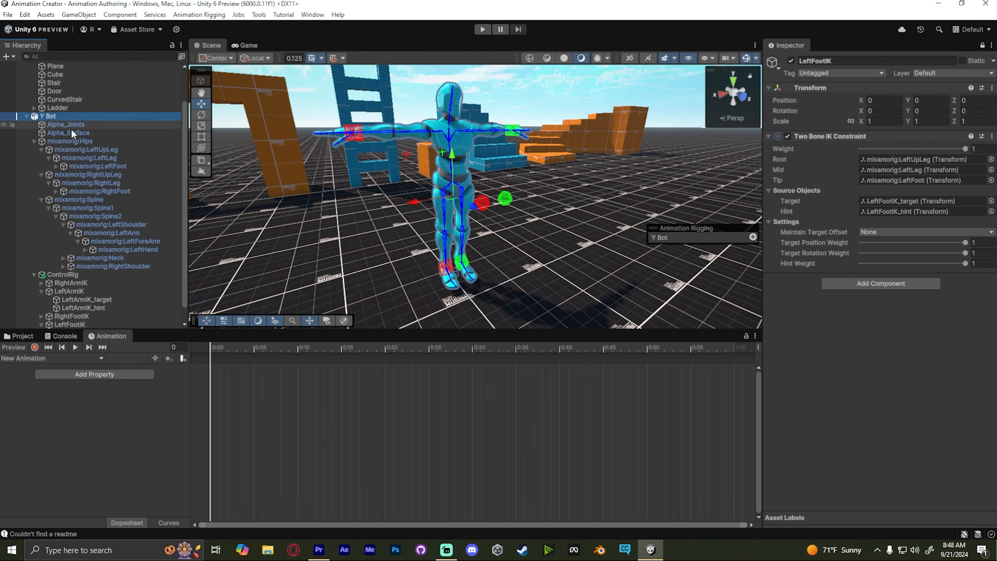
pyautogui.click(19, 345)
pyautogui.moveTo(479, 224); pyautogui.dragTo(603, 221, button='right')
# - Move RightFootIK_target and LeftFootIK_target to bend the character's legs into a crouch in preview
pyautogui.click(466, 243)
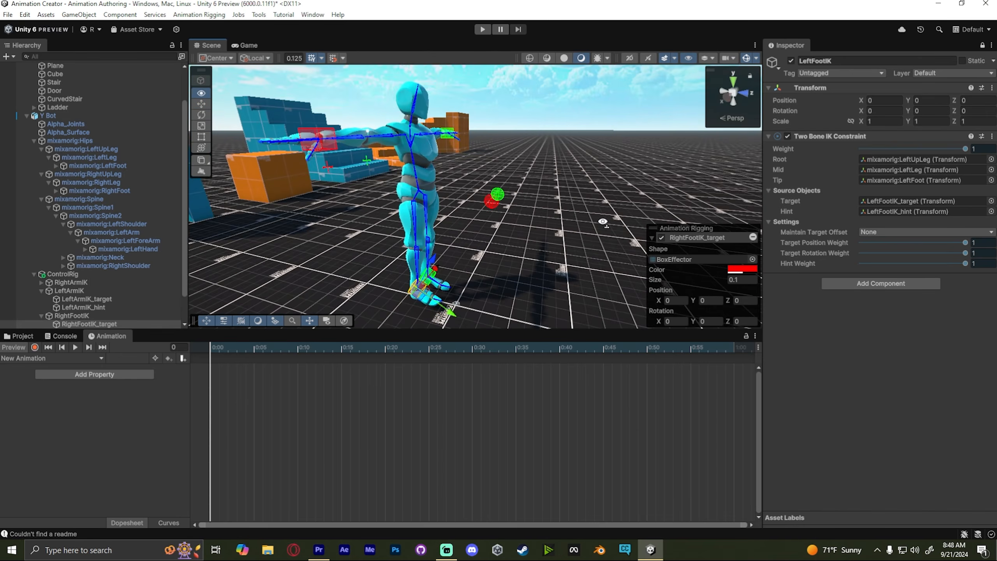
pyautogui.moveTo(435, 286); pyautogui.dragTo(458, 255)
pyautogui.keyDown('alt'); pyautogui.moveTo(510, 243); pyautogui.dragTo(394, 158); pyautogui.keyUp('alt')
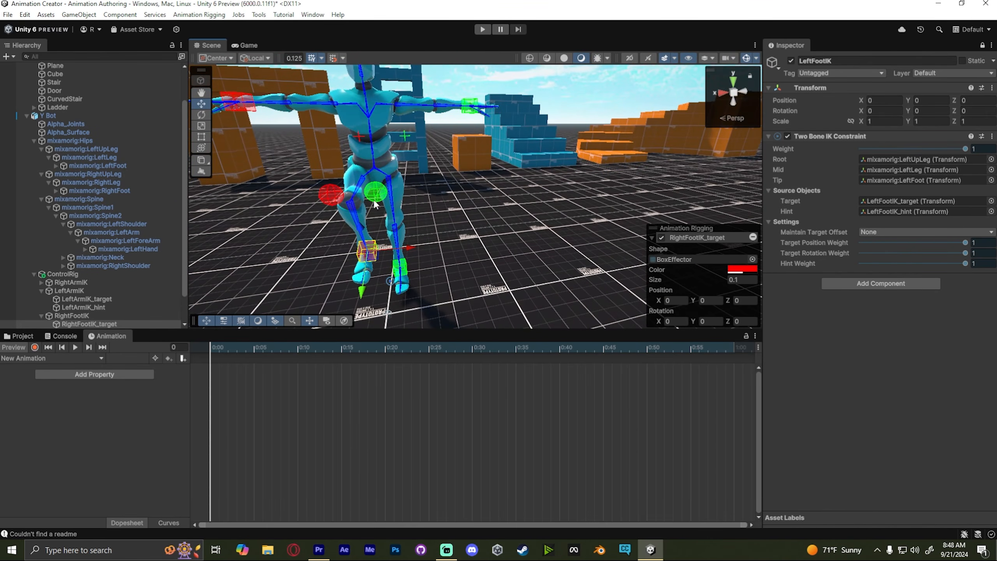
pyautogui.moveTo(376, 204); pyautogui.dragTo(368, 201, button='right')
pyautogui.moveTo(440, 257); pyautogui.dragTo(437, 240)
pyautogui.moveTo(491, 185)
pyautogui.mouseDown(button='right')
pyautogui.moveTo(567, 169)
pyautogui.moveTo(490, 166)
pyautogui.mouseUp(button='right')
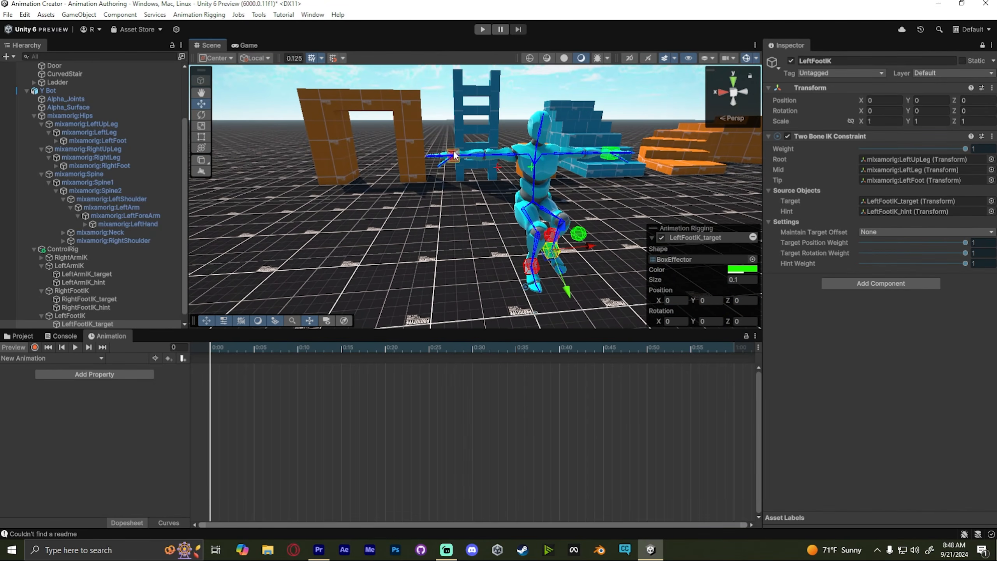
# - Move LeftArmIK_target and the arm targets to pose the arms in preview
pyautogui.moveTo(454, 154); pyautogui.dragTo(486, 156)
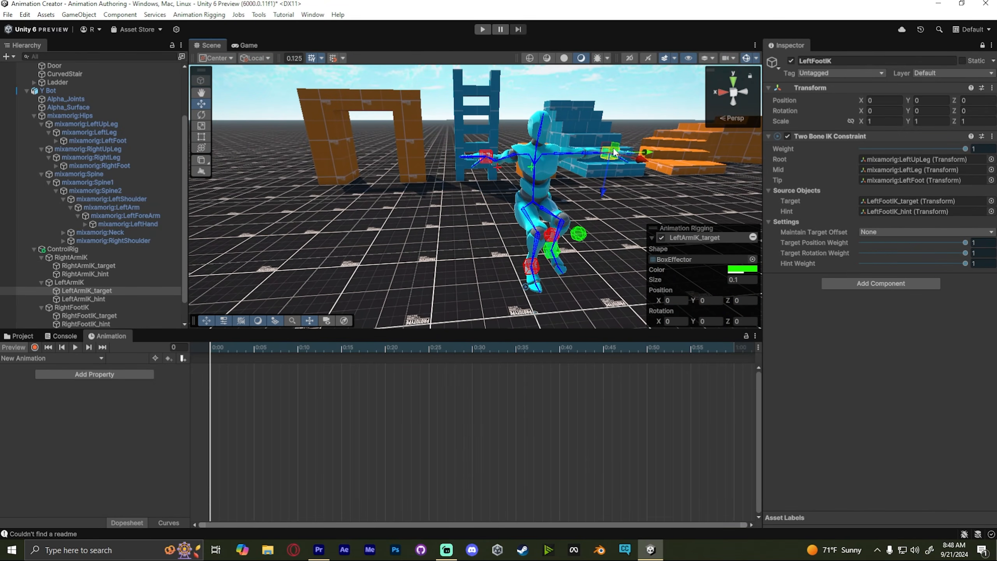
pyautogui.moveTo(611, 151); pyautogui.dragTo(583, 157)
pyautogui.moveTo(583, 173); pyautogui.dragTo(610, 212, button='right')
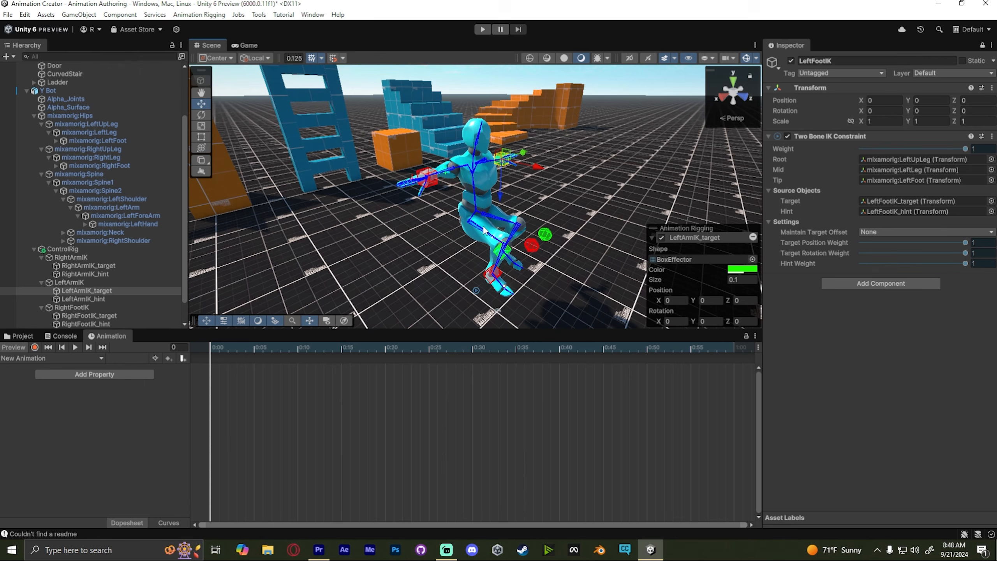
pyautogui.moveTo(502, 209); pyautogui.dragTo(509, 196, button='right')
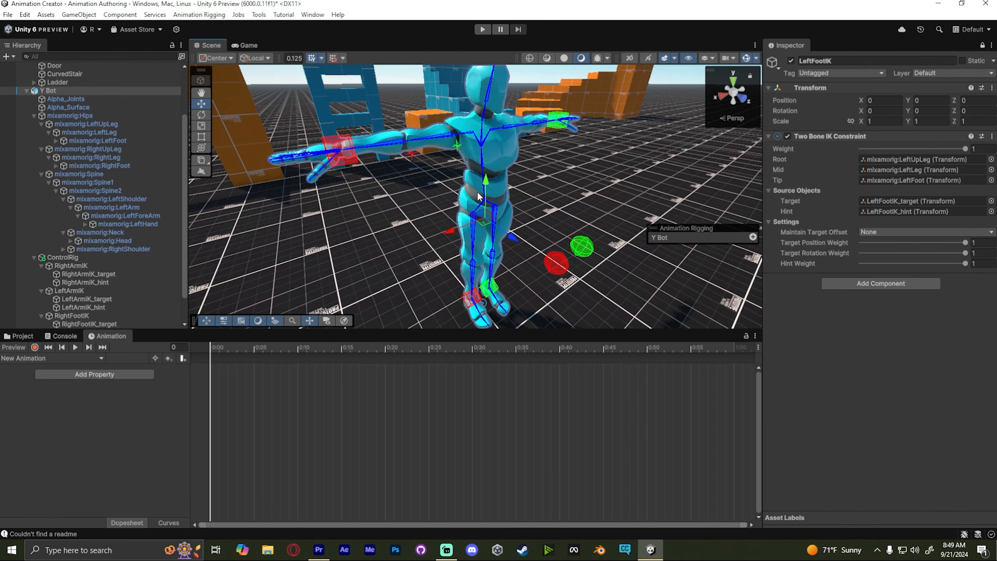
pyautogui.moveTo(502, 191); pyautogui.dragTo(506, 176, button='right')
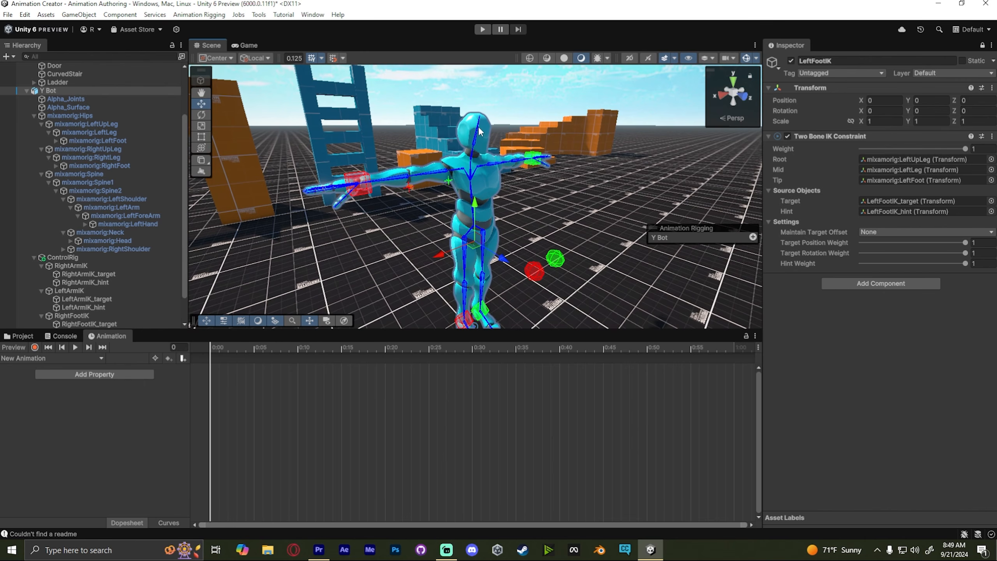
pyautogui.scroll(4, 486, 135)
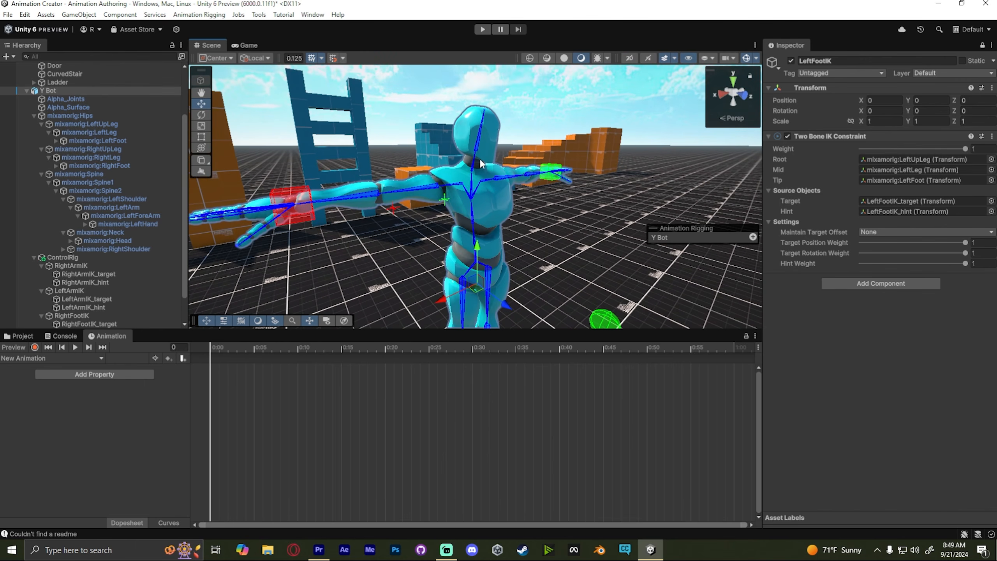
pyautogui.keyDown('alt'); pyautogui.moveTo(483, 272); pyautogui.dragTo(510, 241); pyautogui.keyUp('alt')
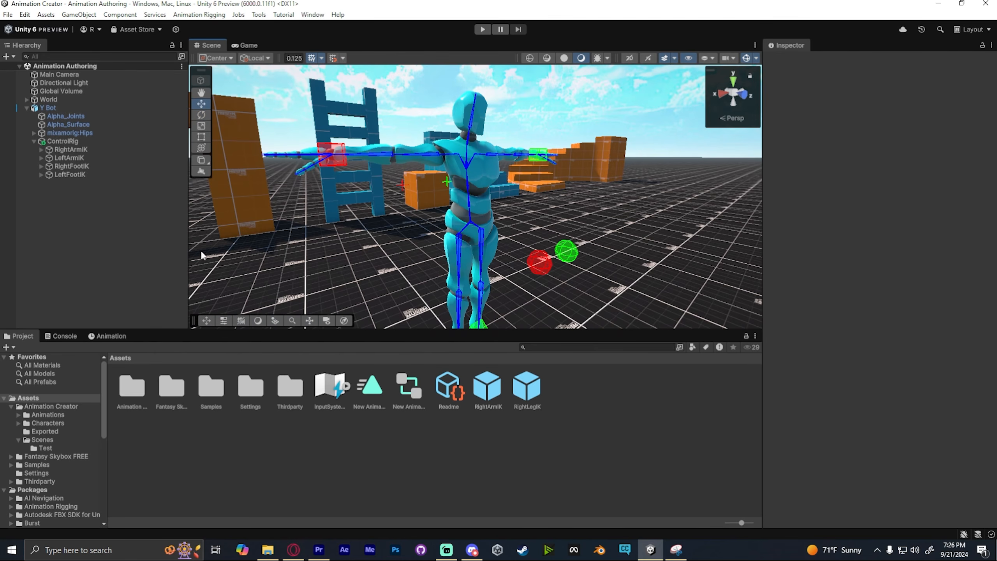
# - Create an empty child object under ControlRig named UpperSpineIK
pyautogui.rightClick(54, 142)
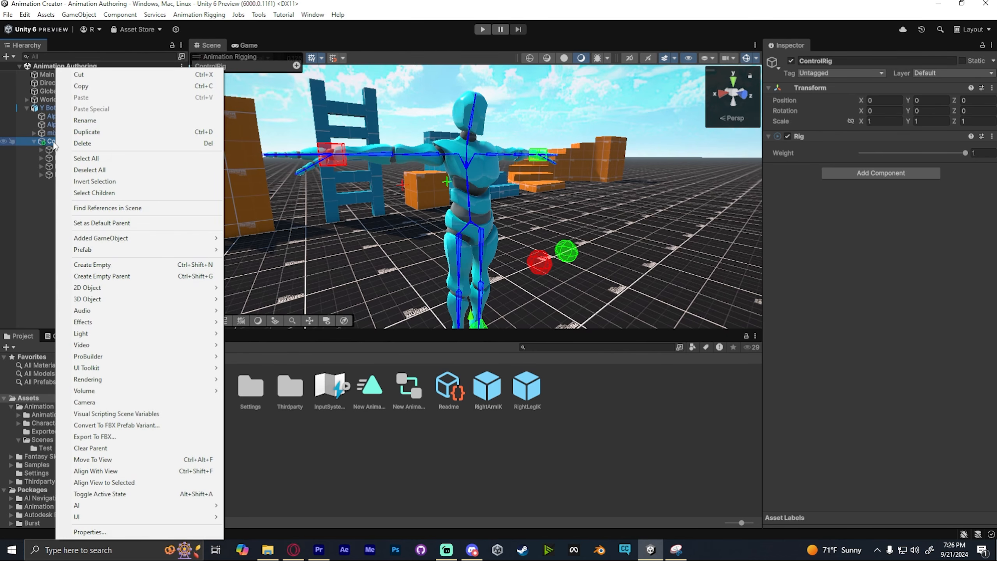
pyautogui.click(110, 265)
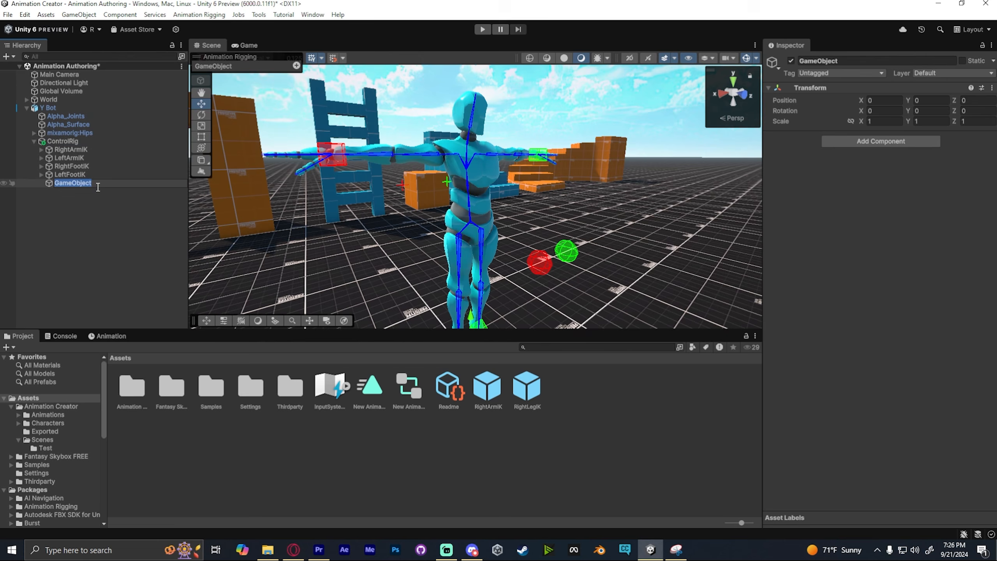
pyautogui.write('UpperSpineIK')
pyautogui.rightClick(84, 183)
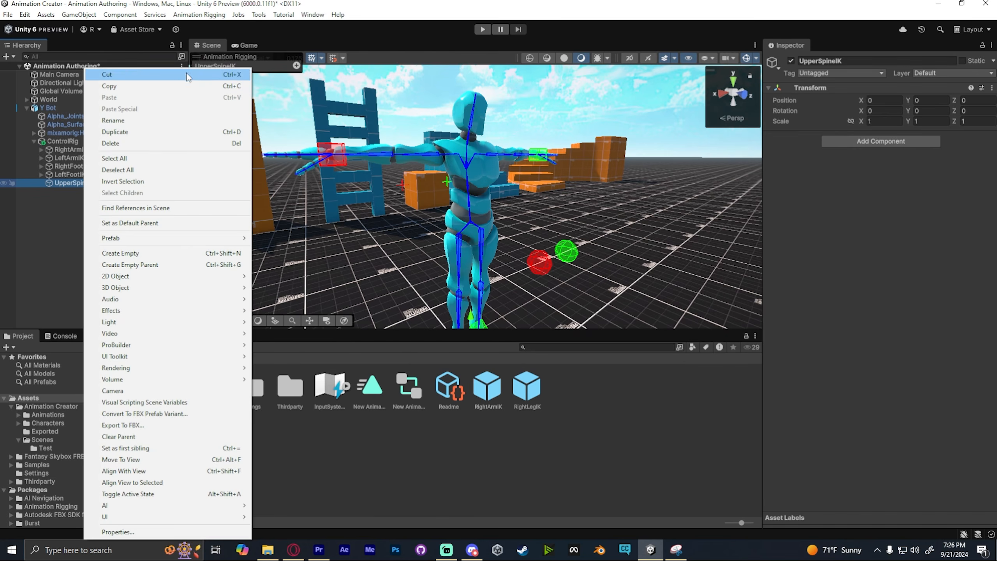
pyautogui.press('Escape')
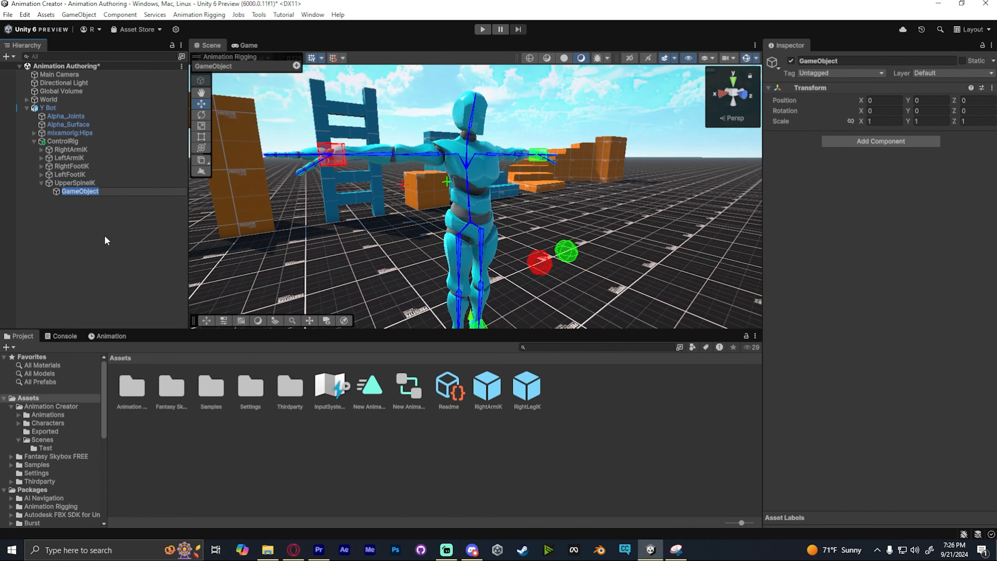
# - Add a Twist Chain Constraint component to UpperSpineIK
pyautogui.click(857, 143)
pyautogui.click(928, 178)
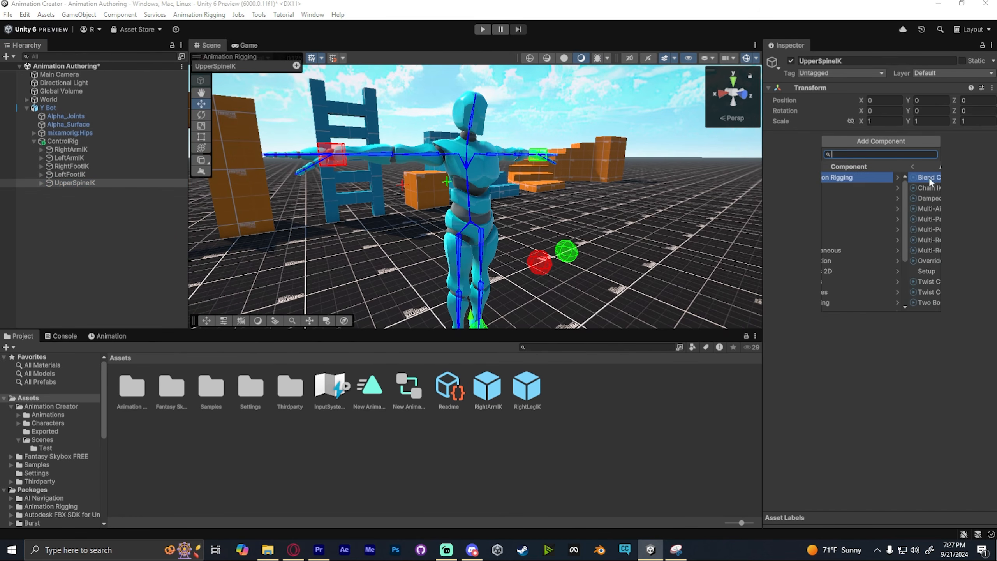
pyautogui.click(868, 282)
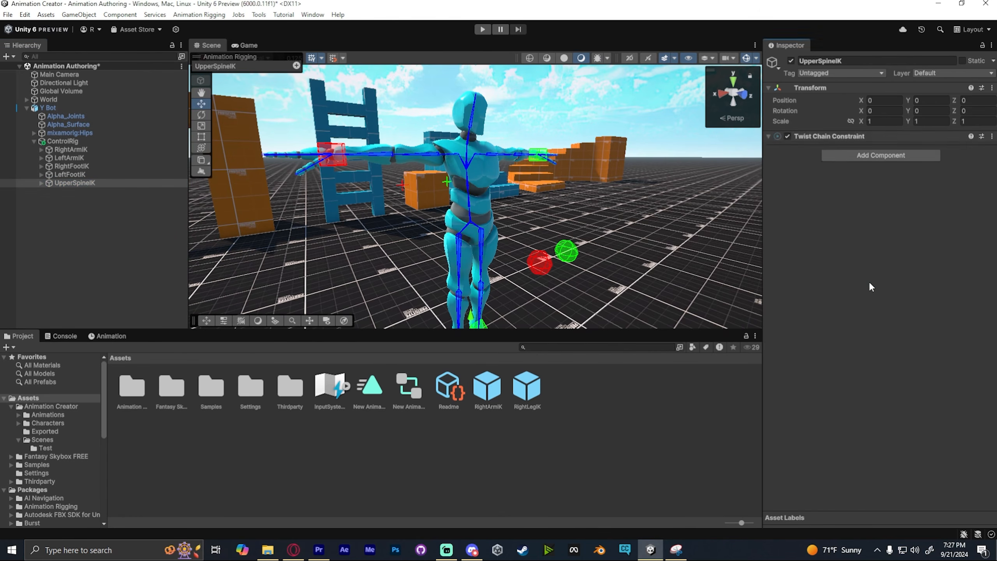
pyautogui.keyDown('alt'); pyautogui.moveTo(515, 188); pyautogui.dragTo(548, 189); pyautogui.keyUp('alt')
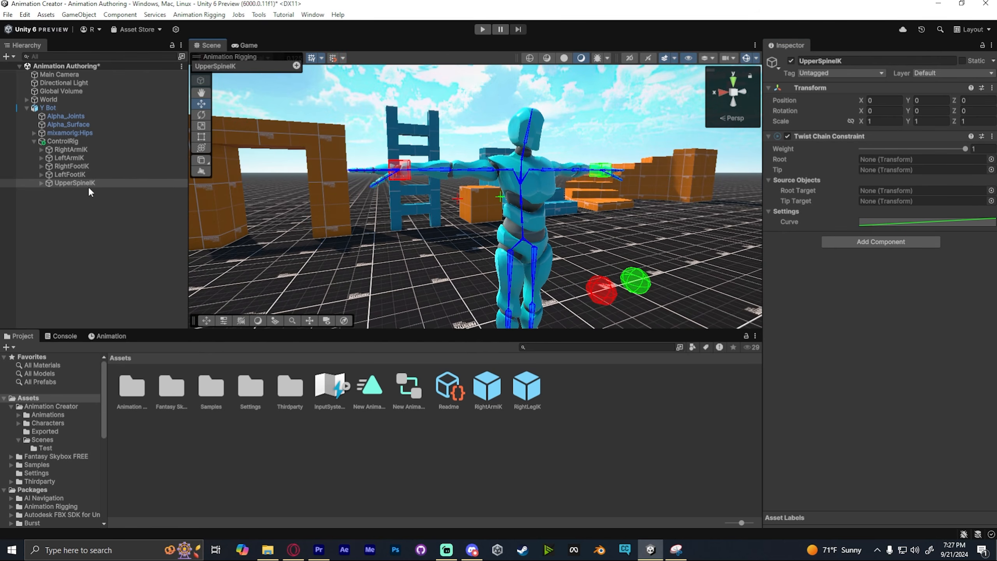
# - Reparent UpperSpineIK so it sits as the first child under ControlRig
pyautogui.moveTo(79, 183); pyautogui.dragTo(78, 207)
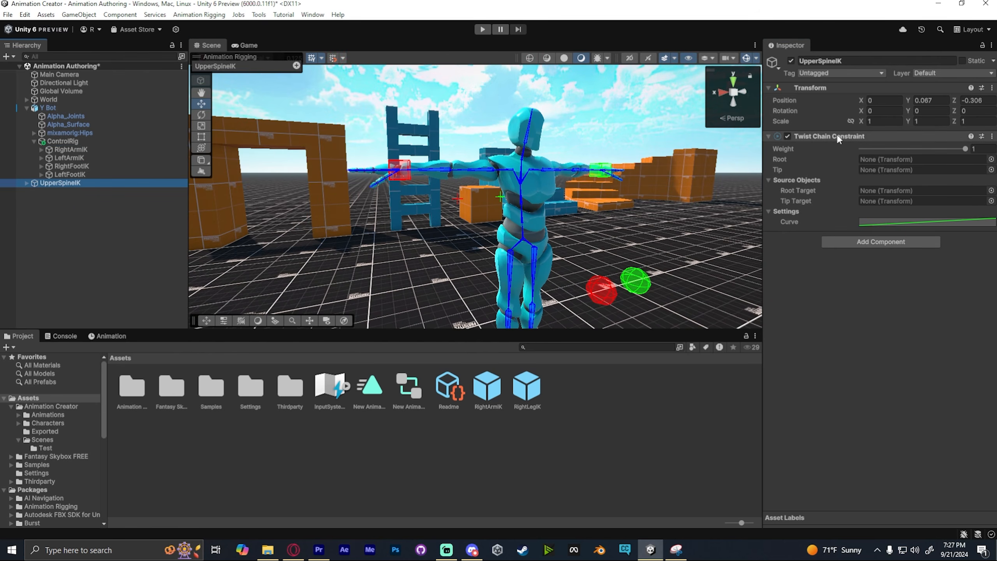
pyautogui.click(797, 136)
pyautogui.click(814, 136)
pyautogui.rightClick(923, 142)
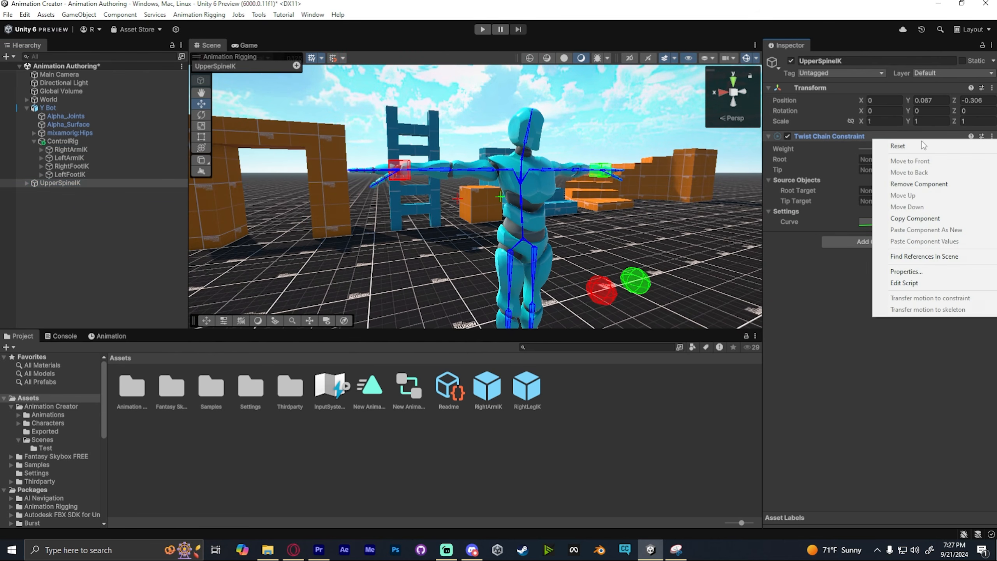
pyautogui.click(925, 309)
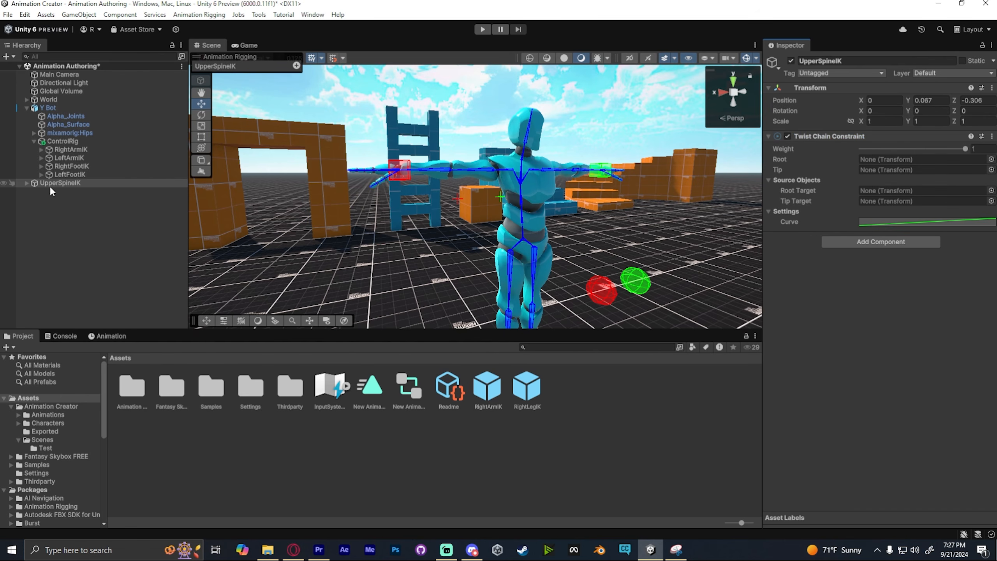
pyautogui.moveTo(47, 188); pyautogui.dragTo(72, 139)
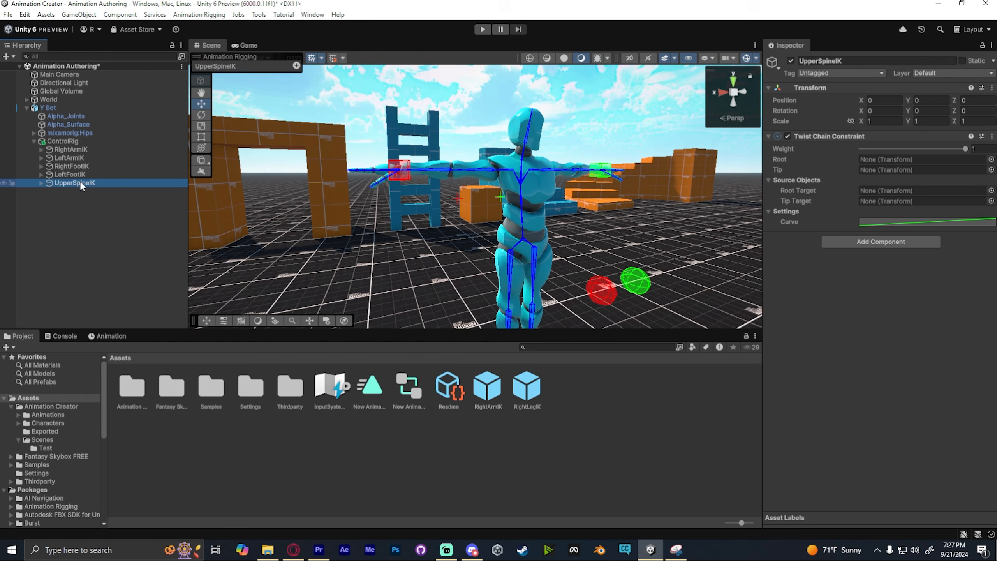
pyautogui.moveTo(79, 180); pyautogui.dragTo(74, 149)
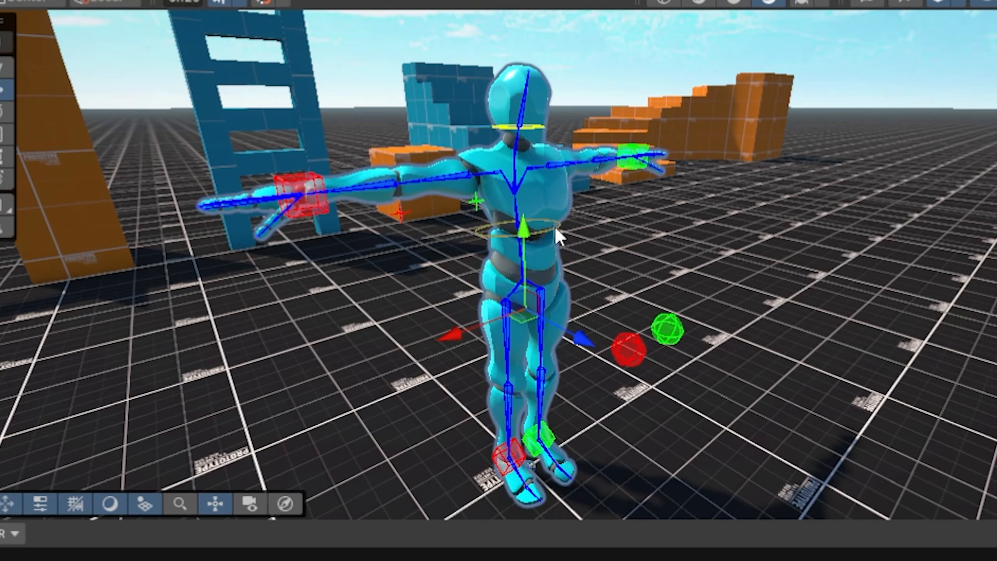
# - Create two empty child objects under UpperSpineIK and name the first one Head
pyautogui.click(307, 189)
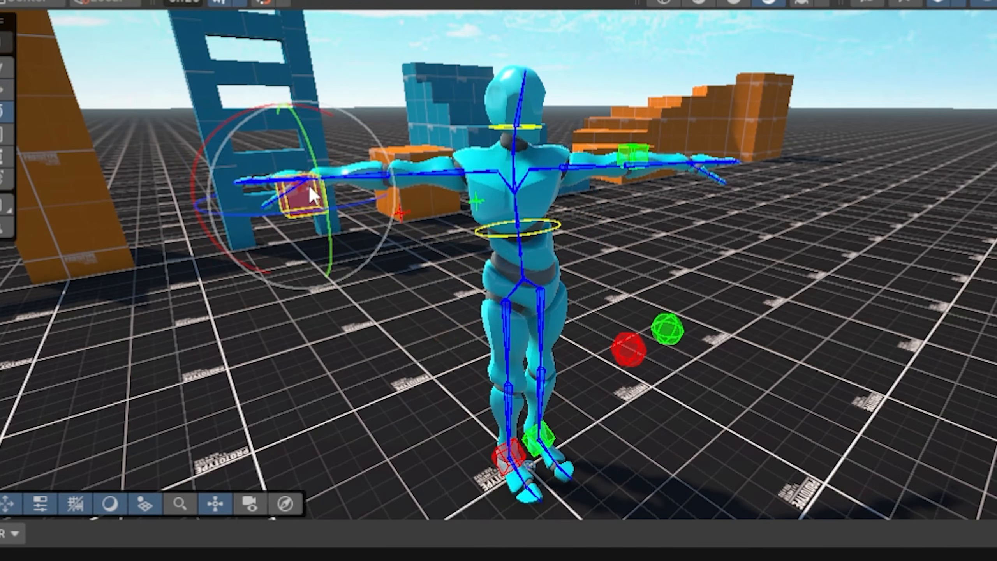
pyautogui.moveTo(306, 189); pyautogui.dragTo(423, 308)
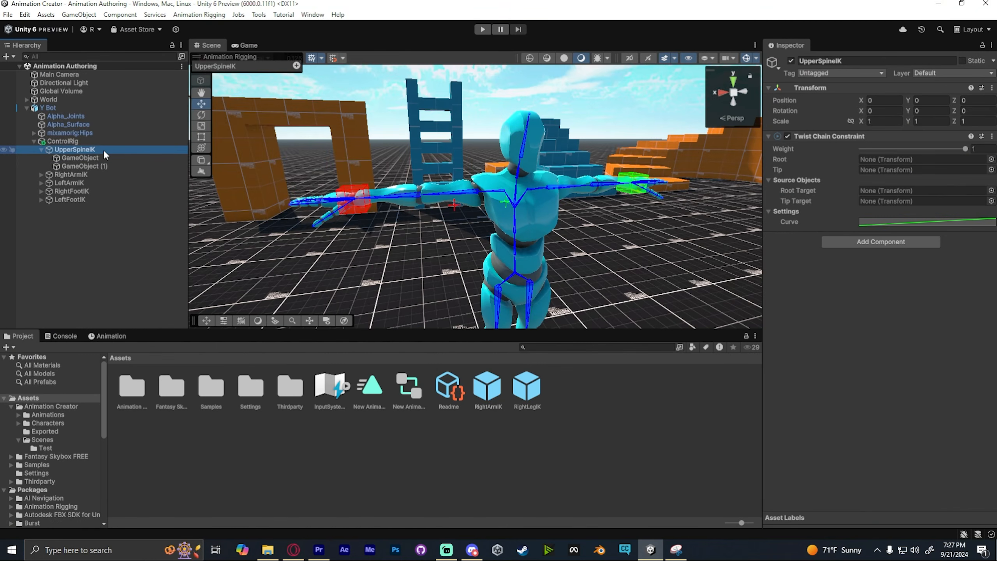
pyautogui.moveTo(400, 135); pyautogui.dragTo(434, 130, button='right')
pyautogui.press('w')
pyautogui.press('s')
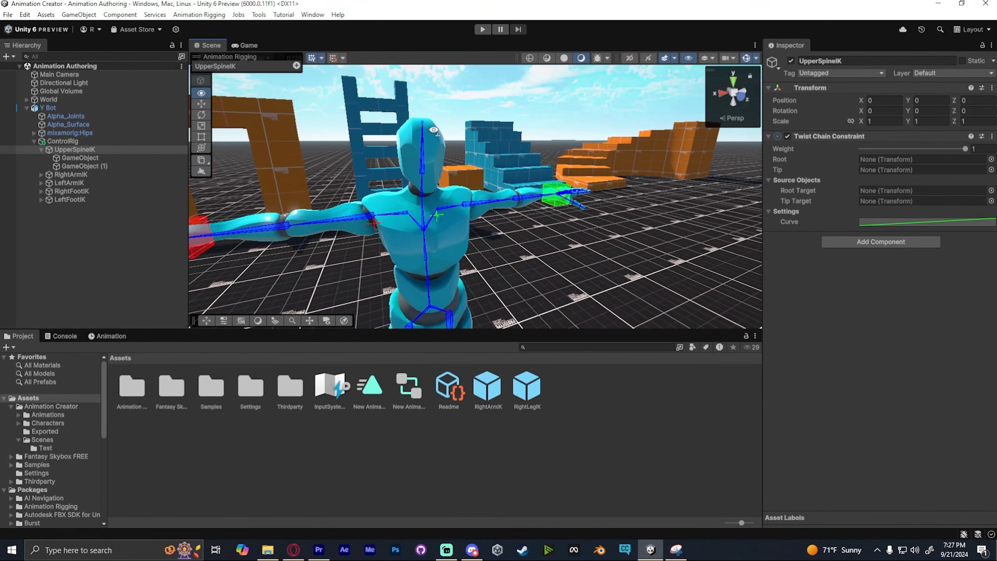
pyautogui.moveTo(434, 129); pyautogui.dragTo(426, 132, button='right')
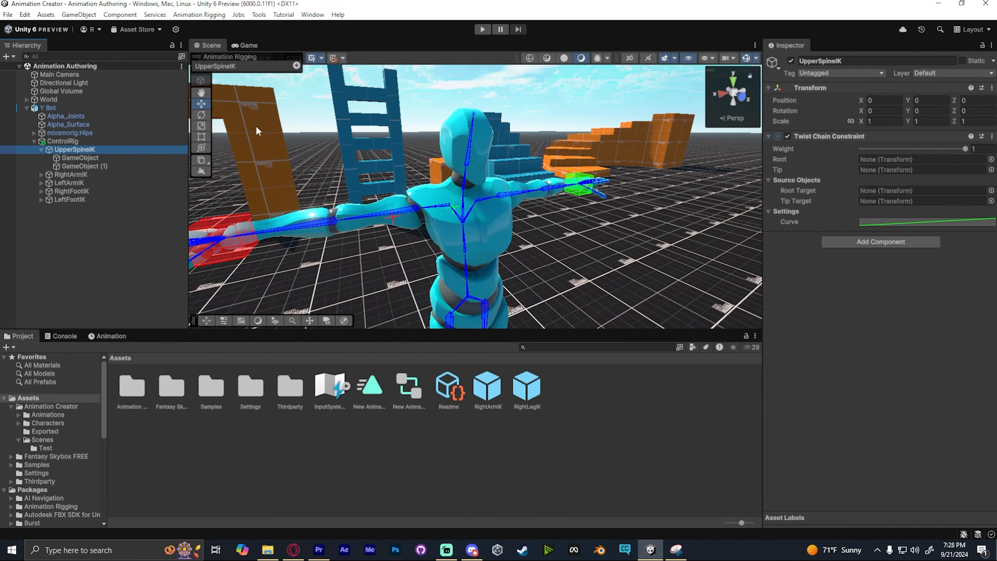
pyautogui.click(94, 159)
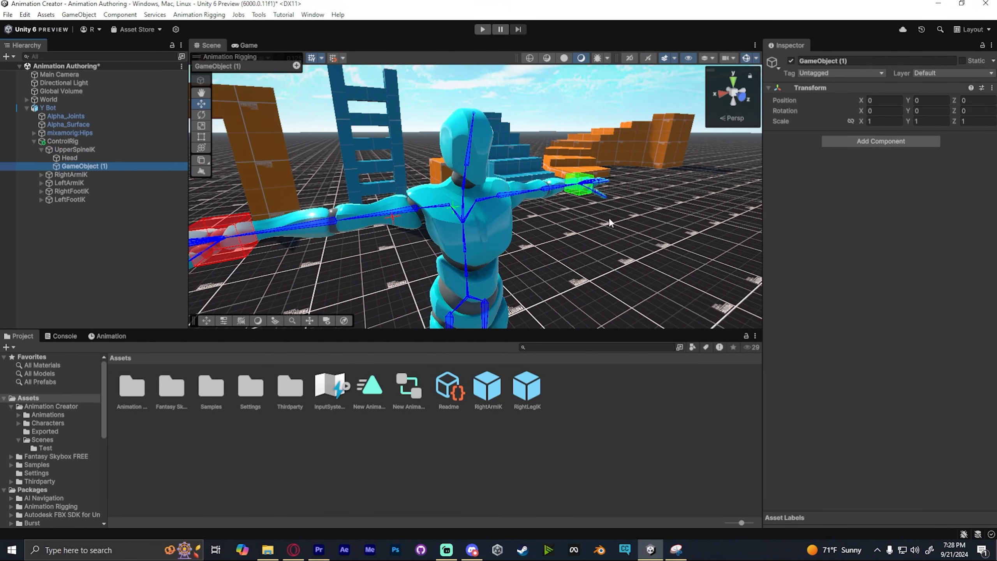
# - Rename the second empty child of UpperSpineIK to Chest
pyautogui.press('s')
pyautogui.moveTo(611, 223); pyautogui.dragTo(483, 223, button='right')
pyautogui.rightClick(94, 166)
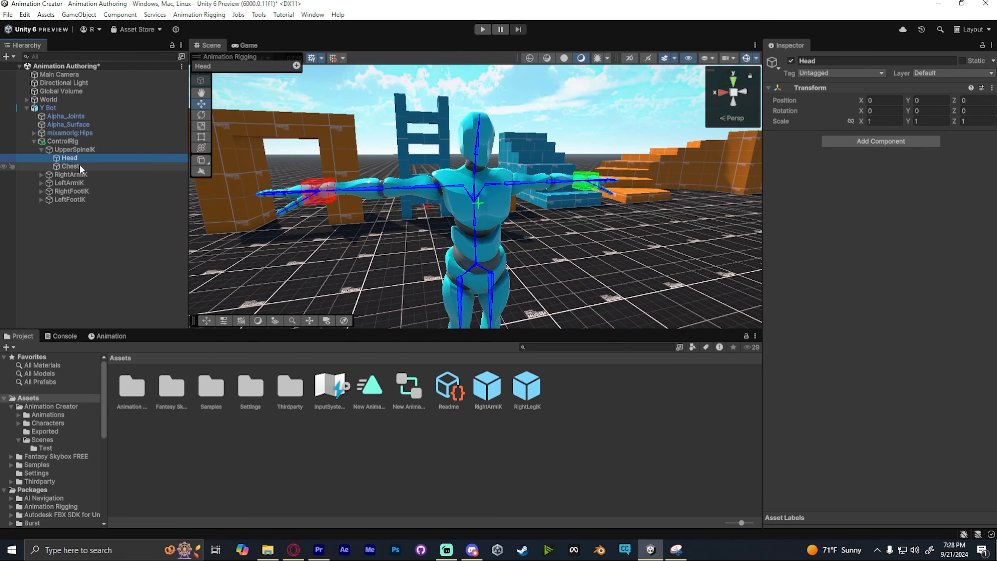
pyautogui.keyDown('ctrl'); pyautogui.click(71, 166); pyautogui.keyUp('ctrl')
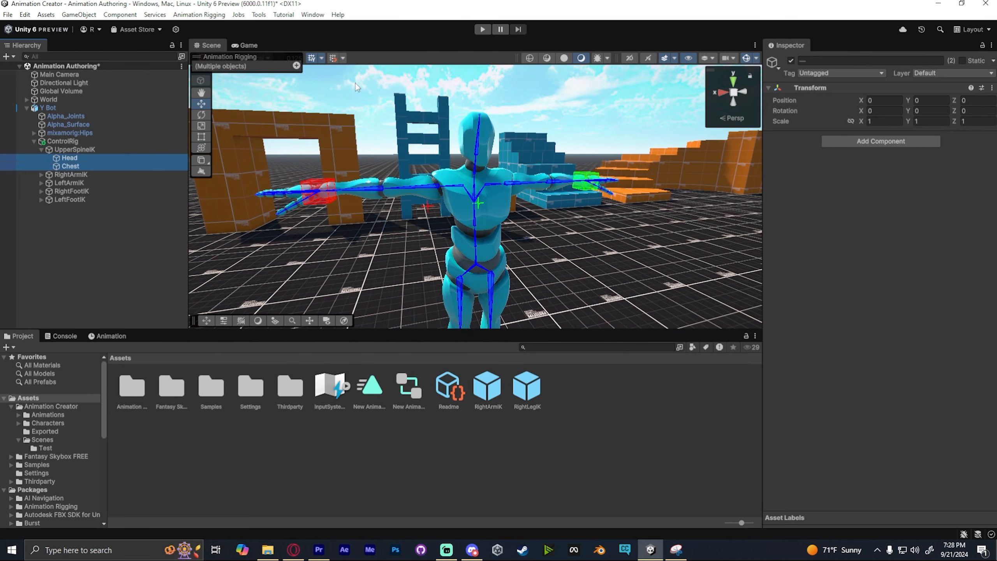
# - Set the Animation Rigging effector shape of both the Head and Chest controls to CircleEffector
pyautogui.moveTo(267, 57); pyautogui.dragTo(732, 310)
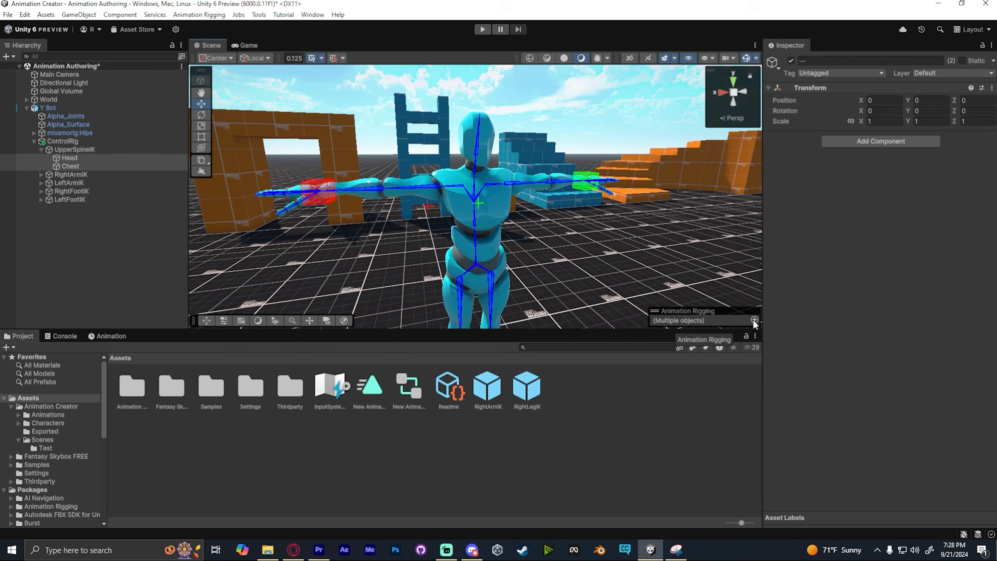
pyautogui.click(134, 210)
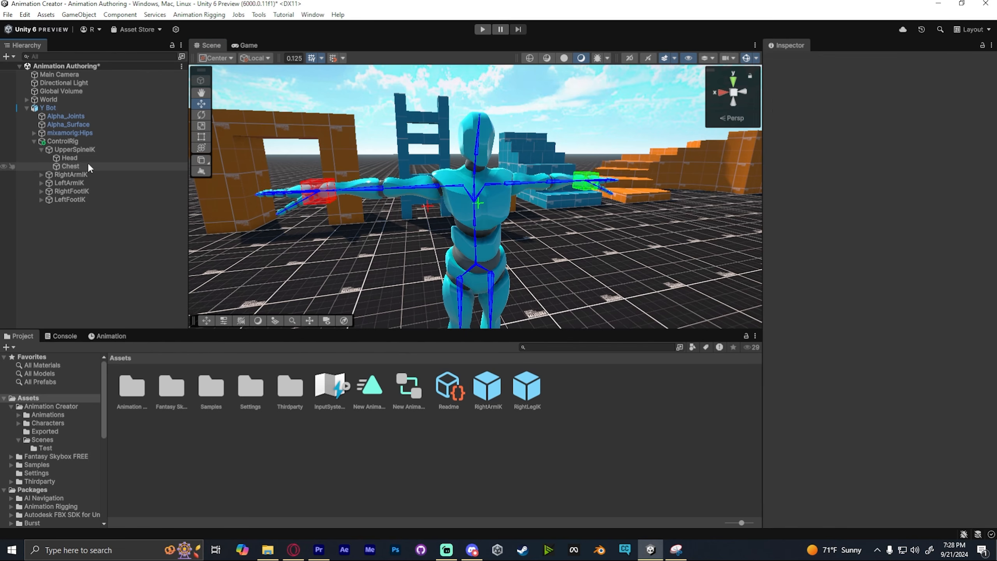
pyautogui.click(69, 157)
pyautogui.click(748, 260)
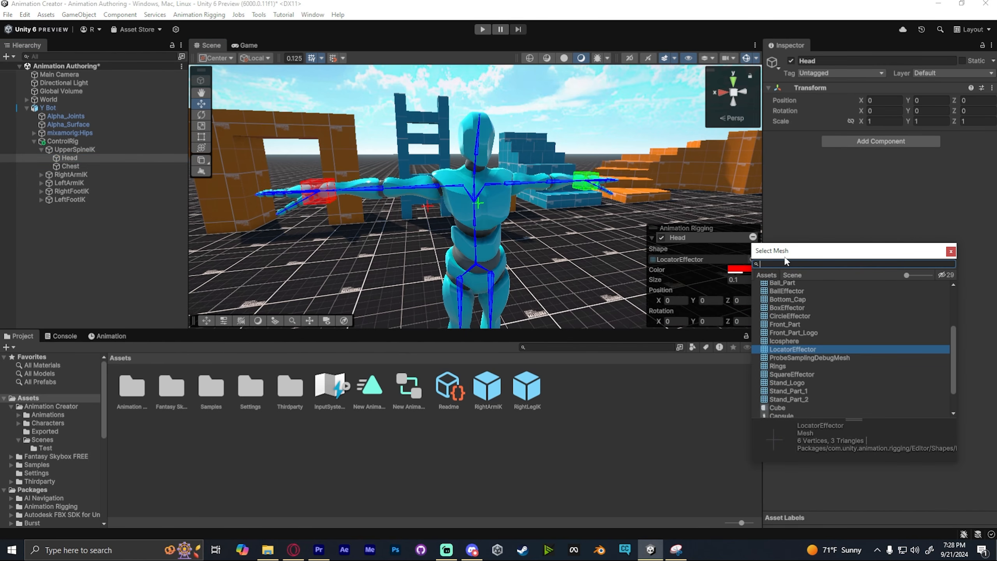
pyautogui.click(70, 167)
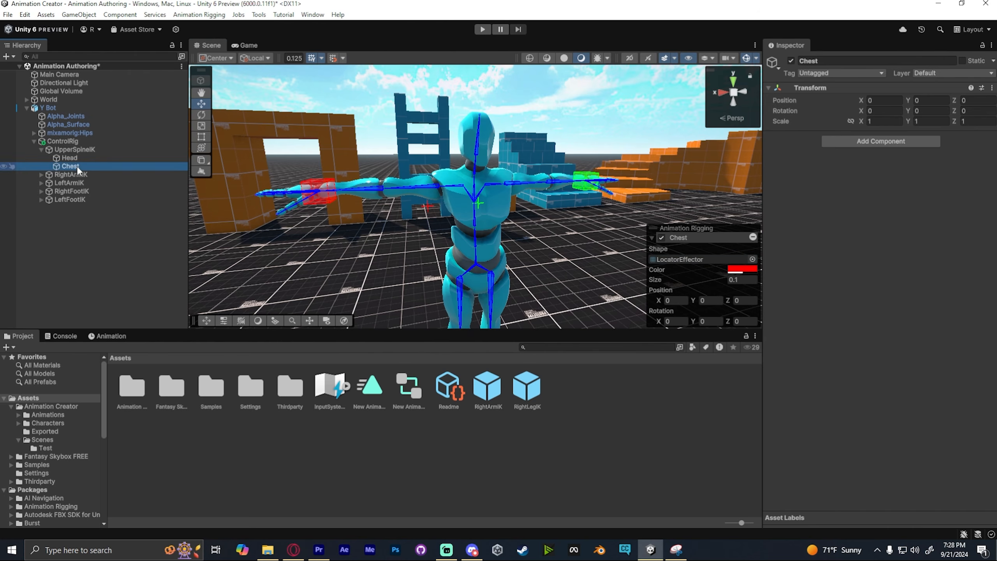
pyautogui.click(752, 260)
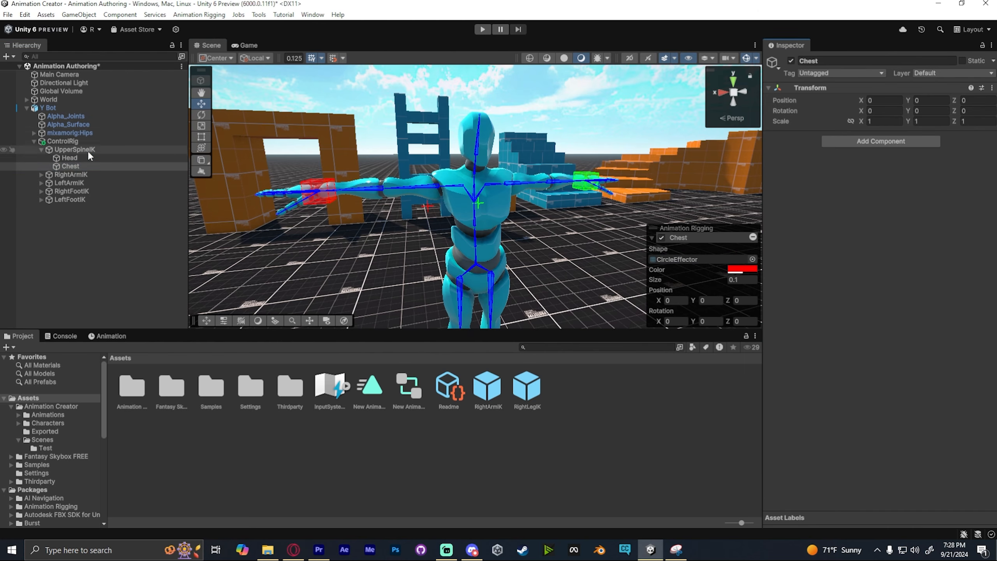
pyautogui.click(69, 158)
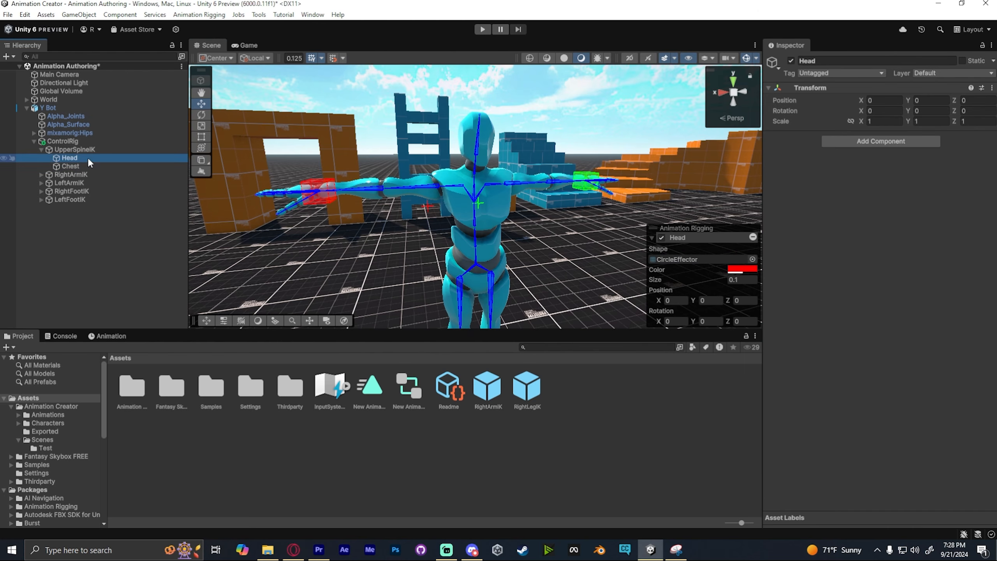
# - Align the Head control to the character's mixamorig:Head bone using Align Transform
pyautogui.click(478, 138)
pyautogui.keyDown('ctrl'); pyautogui.click(75, 233); pyautogui.keyUp('ctrl')
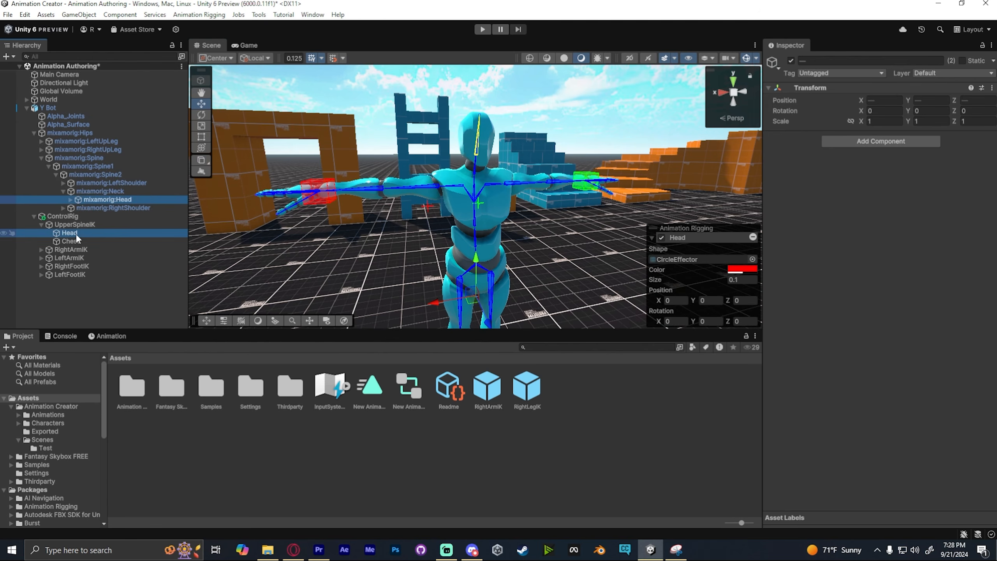
pyautogui.click(187, 14)
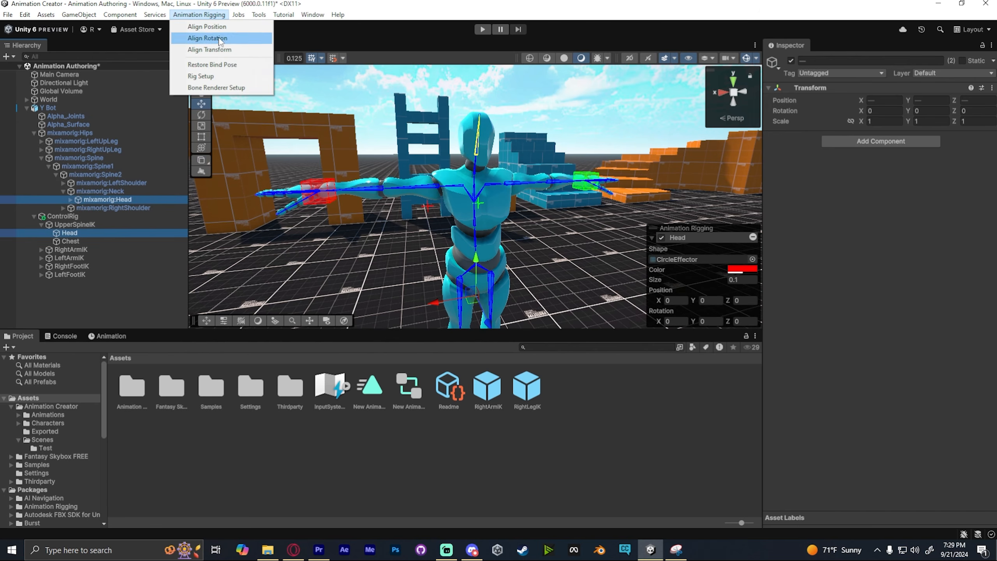
pyautogui.click(221, 50)
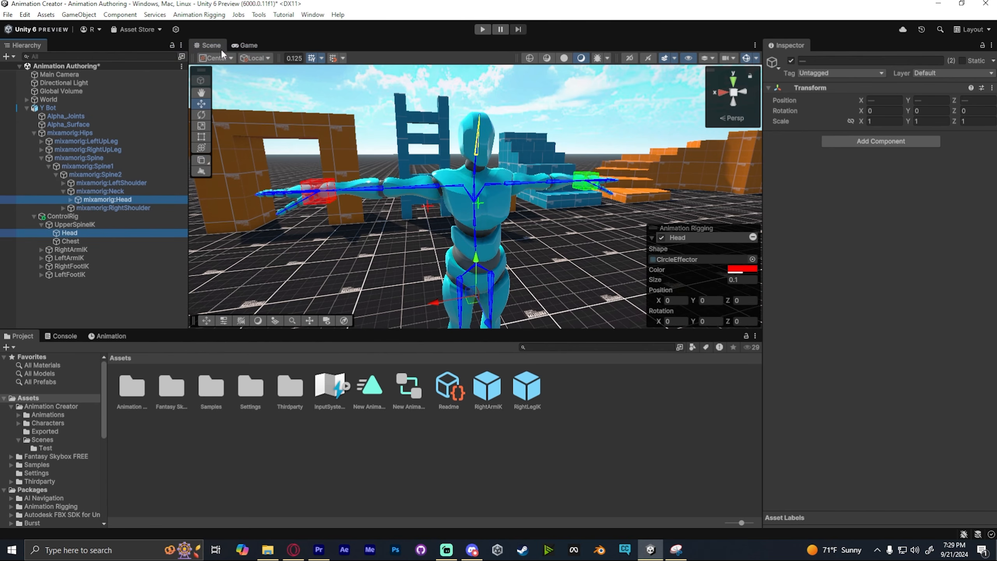
pyautogui.click(81, 233)
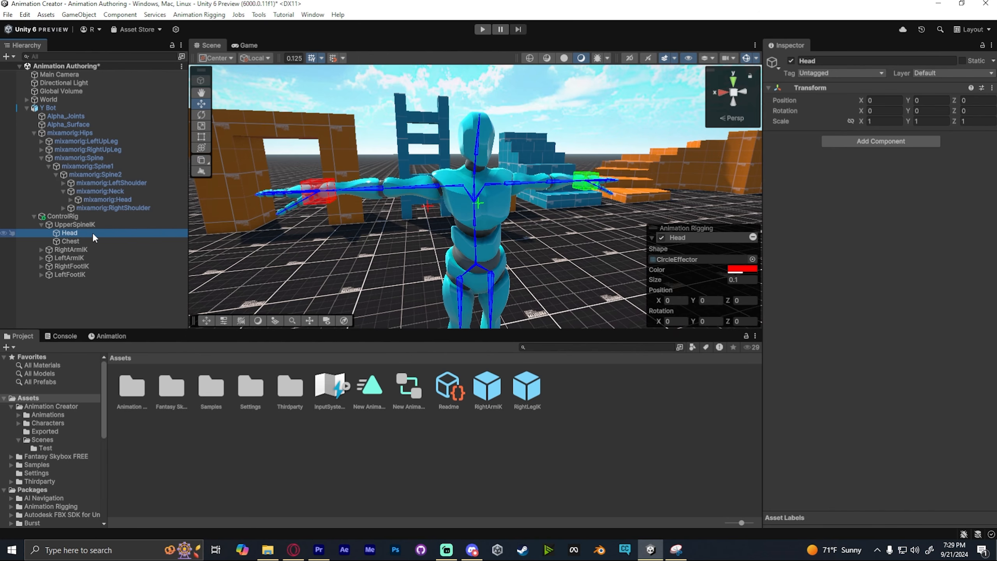
pyautogui.keyDown('shift'); pyautogui.click(478, 147); pyautogui.keyUp('shift')
pyautogui.click(200, 14)
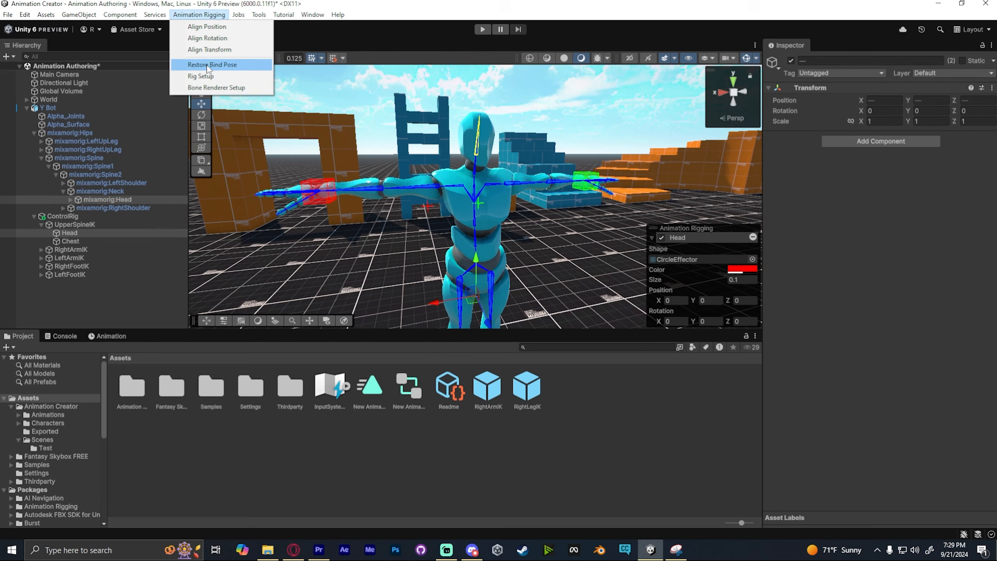
pyautogui.click(212, 51)
pyautogui.press('w')
pyautogui.moveTo(508, 74); pyautogui.dragTo(646, 188, button='right')
pyautogui.press('s')
pyautogui.press('w')
pyautogui.press('s')
pyautogui.press('w')
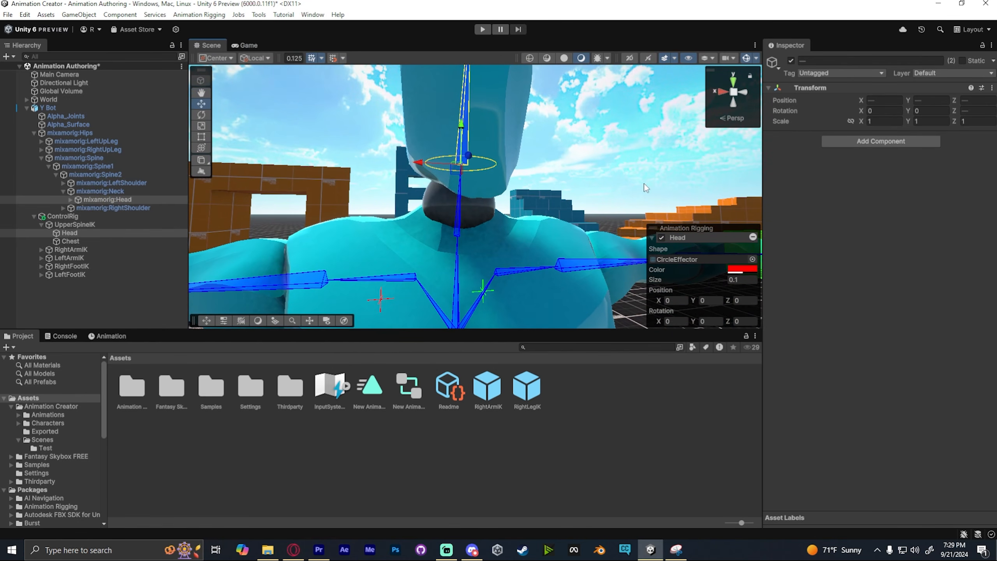
# - Align the Chest control to the mixamorig:Spine1 bone using Align Transform
pyautogui.doubleClick(81, 241)
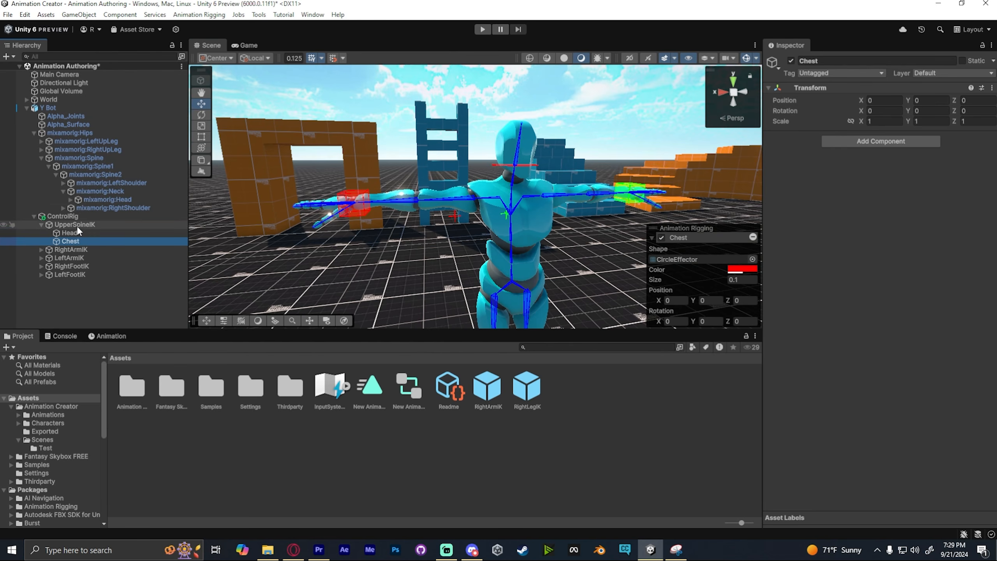
pyautogui.keyDown('shift'); pyautogui.click(512, 236); pyautogui.keyUp('shift')
pyautogui.click(199, 14)
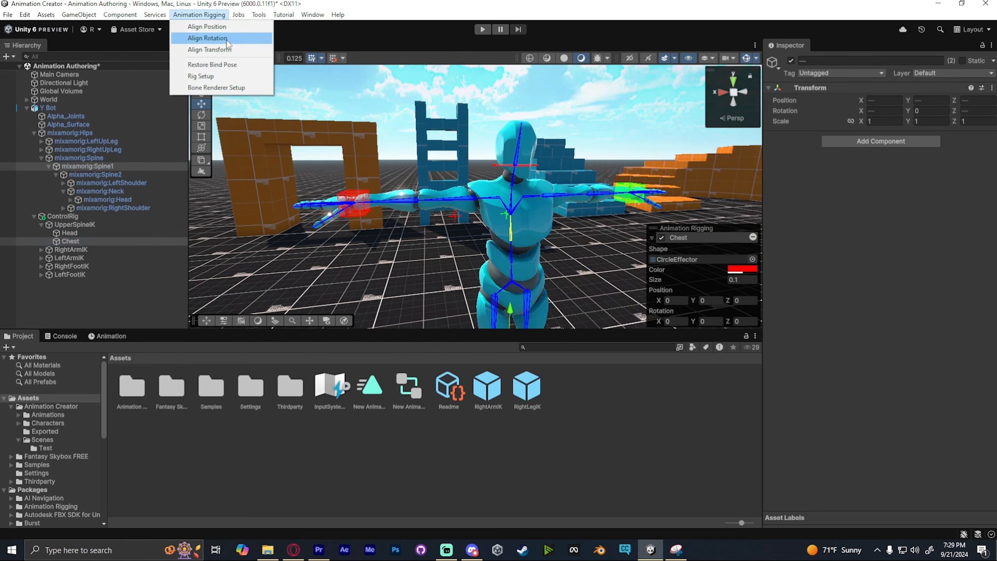
pyautogui.click(220, 50)
pyautogui.press('f')
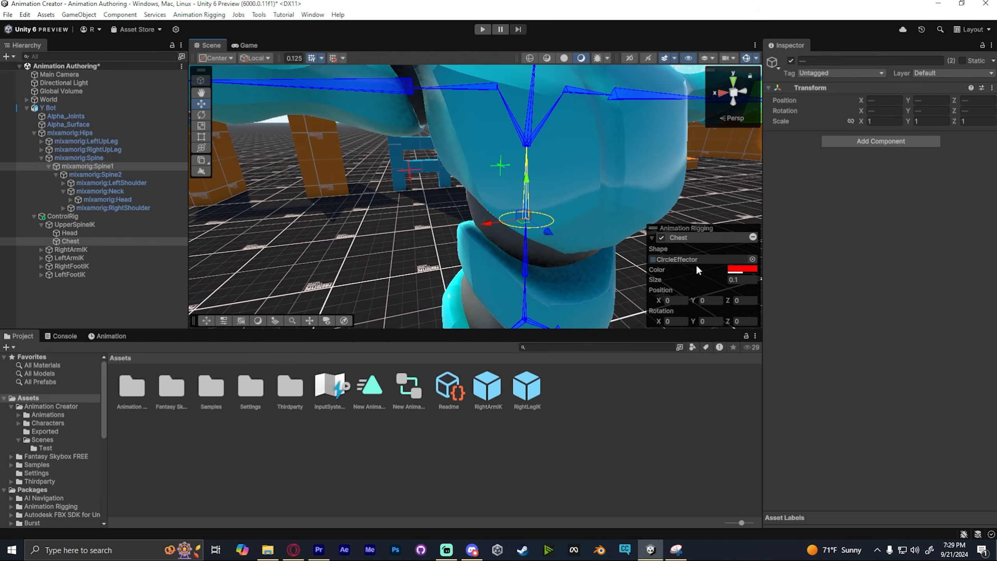
# - Resize the Chest effector to 0.43 and the Head effector to about 0.22
pyautogui.moveTo(691, 283); pyautogui.dragTo(702, 283)
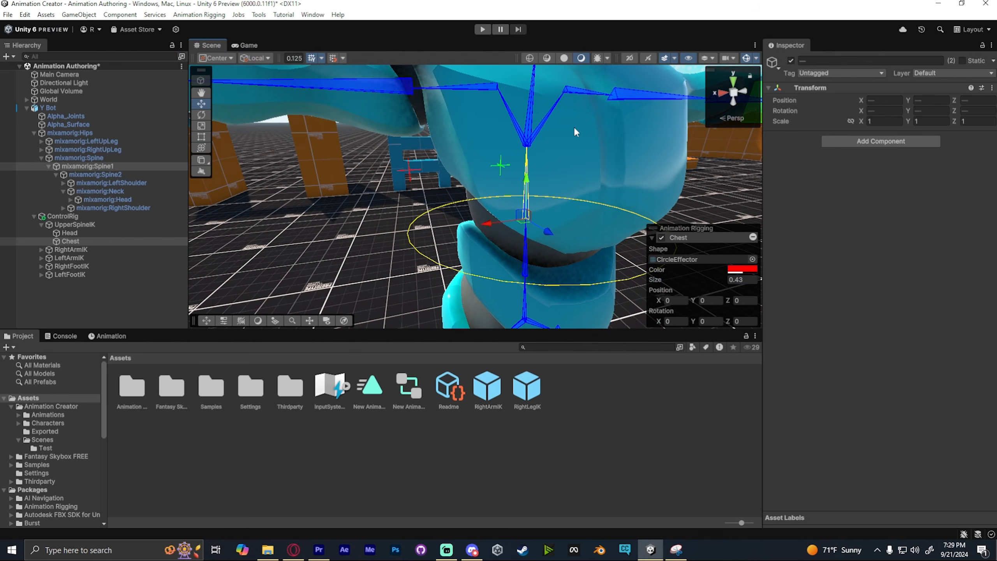
pyautogui.scroll(-5, 487, 194)
pyautogui.click(485, 194)
pyautogui.moveTo(494, 126); pyautogui.dragTo(490, 103, button='right')
pyautogui.click(486, 133)
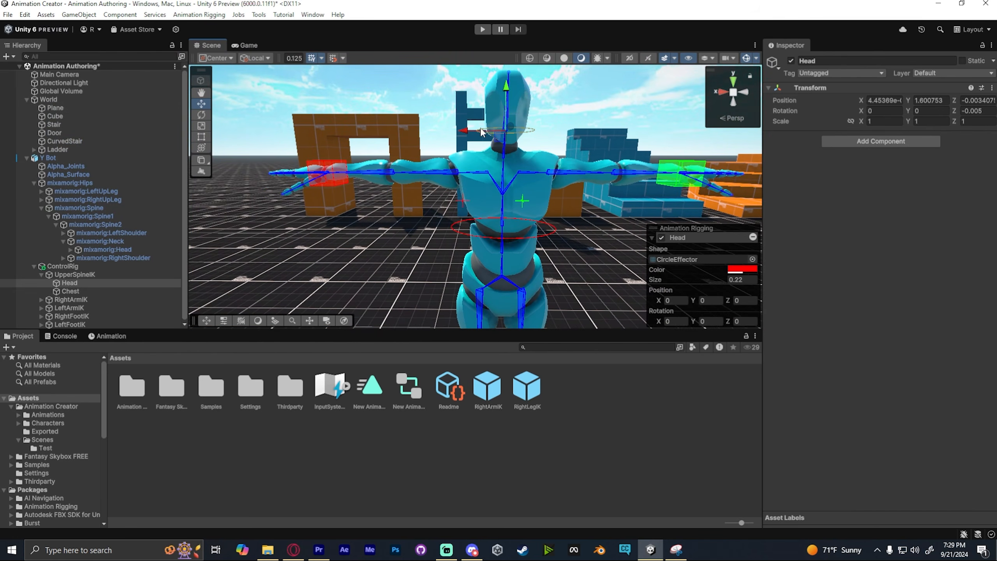
pyautogui.click(457, 233)
pyautogui.click(456, 228)
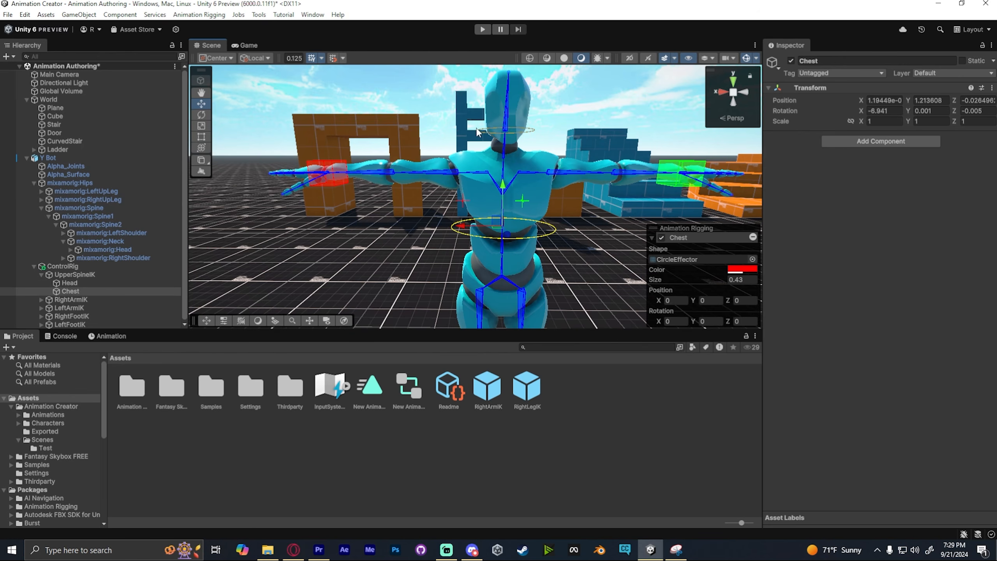
pyautogui.click(478, 132)
pyautogui.scroll(-3, 501, 130)
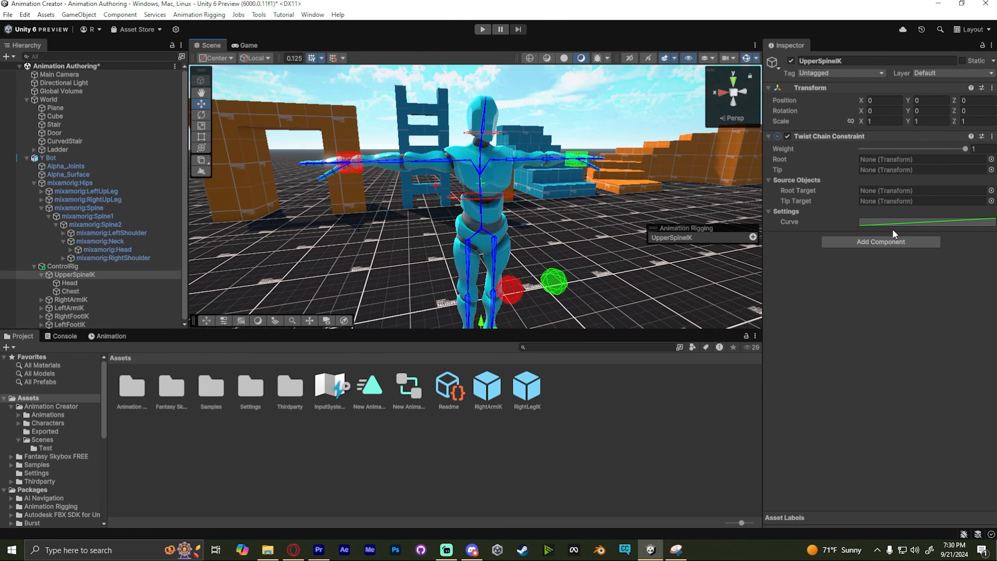
# - Lock the inspector on UpperSpineIK and assign mixamorig:Head as the Twist Chain Tip and mixamorig:Spine1 as Root
pyautogui.click(982, 45)
pyautogui.doubleClick(107, 249)
pyautogui.moveTo(107, 249); pyautogui.dragTo(899, 172)
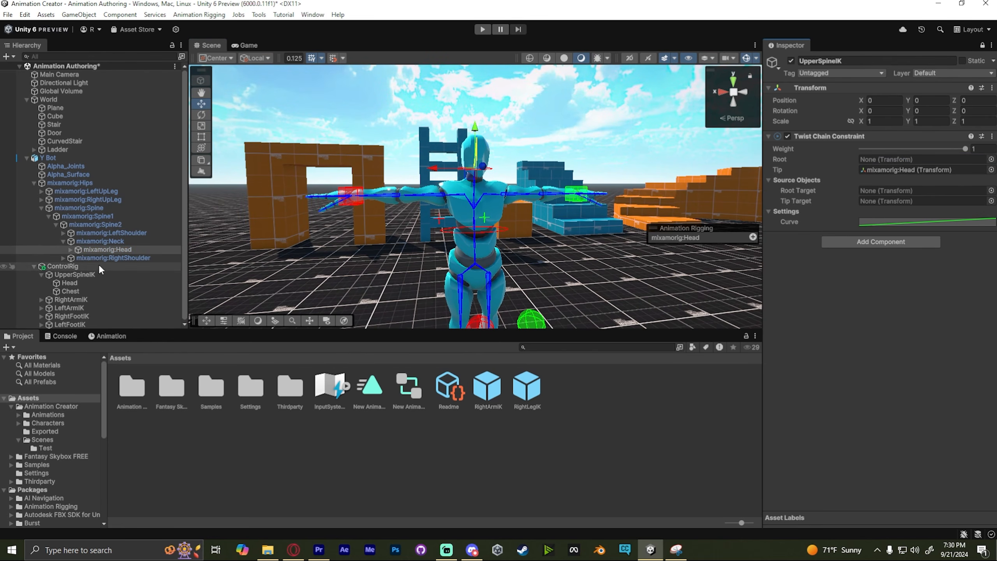
pyautogui.moveTo(88, 216); pyautogui.dragTo(877, 161)
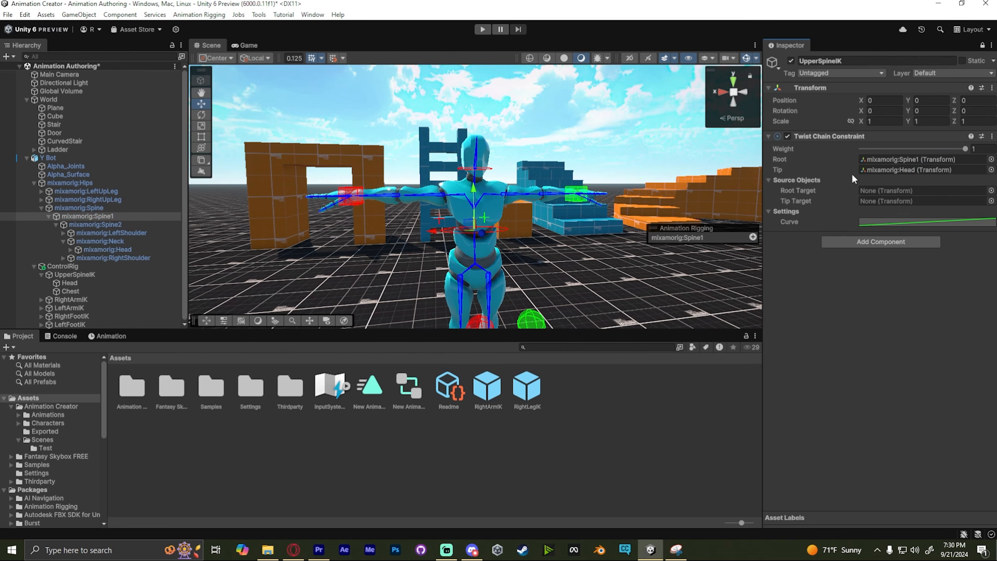
# - Assign Chest as Root Target and Head as Tip Target, and save the scene
pyautogui.moveTo(70, 291); pyautogui.dragTo(884, 208)
pyautogui.hotkey('ctrl', 's')
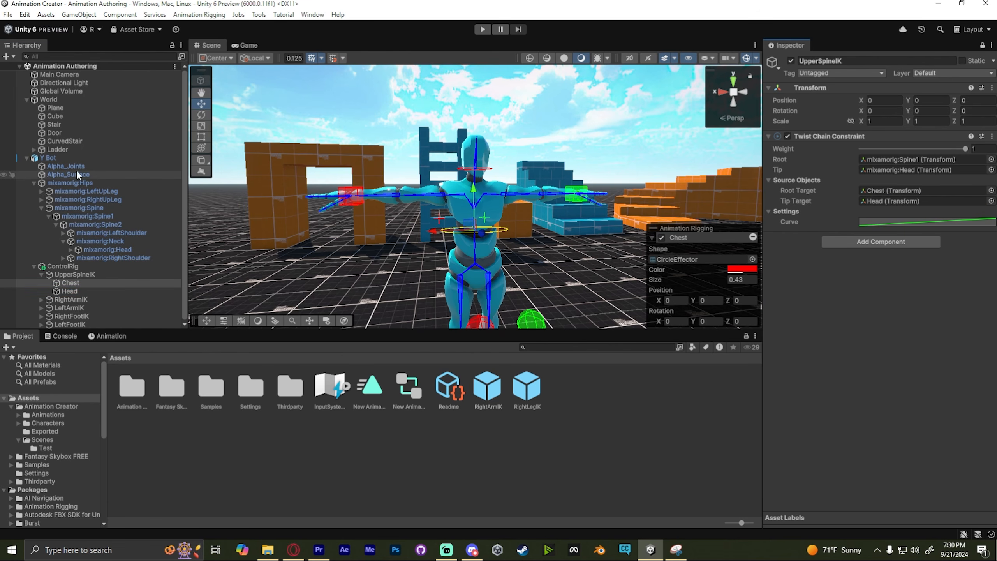
# - Open the Animation window and rotate the Chest control to twist the upper spine in preview
pyautogui.click(65, 336)
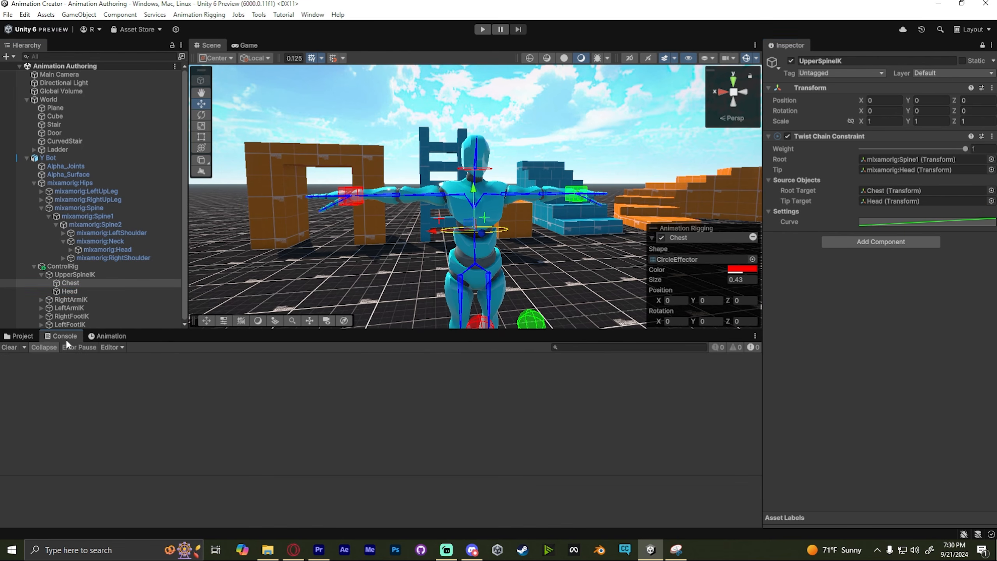
pyautogui.click(101, 336)
pyautogui.moveTo(674, 204); pyautogui.dragTo(674, 152, button='right')
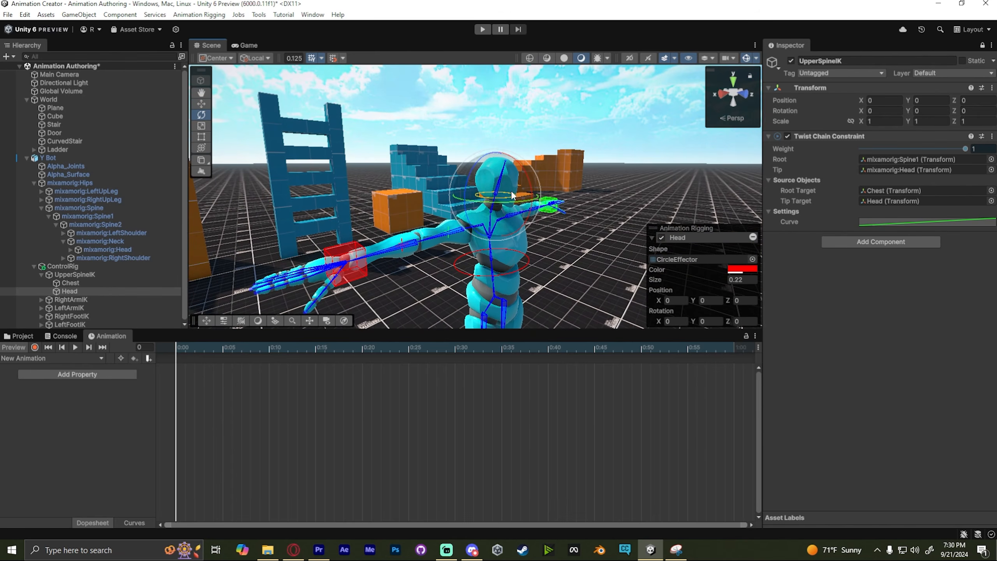
pyautogui.moveTo(506, 204); pyautogui.dragTo(534, 226)
pyautogui.click(507, 276)
pyautogui.moveTo(501, 277)
pyautogui.mouseDown()
pyautogui.moveTo(531, 274)
pyautogui.moveTo(477, 279)
pyautogui.moveTo(488, 279)
pyautogui.mouseUp()
pyautogui.moveTo(557, 232); pyautogui.dragTo(565, 236, button='right')
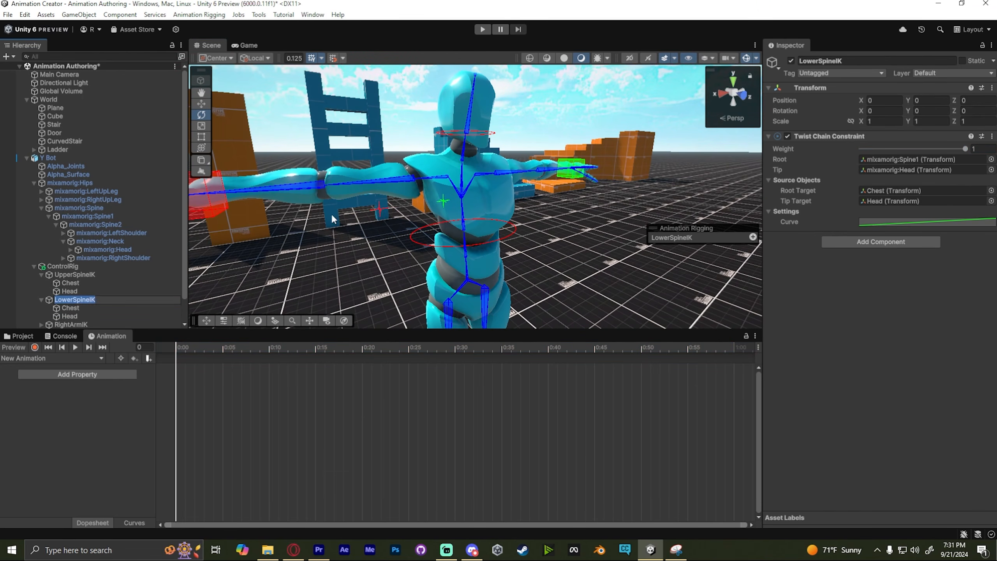
# - Create LowerSpineIK with Stomach and Hip effector controls and set their effector colour
pyautogui.moveTo(69, 308); pyautogui.dragTo(949, 179)
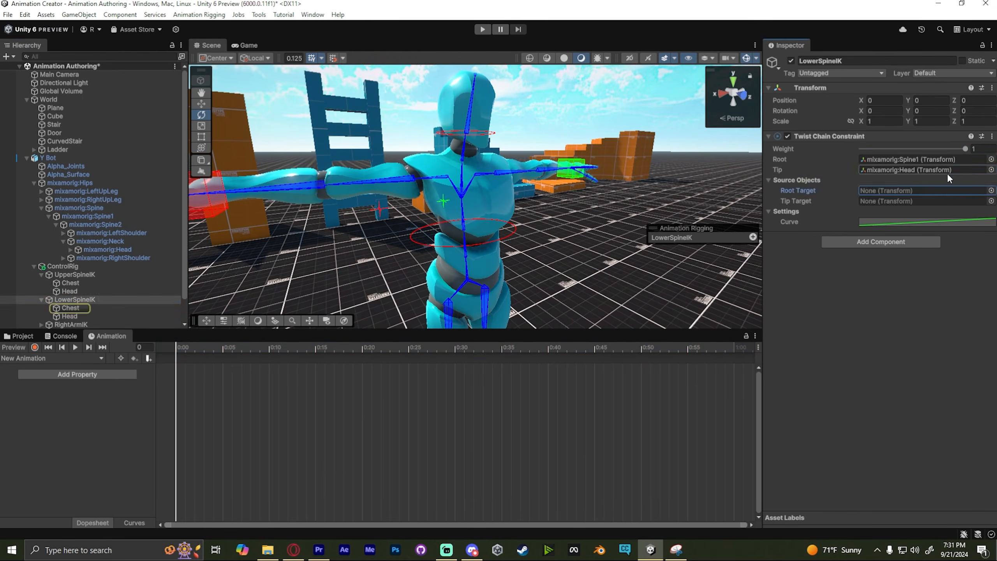
pyautogui.rightClick(75, 308)
pyautogui.click(117, 118)
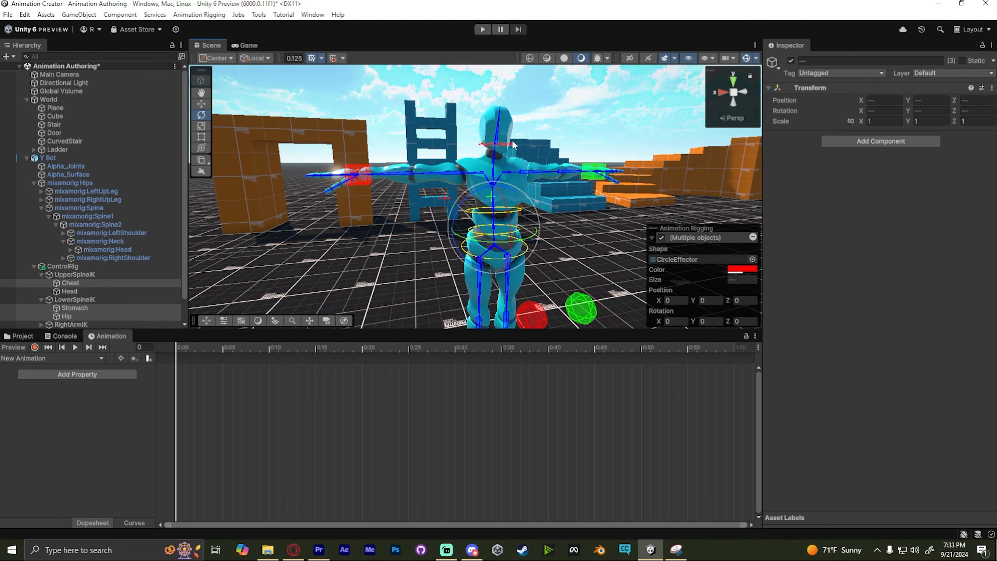
pyautogui.click(742, 269)
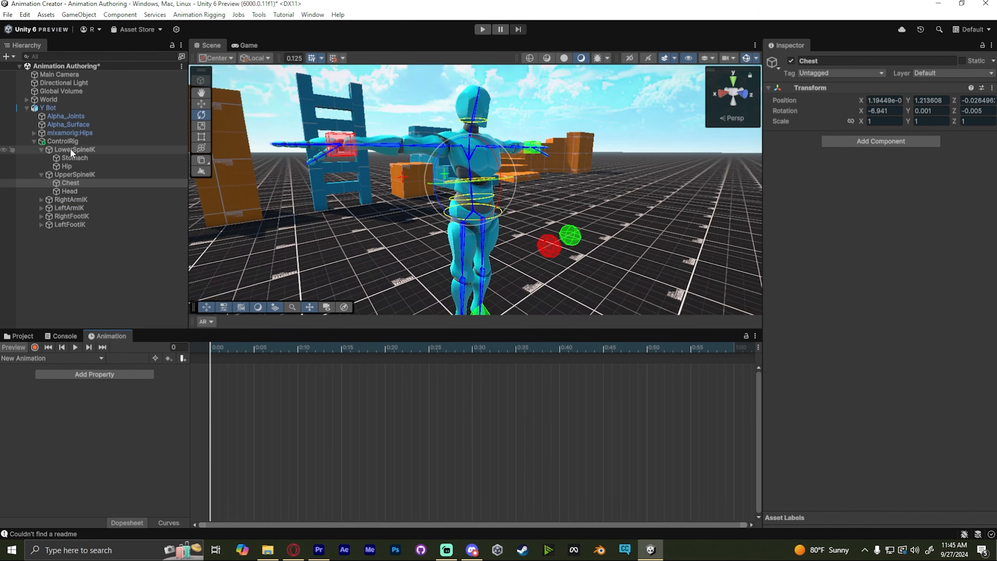
# - Review the LowerSpineIK Twist Chain constraint and select the Chest and Hip controls in the scene
pyautogui.click(68, 149)
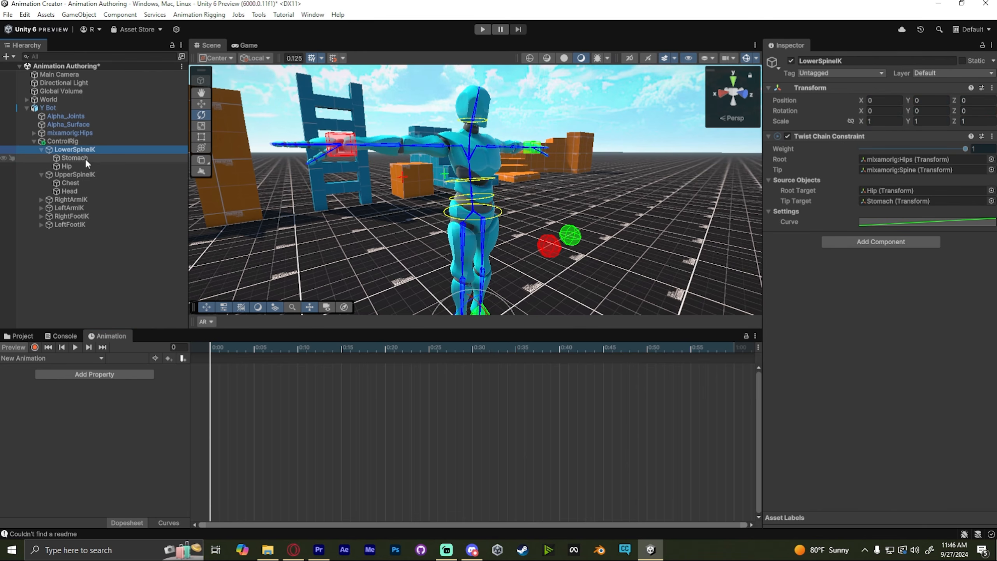
pyautogui.click(486, 180)
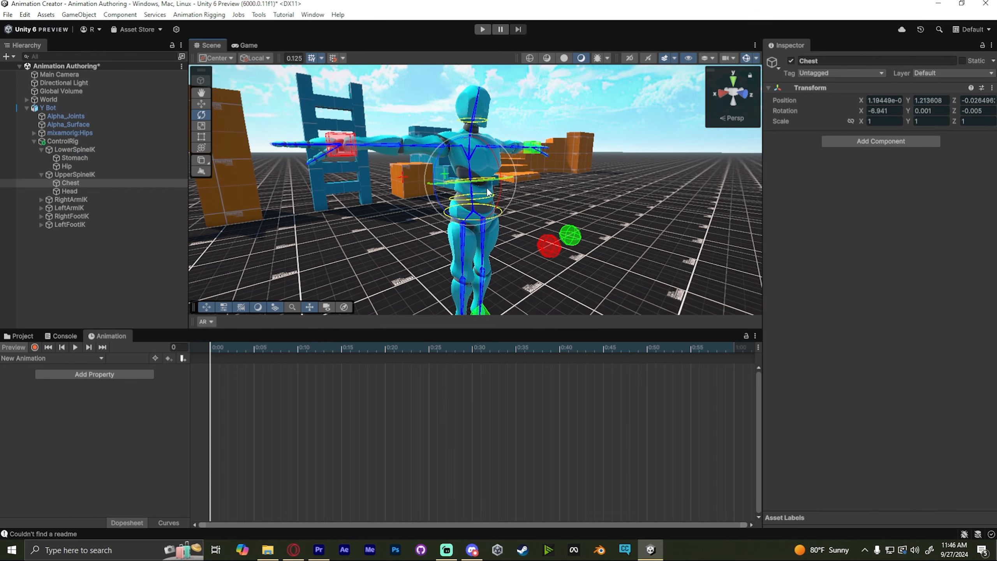
pyautogui.click(487, 197)
pyautogui.moveTo(496, 180); pyautogui.dragTo(467, 225)
pyautogui.click(462, 220)
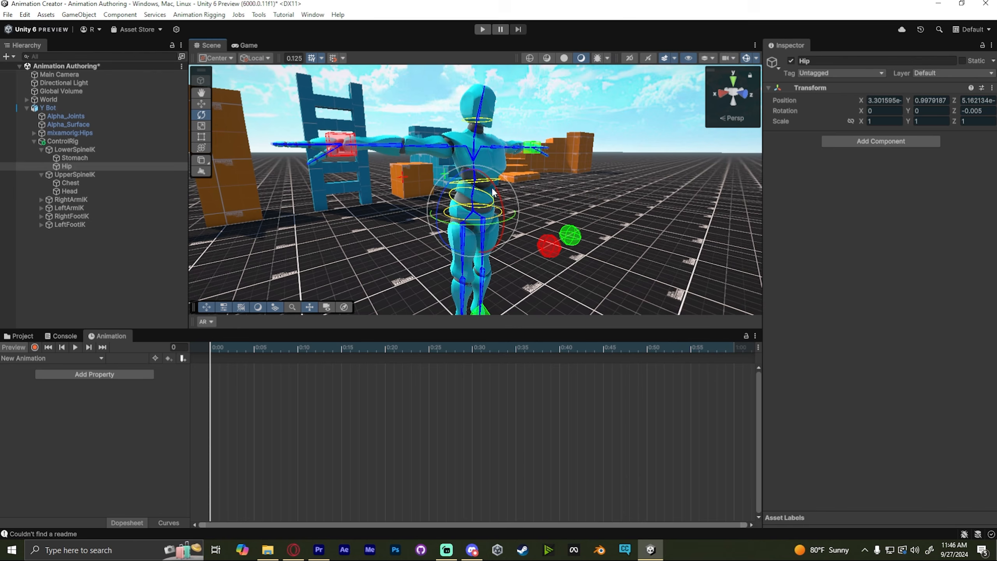
pyautogui.moveTo(495, 186); pyautogui.dragTo(489, 220)
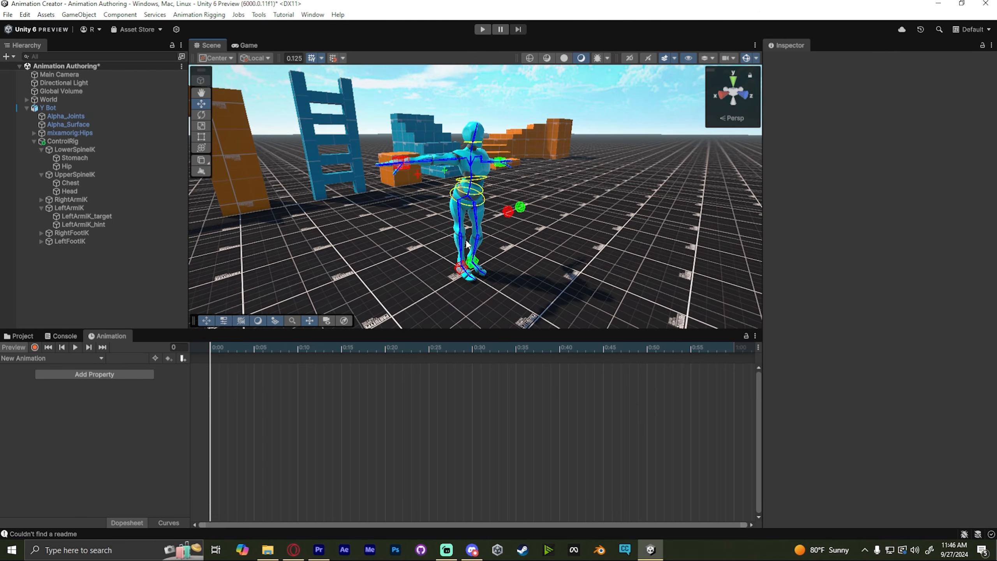
pyautogui.scroll(3, 436, 134)
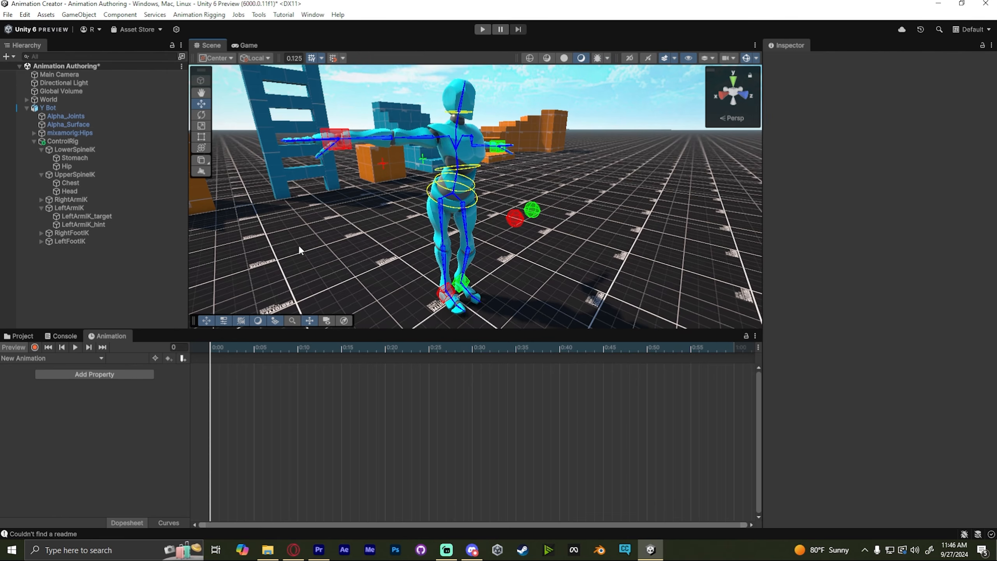
pyautogui.scroll(-3, 592, 180)
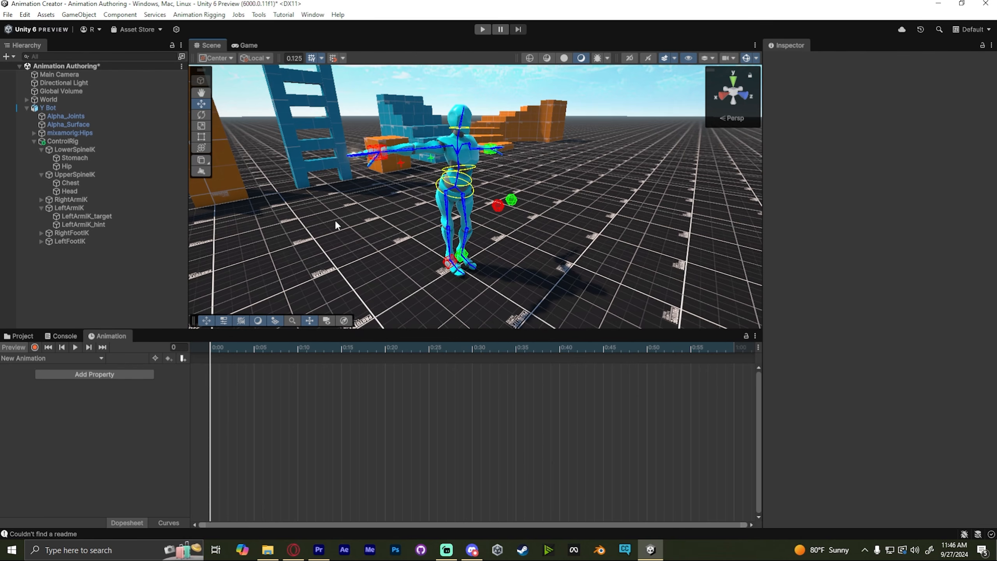
pyautogui.scroll(3, 390, 208)
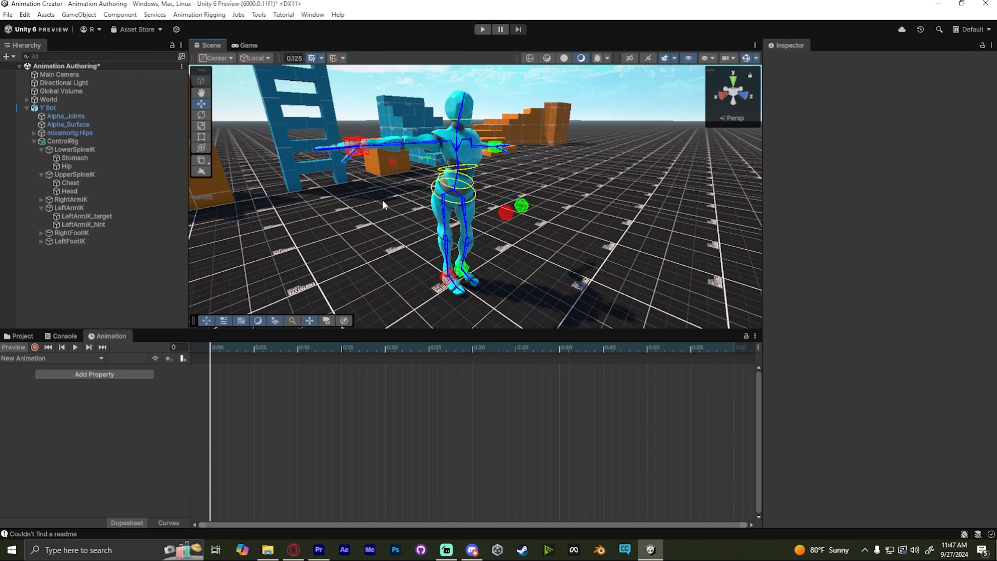
pyautogui.moveTo(377, 201); pyautogui.dragTo(365, 190, button='right')
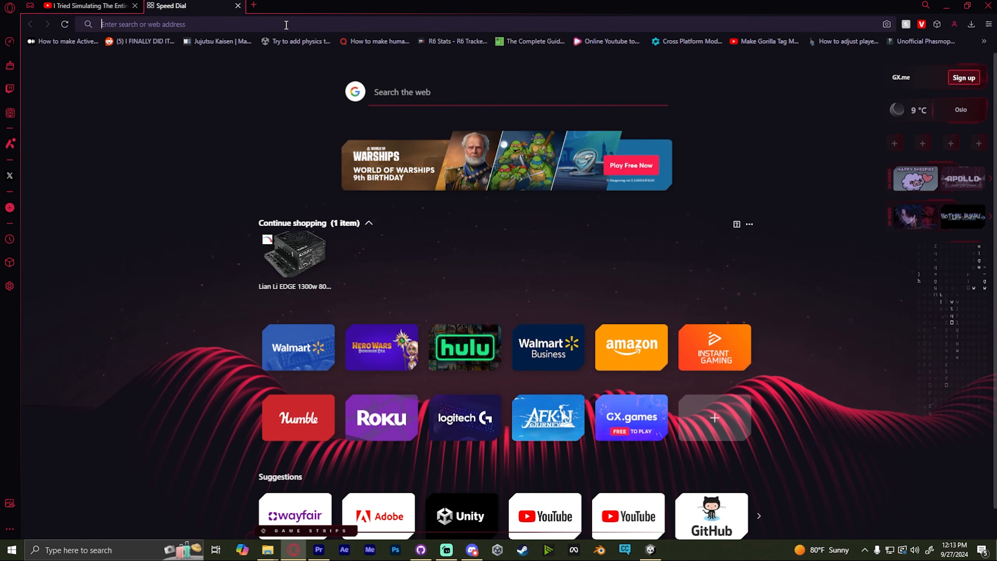
# - Open the pasted GitHub repository URL and download Project-Animation-Center as a ZIP
pyautogui.click(287, 25)
pyautogui.write('https://github.com/NotRabbi32/Project-Animation-Center')
pyautogui.press('Return')
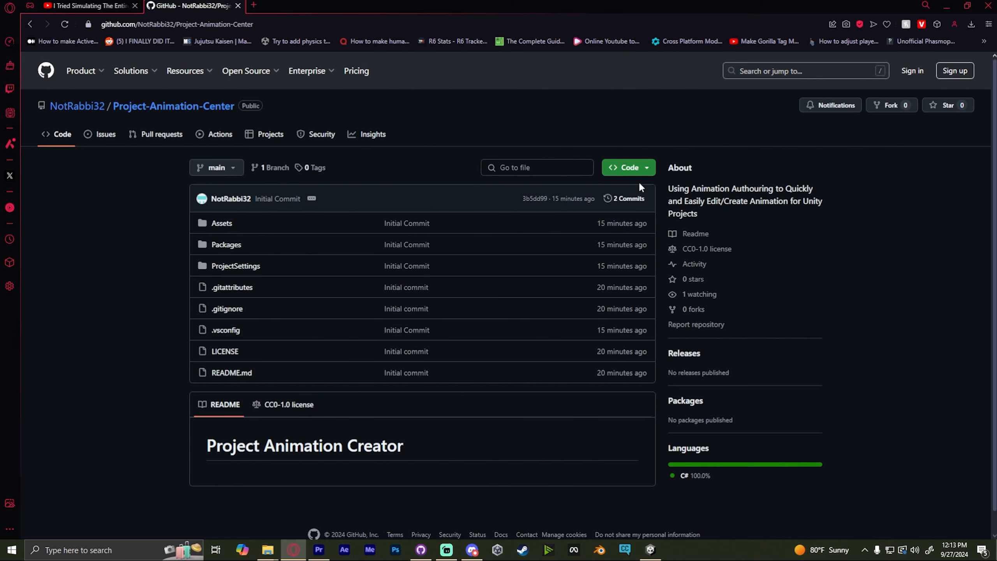
pyautogui.click(638, 169)
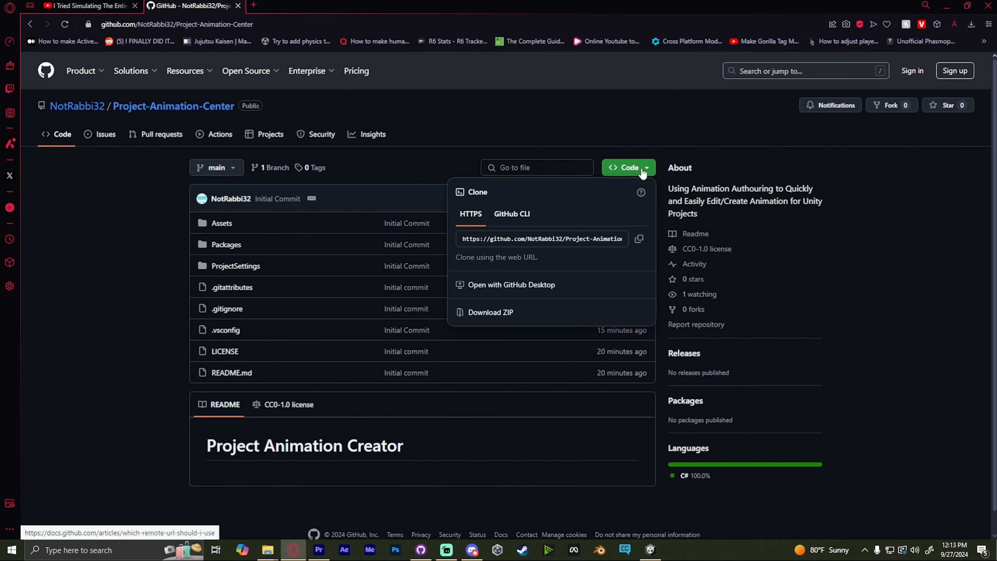
pyautogui.click(629, 170)
pyautogui.click(629, 170)
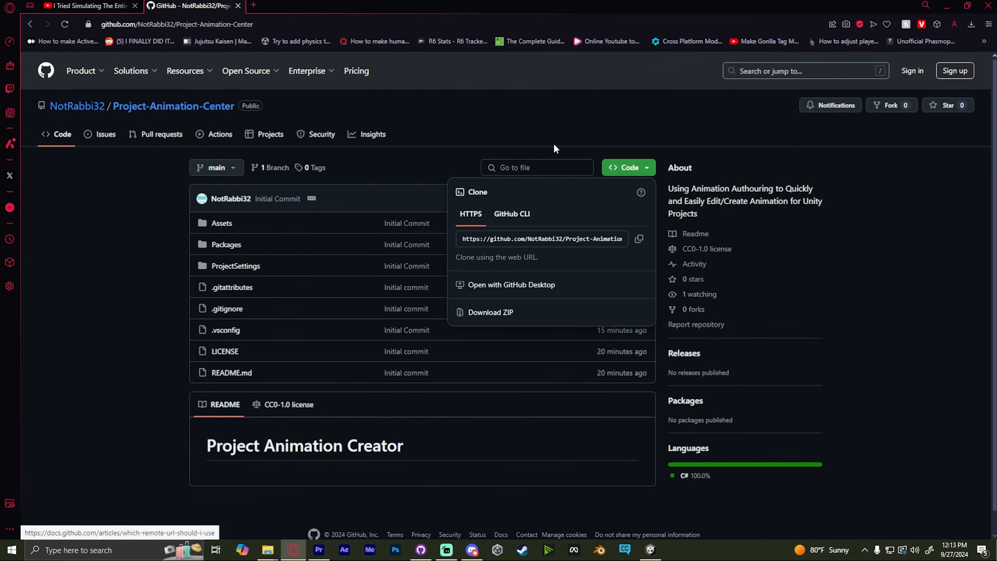
pyautogui.click(469, 312)
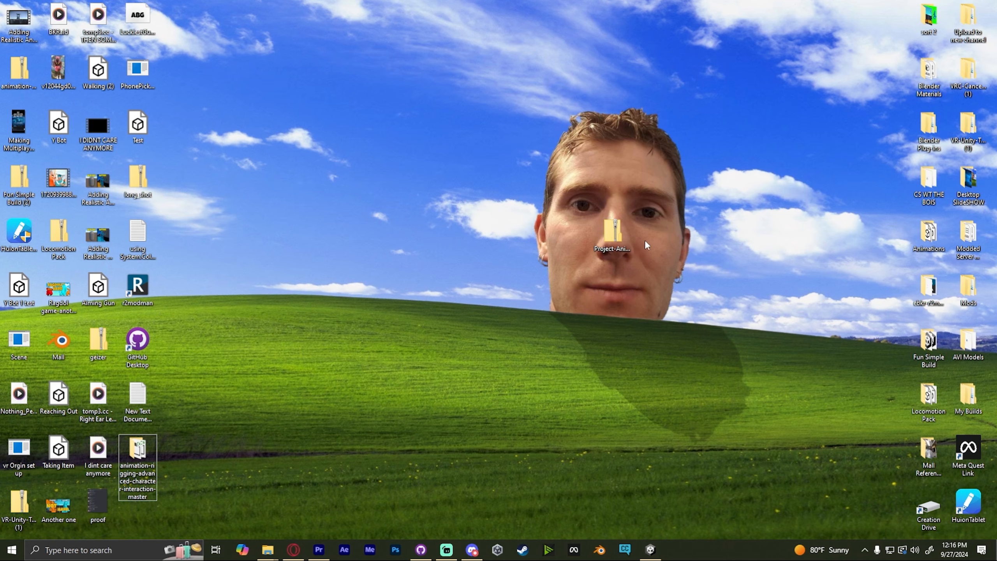
# - Extract the downloaded Project-Animation-Center ZIP on the desktop
pyautogui.rightClick(604, 233)
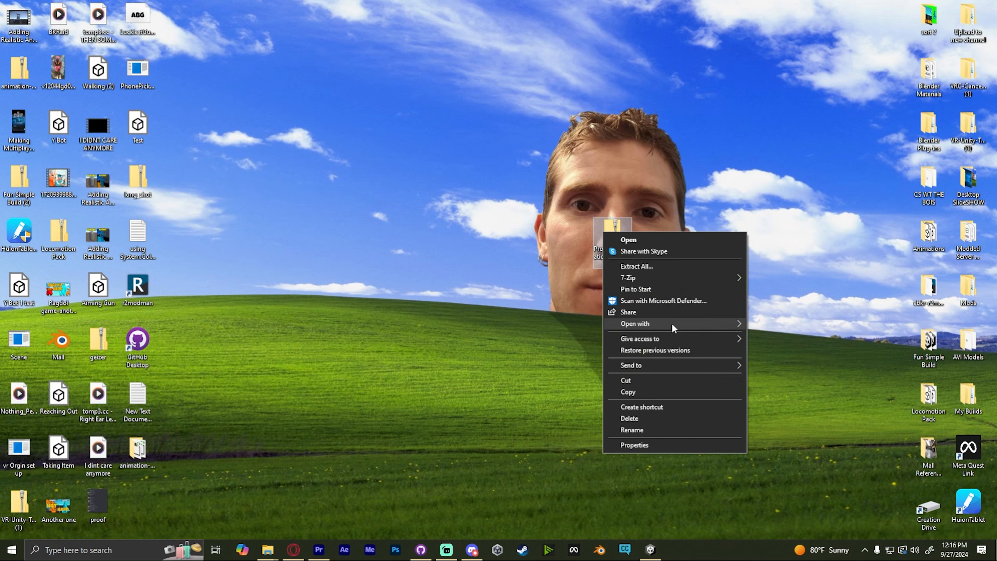
pyautogui.click(653, 266)
pyautogui.click(591, 375)
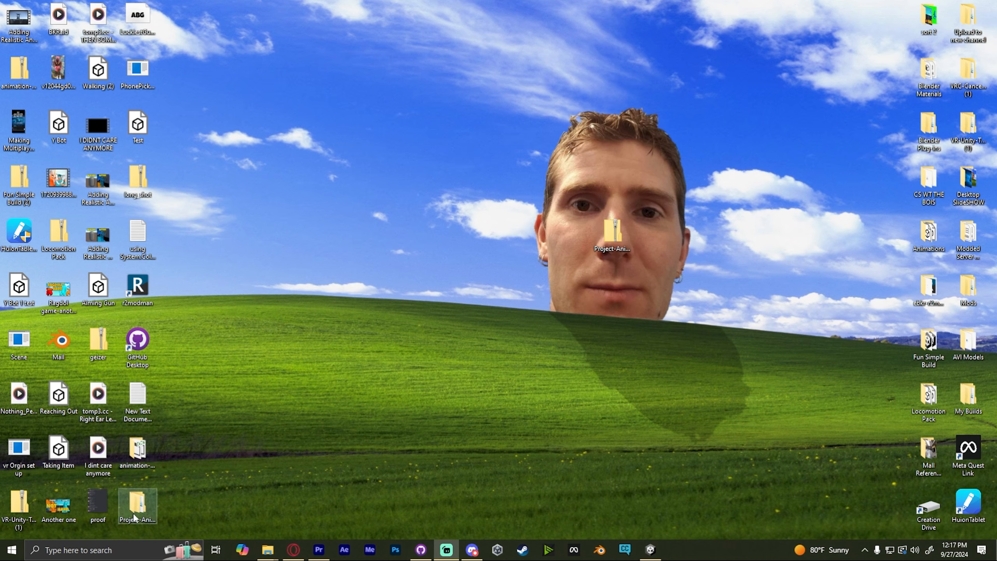
pyautogui.moveTo(530, 286); pyautogui.dragTo(608, 247)
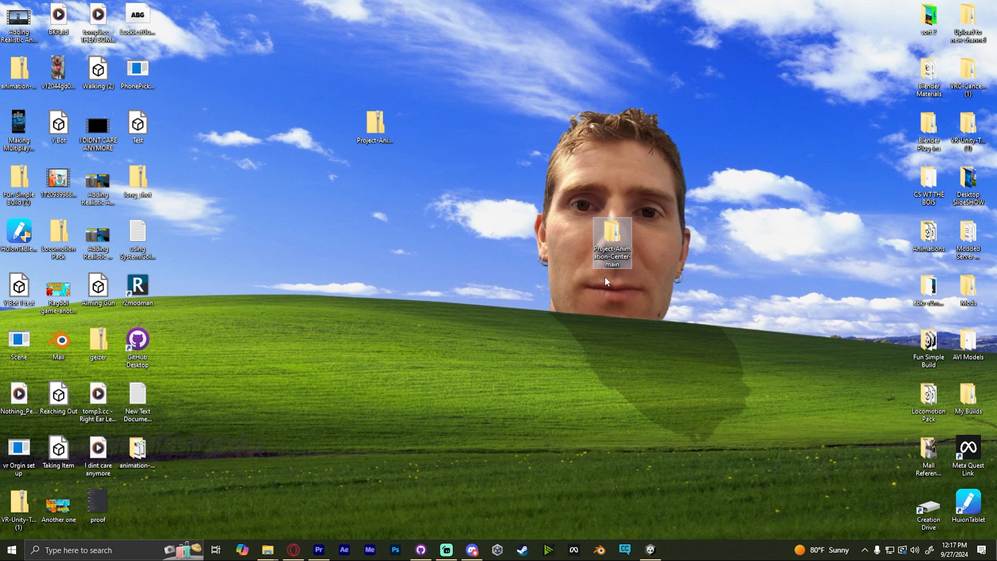
# - In Unity Hub, browse from disk to the Desktop's GIT Project-Animation-Center-main folder
pyautogui.click(492, 551)
pyautogui.click(663, 157)
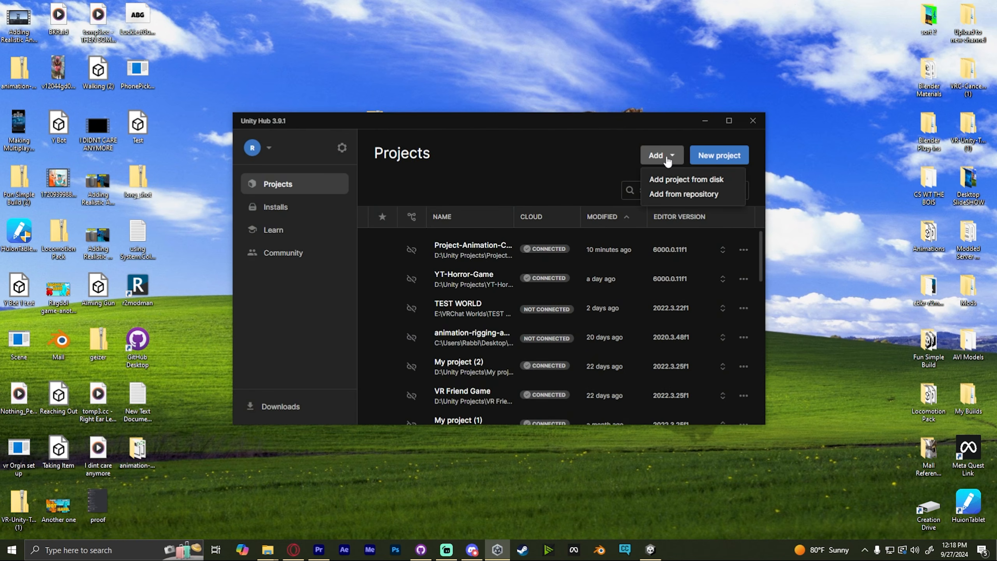
pyautogui.click(669, 175)
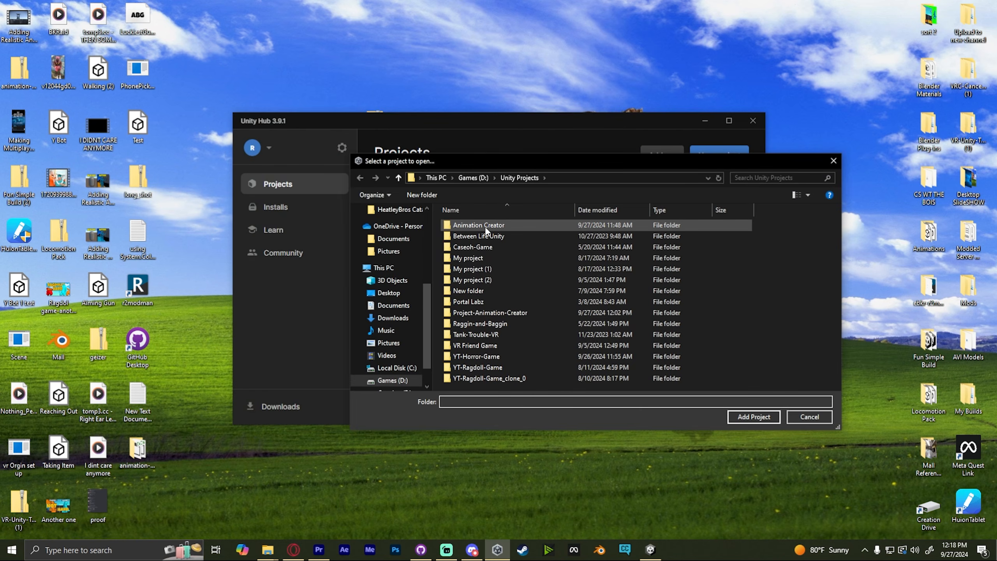
pyautogui.scroll(5, 389, 244)
pyautogui.click(388, 230)
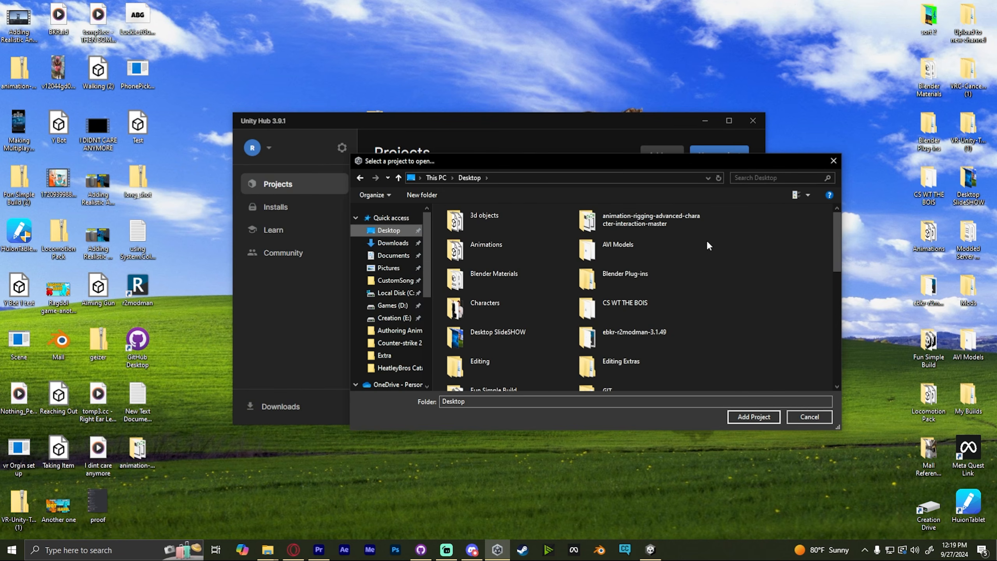
pyautogui.scroll(-3, 628, 271)
pyautogui.doubleClick(624, 230)
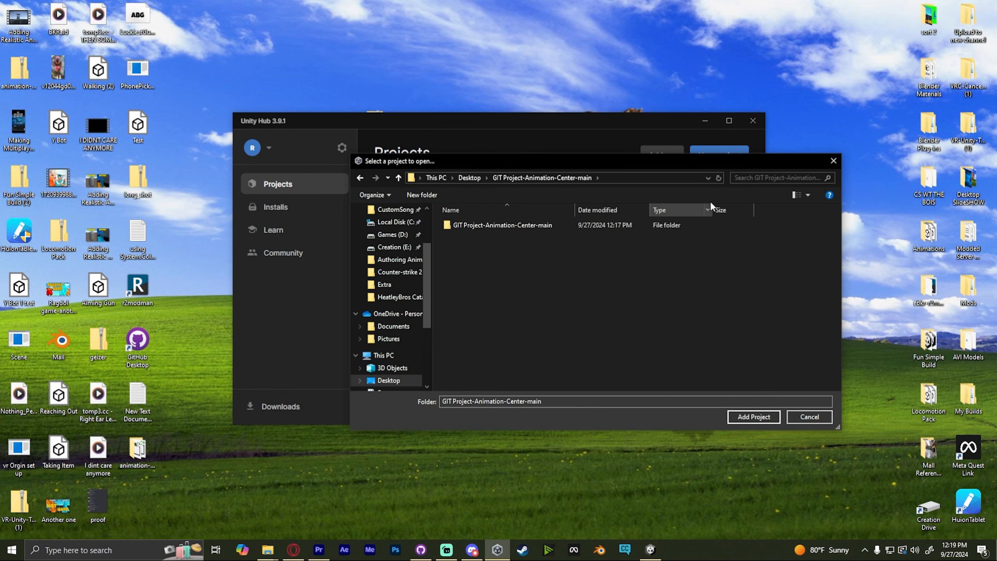
pyautogui.doubleClick(528, 226)
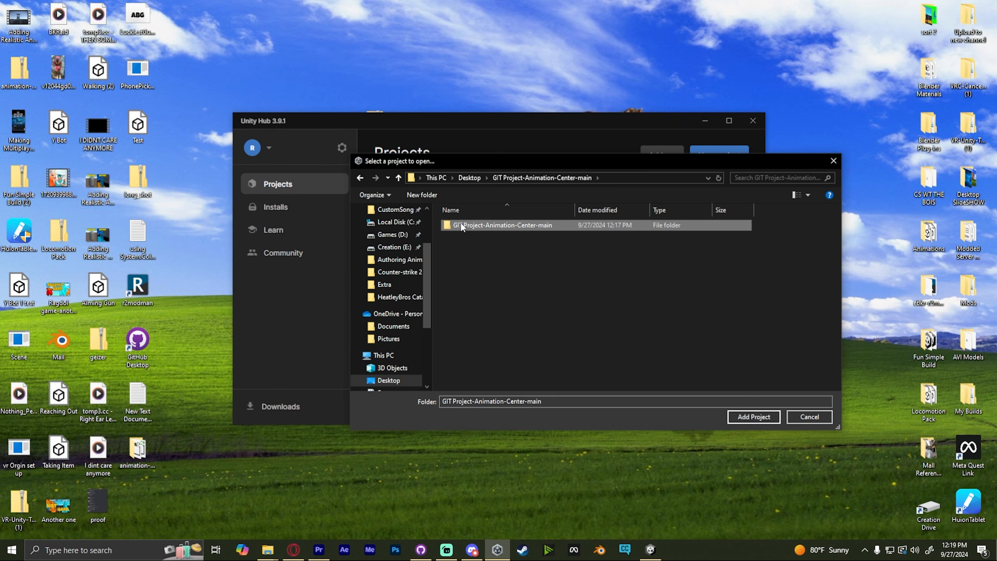
pyautogui.click(361, 177)
pyautogui.doubleClick(495, 226)
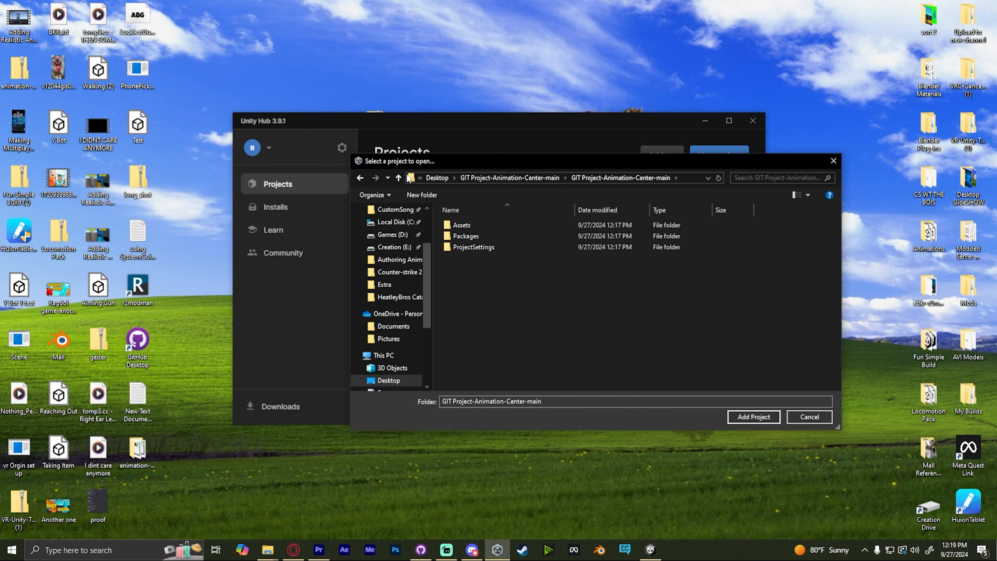
# - Add the GIT Project-Animation-Center-main folder as a Unity project
pyautogui.click(361, 178)
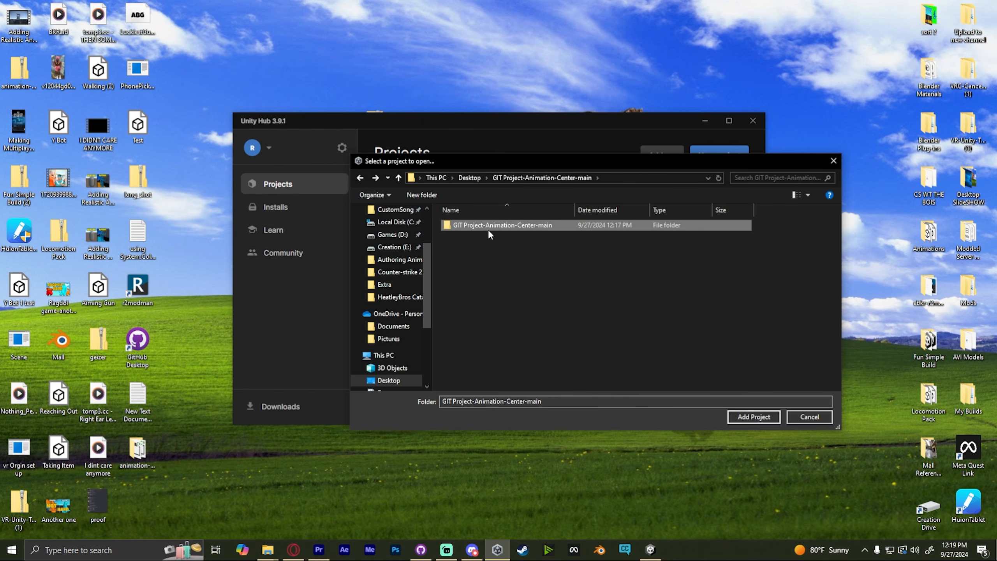
pyautogui.click(362, 177)
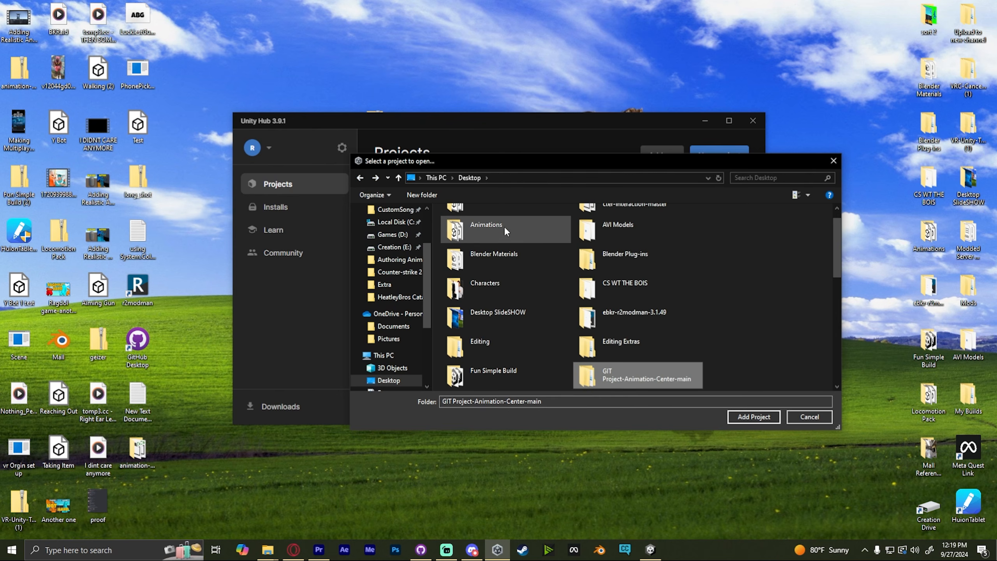
pyautogui.click(620, 373)
pyautogui.click(650, 384)
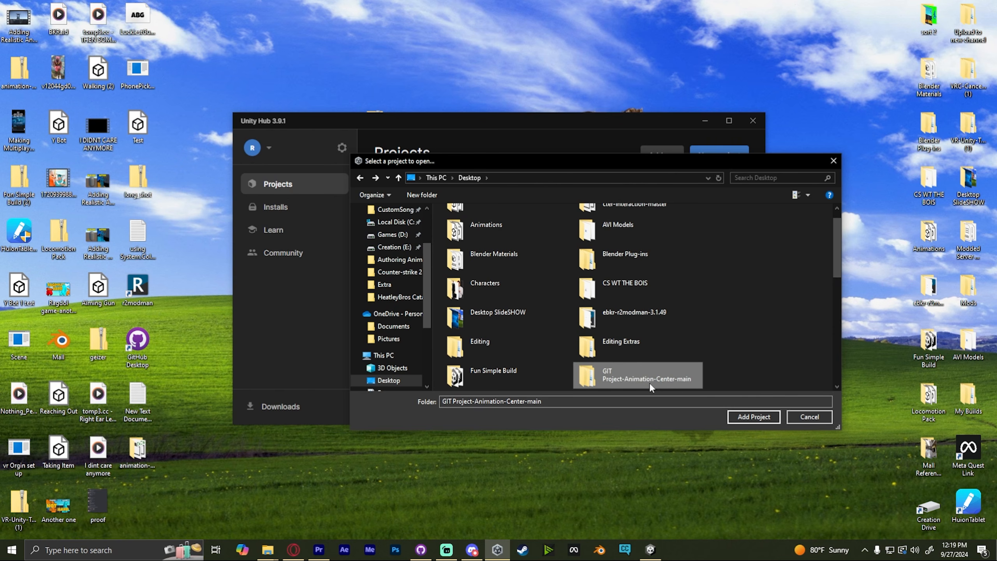
pyautogui.doubleClick(649, 383)
pyautogui.click(751, 417)
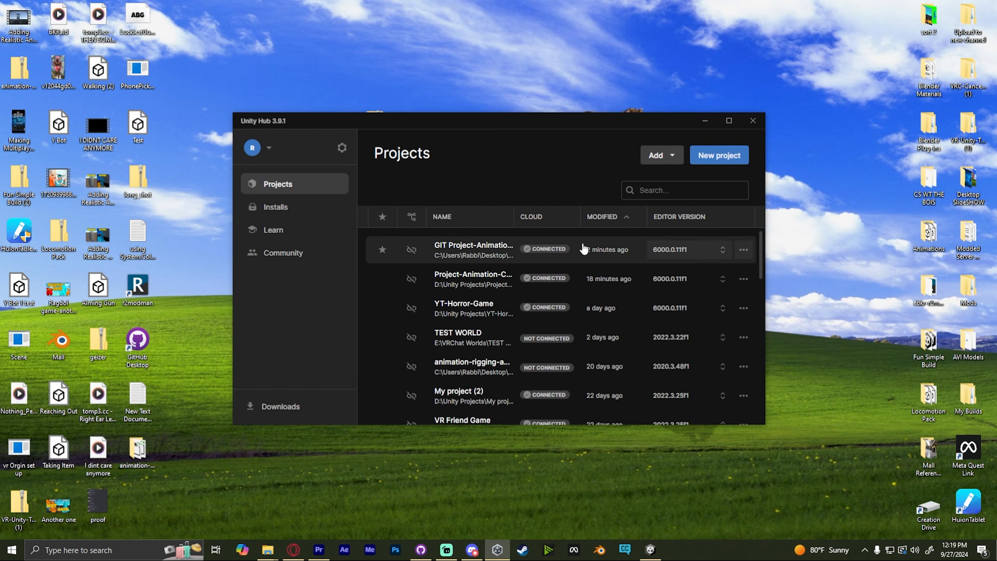
# - Open the GIT Project-Animation-Center-main project and browse its Animation Creator assets folder
pyautogui.click(481, 252)
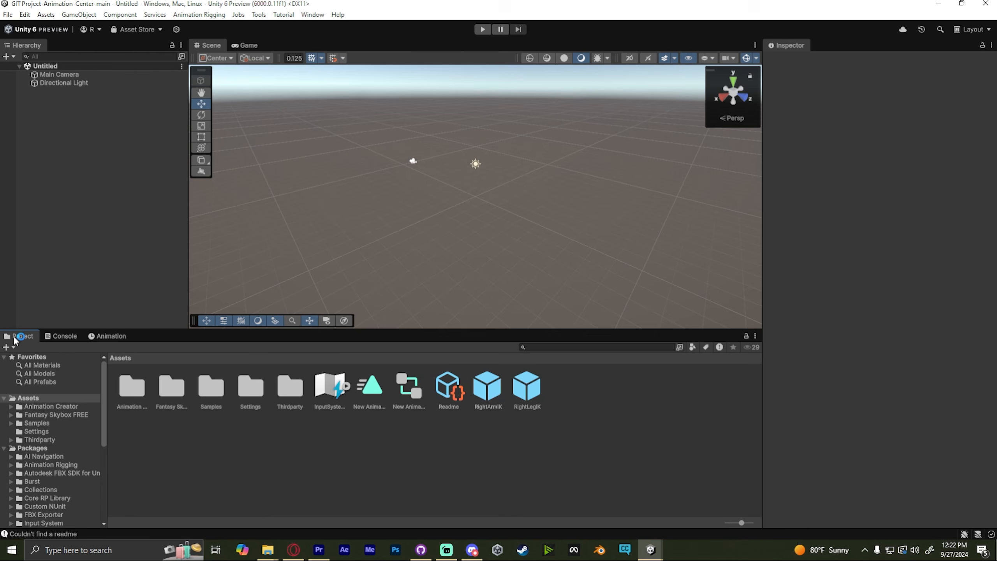
pyautogui.click(51, 407)
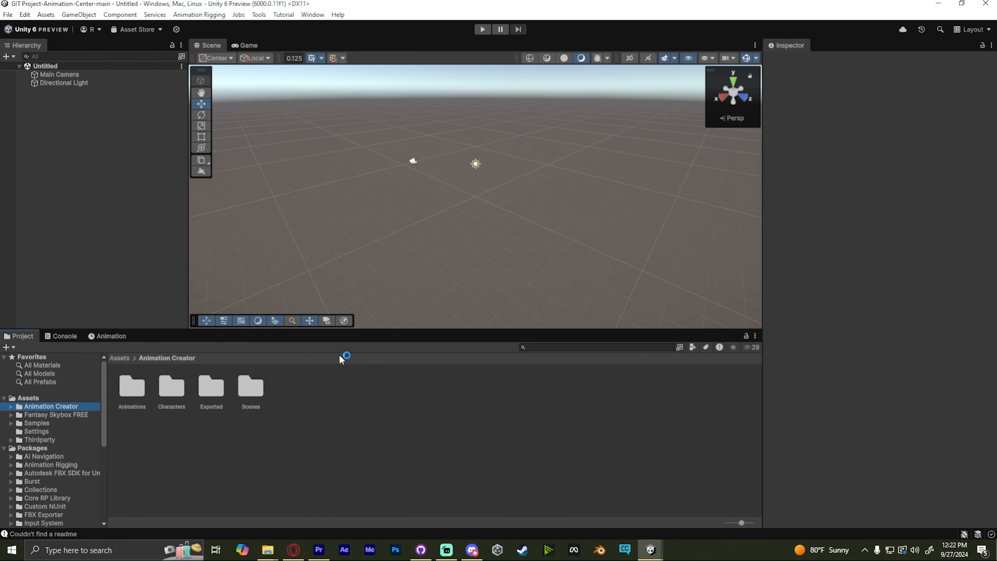
pyautogui.click(39, 400)
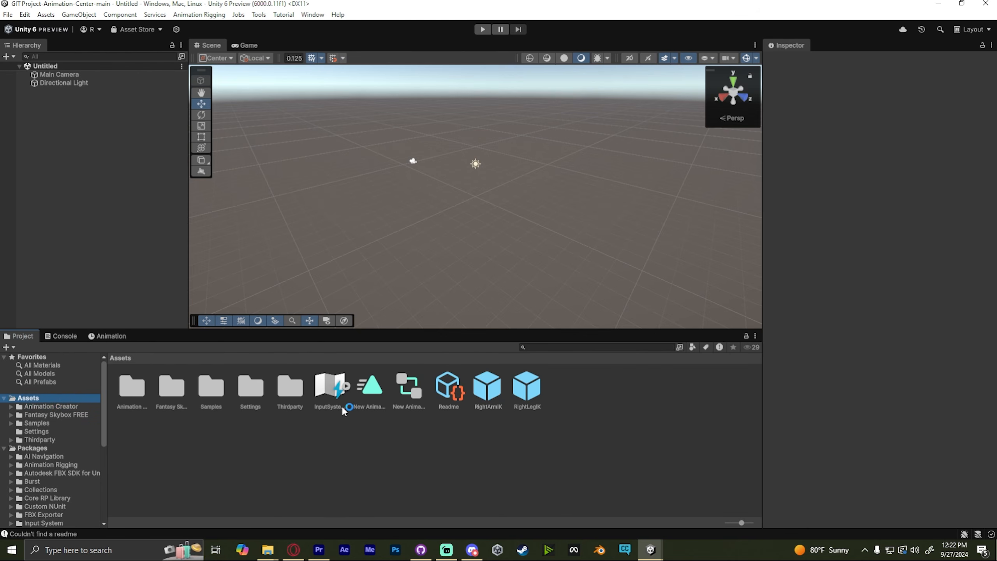
pyautogui.click(589, 436)
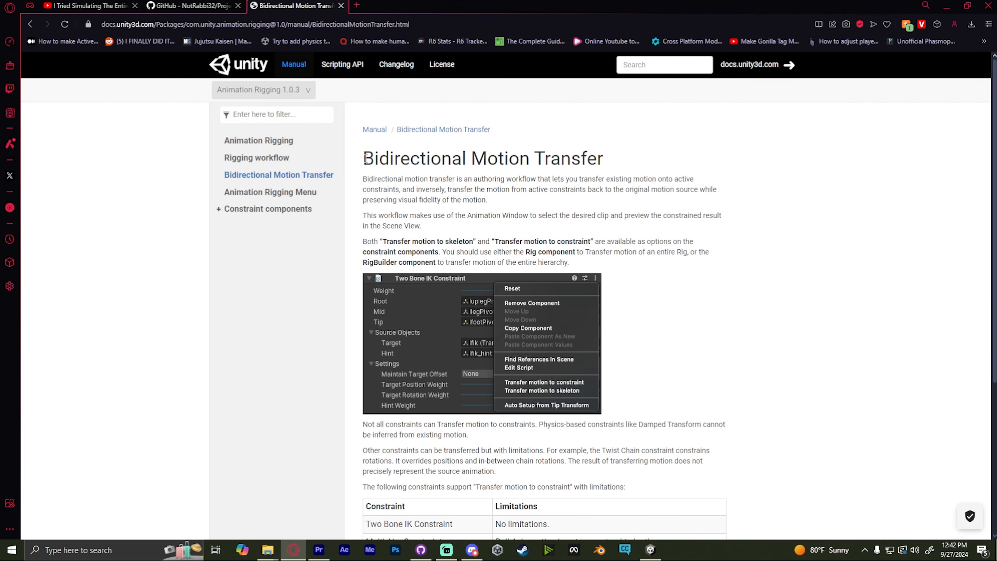
# - Read the Bidirectional Motion Transfer documentation, including the Transfer motion to skeleton and Transfer motion to constraint options
pyautogui.moveTo(363, 157); pyautogui.dragTo(609, 159)
pyautogui.scroll(-5, 553, 239)
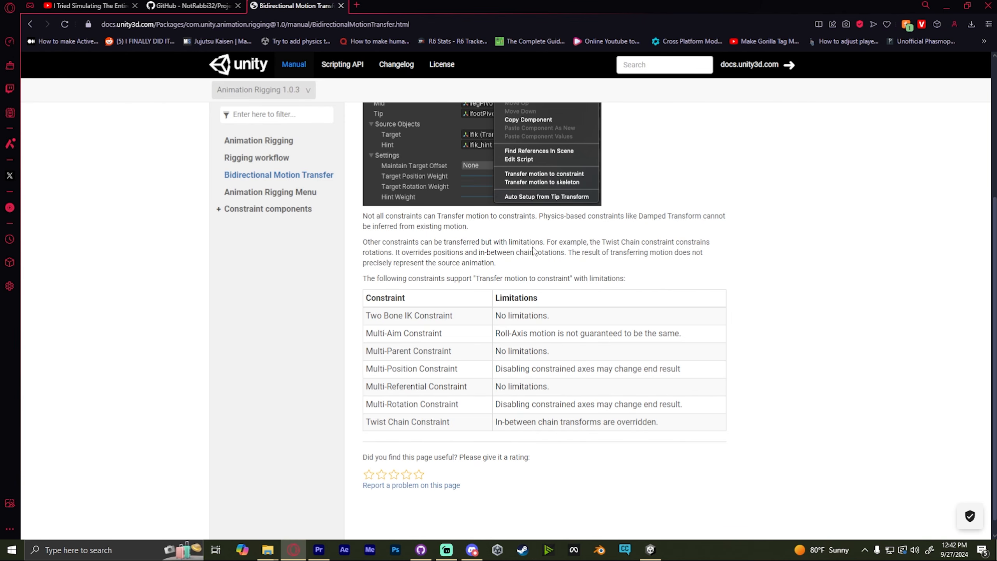
pyautogui.scroll(4, 537, 246)
pyautogui.moveTo(383, 189); pyautogui.dragTo(478, 187)
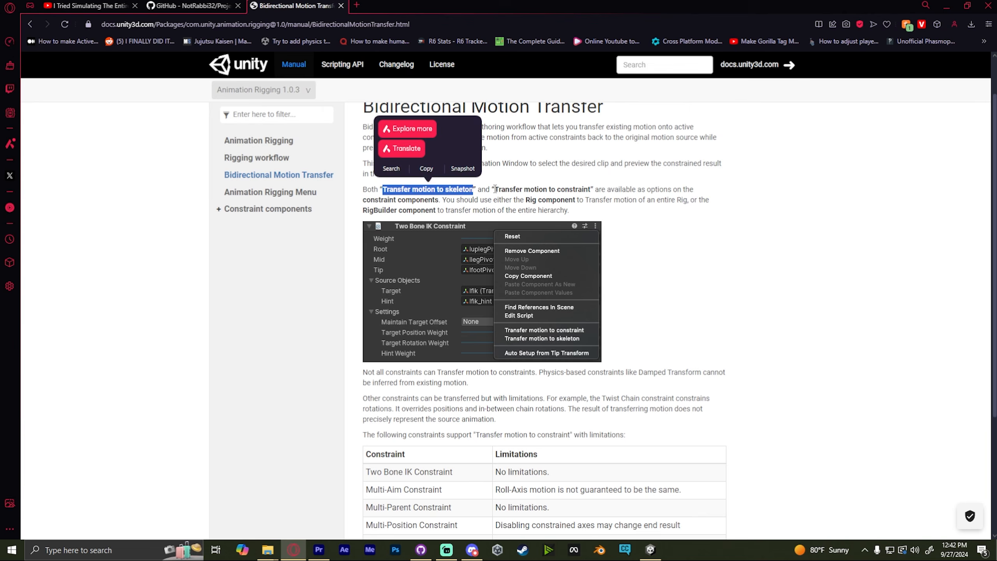
pyautogui.click(495, 189)
pyautogui.moveTo(495, 189); pyautogui.dragTo(592, 190)
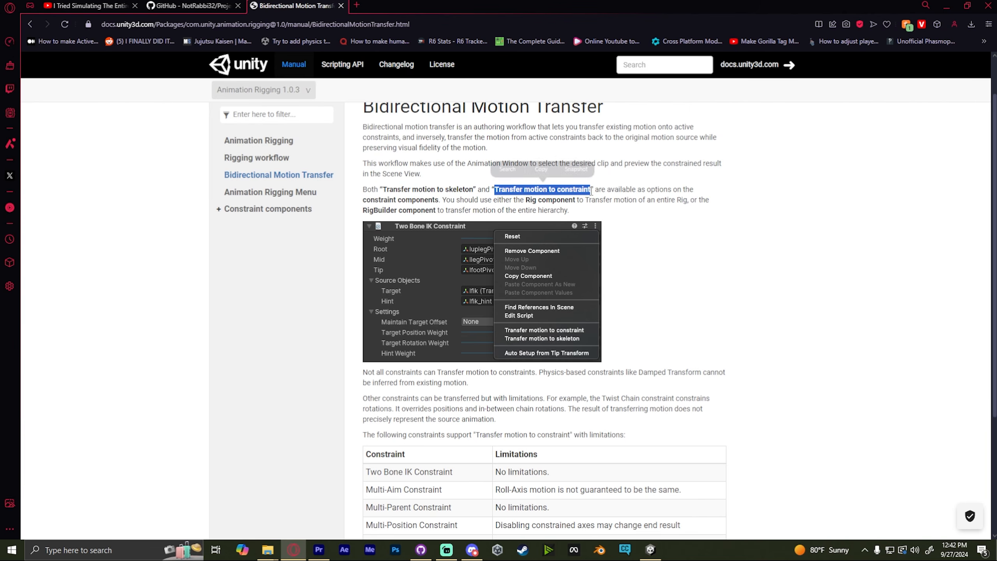
pyautogui.moveTo(474, 190); pyautogui.dragTo(383, 190)
pyautogui.click(389, 192)
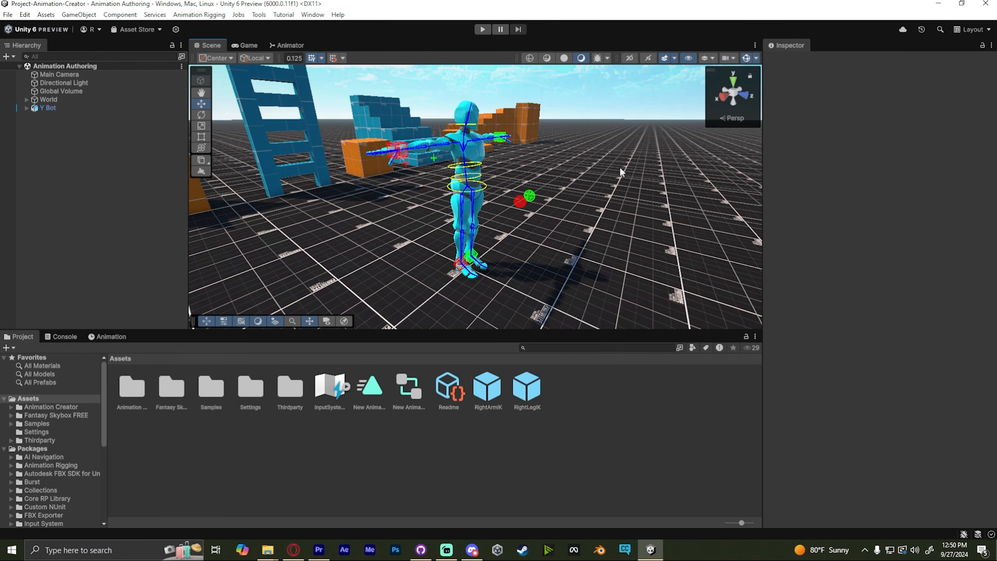
pyautogui.keyDown('alt'); pyautogui.moveTo(622, 173); pyautogui.dragTo(588, 161); pyautogui.keyUp('alt')
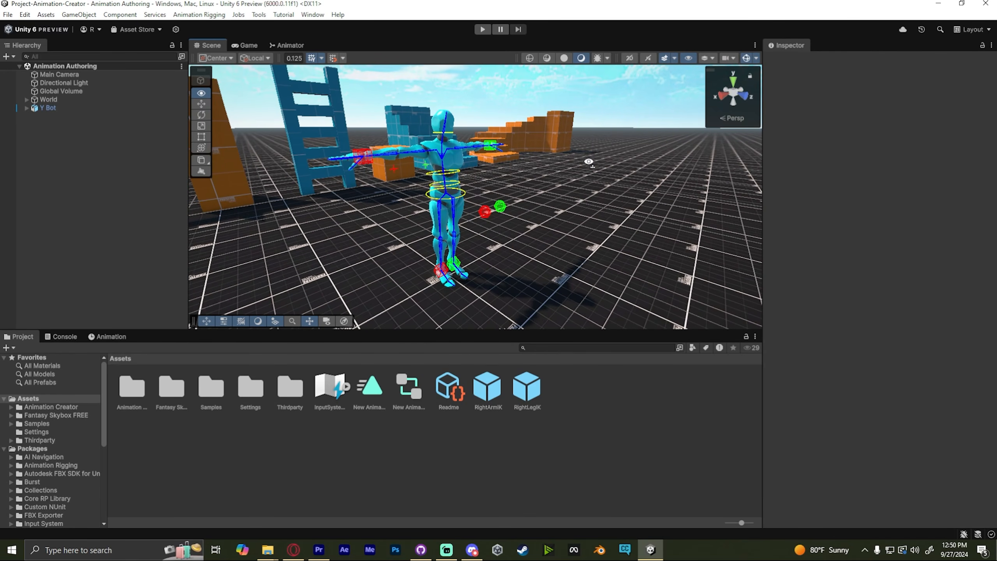
pyautogui.press('a')
pyautogui.moveTo(589, 162); pyautogui.dragTo(600, 154, button='right')
pyautogui.press('w')
pyautogui.press('s')
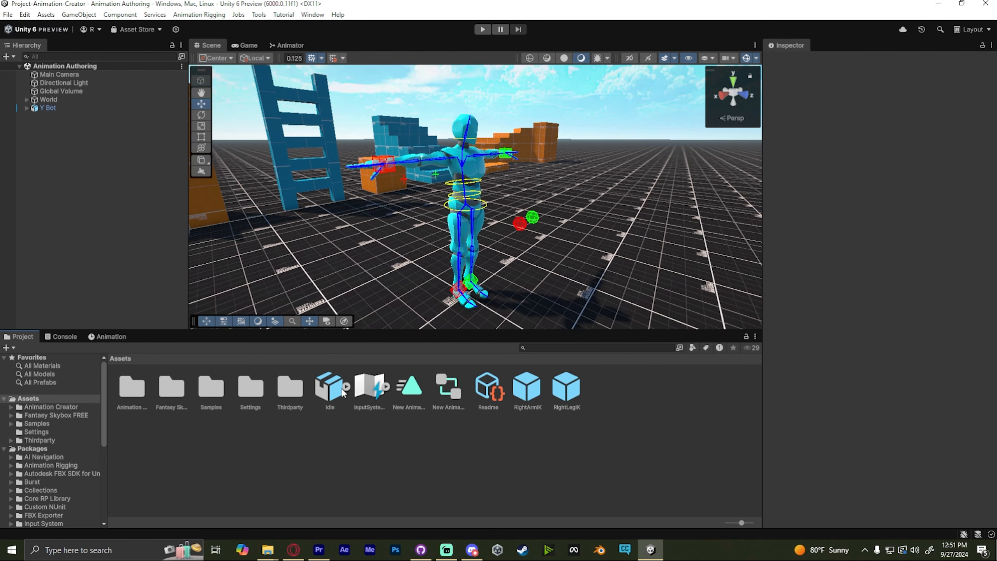
# - Open the idle FBX's import settings and enable Loop Time on its animation clip
pyautogui.click(343, 393)
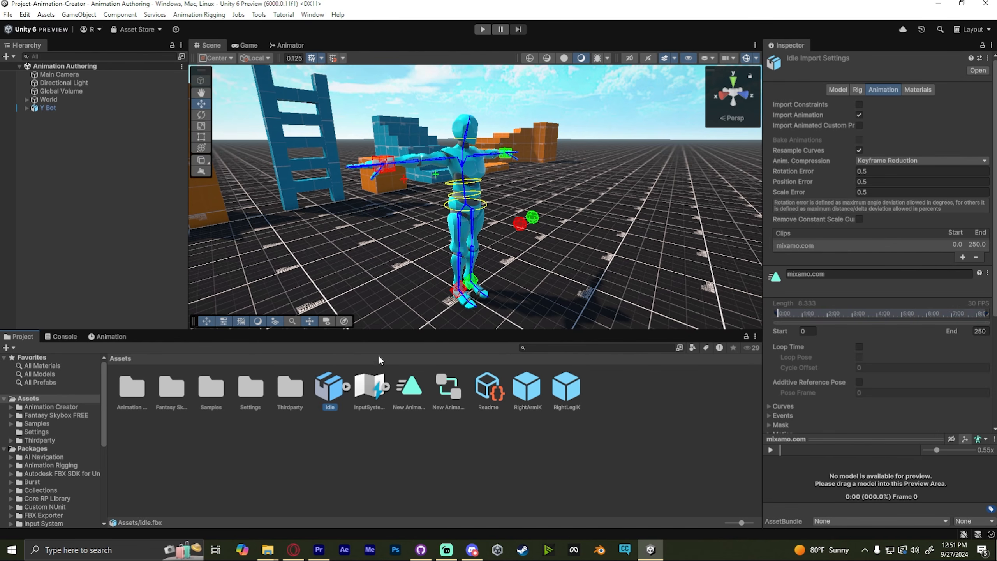
pyautogui.click(335, 416)
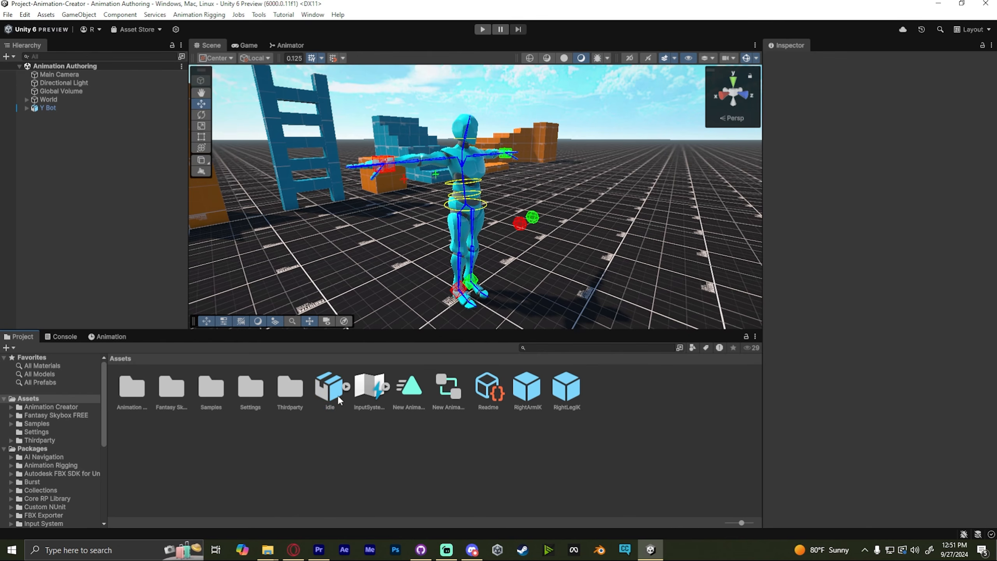
pyautogui.click(337, 395)
pyautogui.click(861, 91)
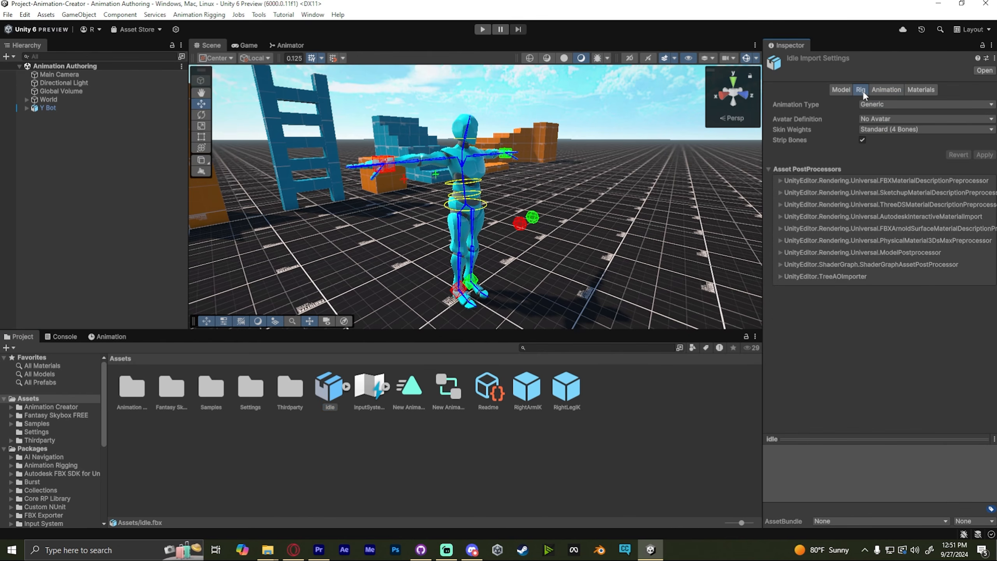
pyautogui.click(885, 89)
pyautogui.click(783, 347)
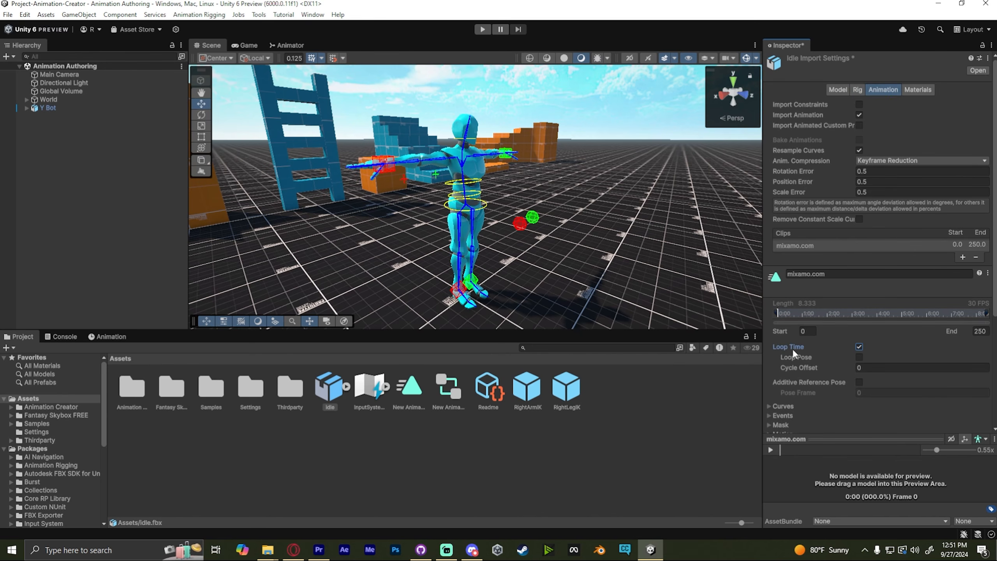
# - Rename the idle clip to Idle Test and apply the import settings
pyautogui.click(789, 274)
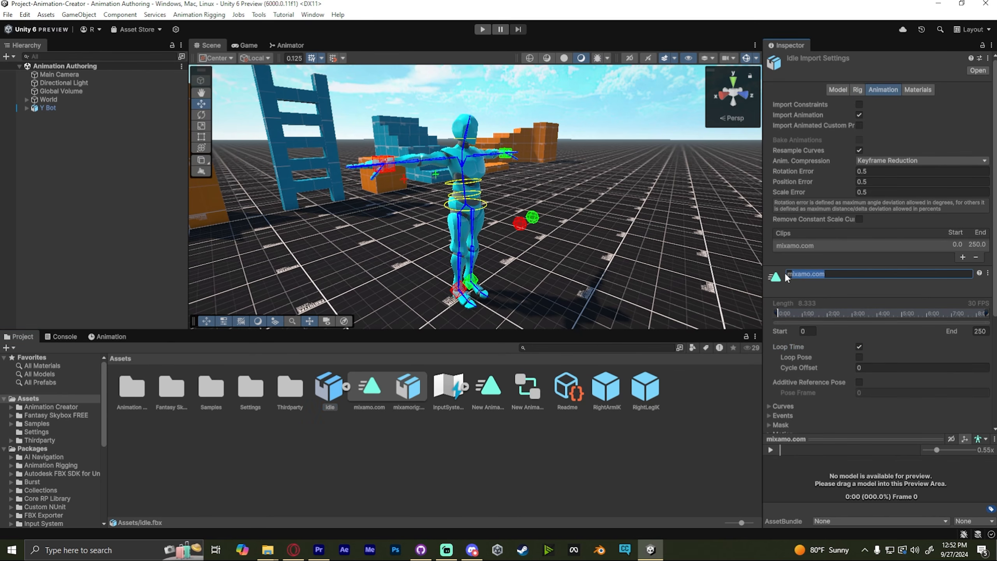
pyautogui.write('Idle Tes')
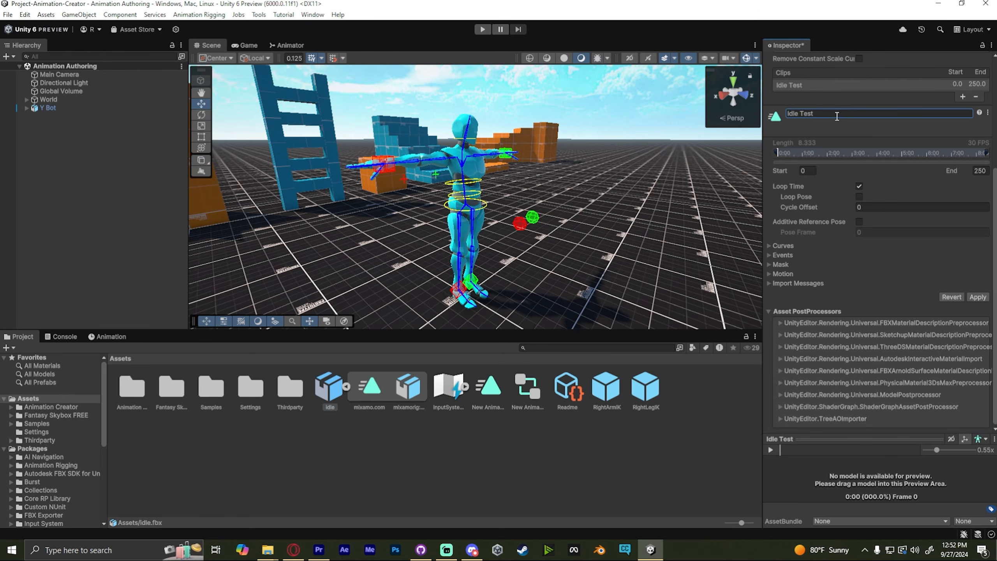
pyautogui.click(837, 113)
pyautogui.press('Return')
pyautogui.click(983, 297)
# - Duplicate the Idle Test clip as a standalone animation asset and delete the idle FBX file
pyautogui.click(363, 390)
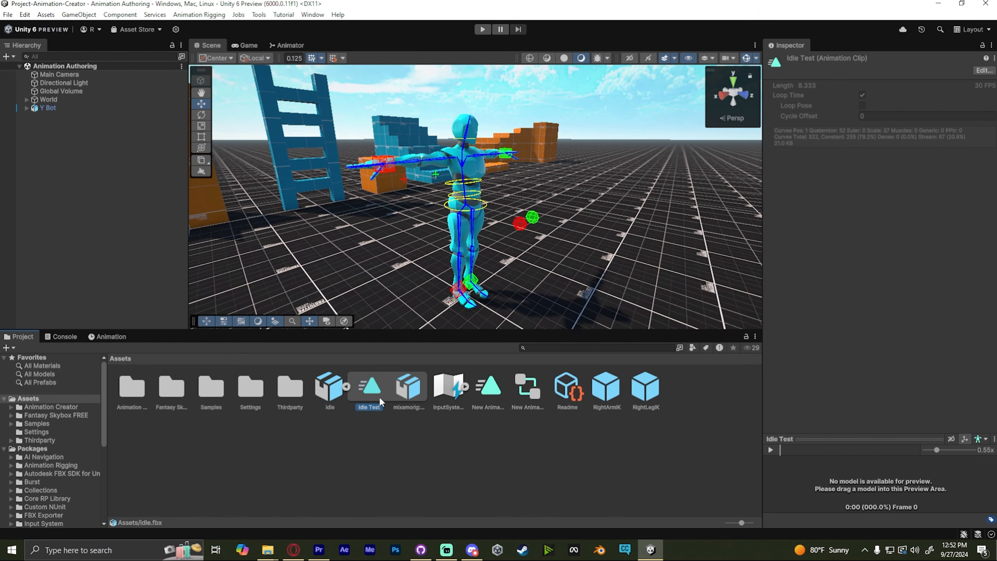
pyautogui.hotkey('ctrl', 'd')
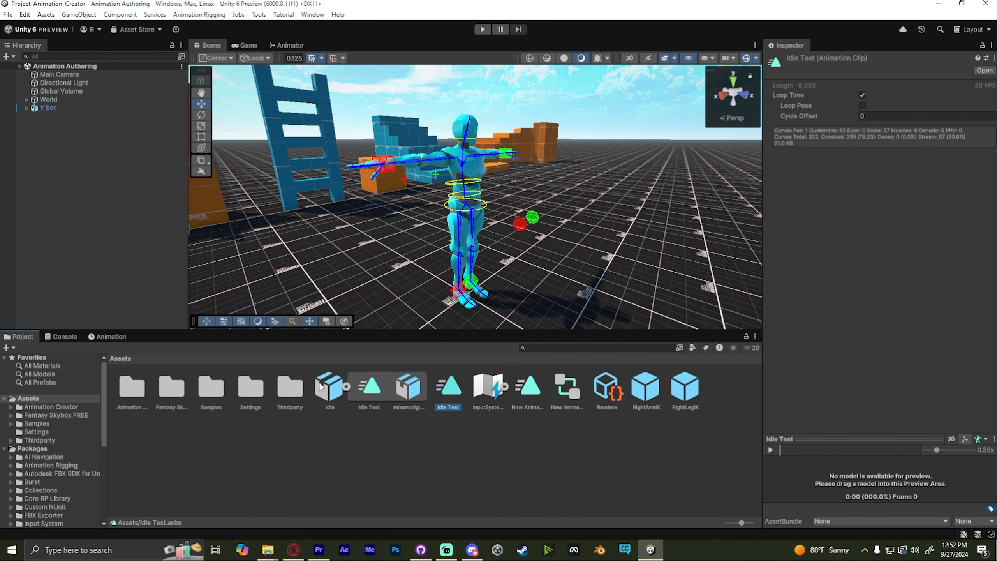
pyautogui.click(346, 386)
pyautogui.click(329, 389)
pyautogui.rightClick(329, 389)
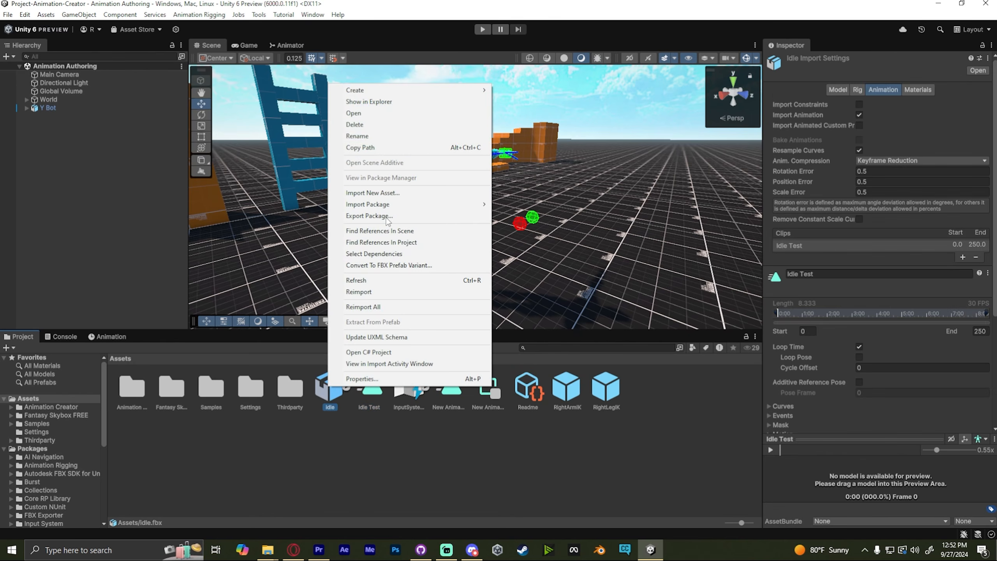
pyautogui.click(362, 122)
pyautogui.click(528, 294)
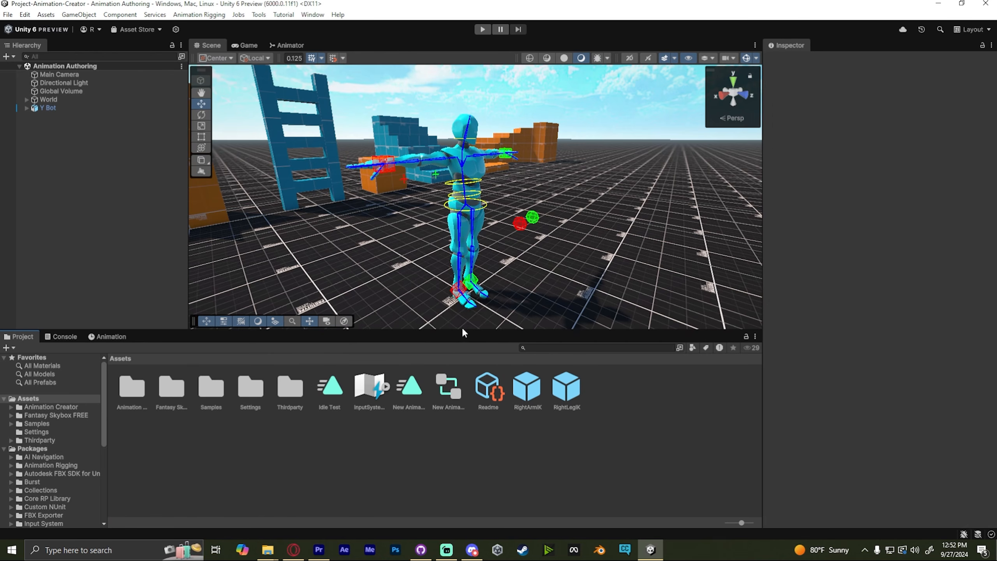
# - Open the New Animator Controller and replace its New Animation state with an Idle Test state
pyautogui.click(586, 362)
pyautogui.doubleClick(450, 383)
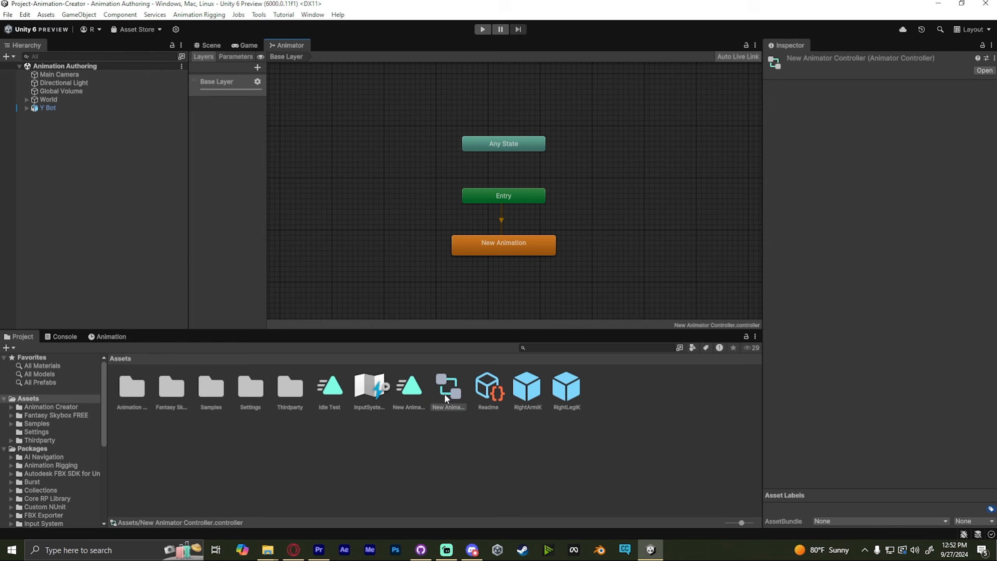
pyautogui.click(534, 246)
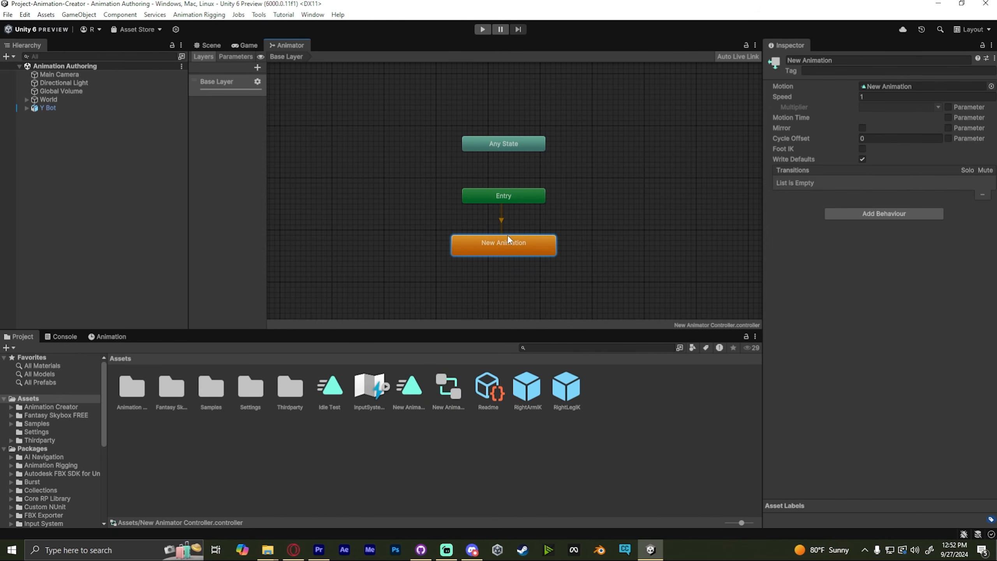
pyautogui.moveTo(333, 383); pyautogui.dragTo(881, 87)
pyautogui.click(495, 252)
pyautogui.rightClick(497, 241)
pyautogui.click(518, 297)
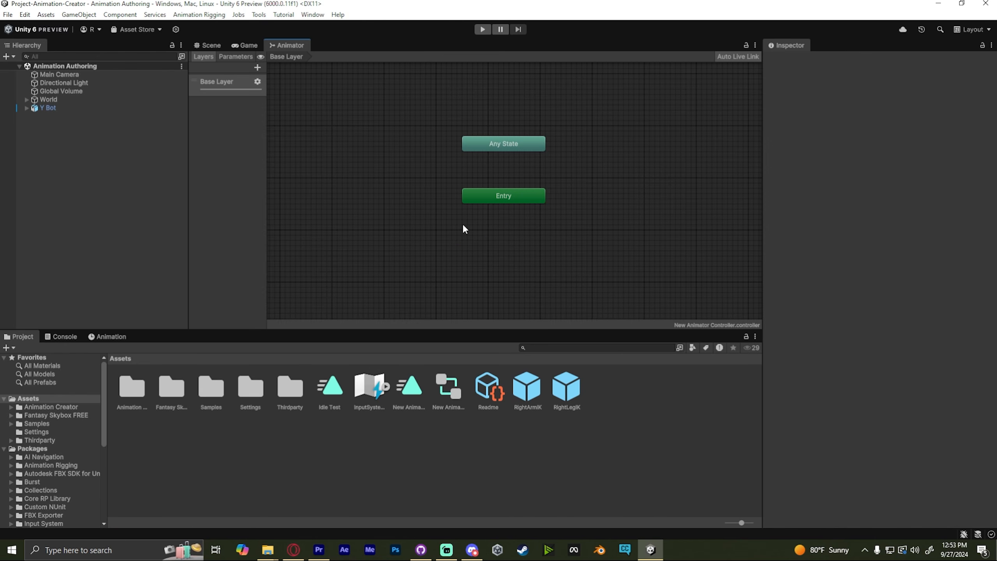
pyautogui.moveTo(334, 386); pyautogui.dragTo(518, 253)
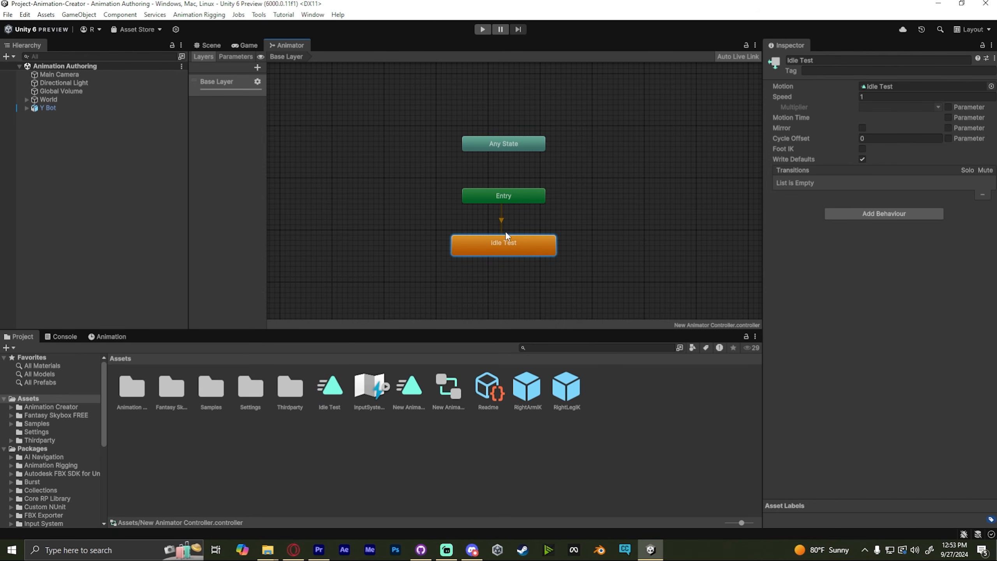
# - Enter Play mode in the Scene view to preview Y Bot's idle animation, then stop playing
pyautogui.click(605, 227)
pyautogui.click(207, 45)
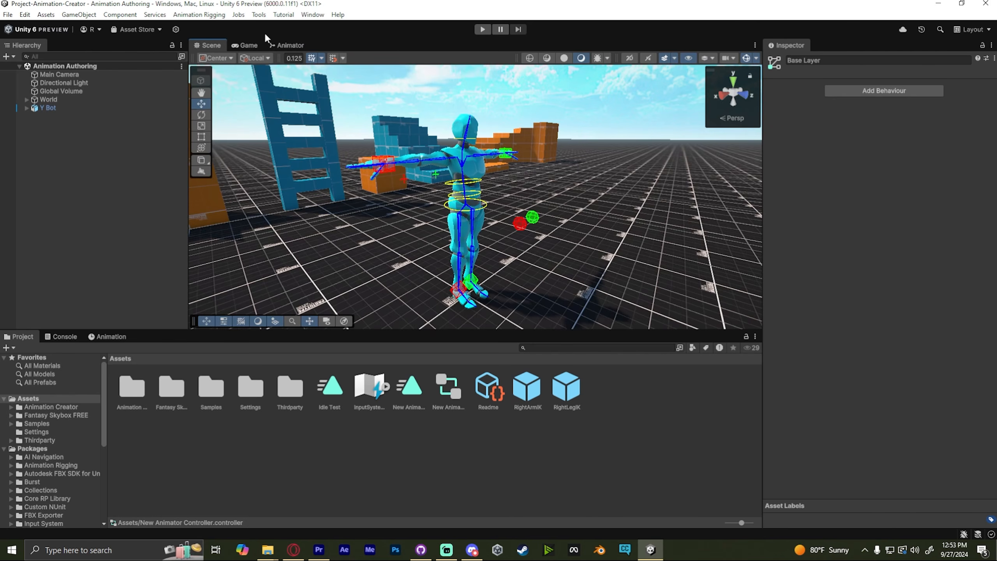
pyautogui.click(485, 30)
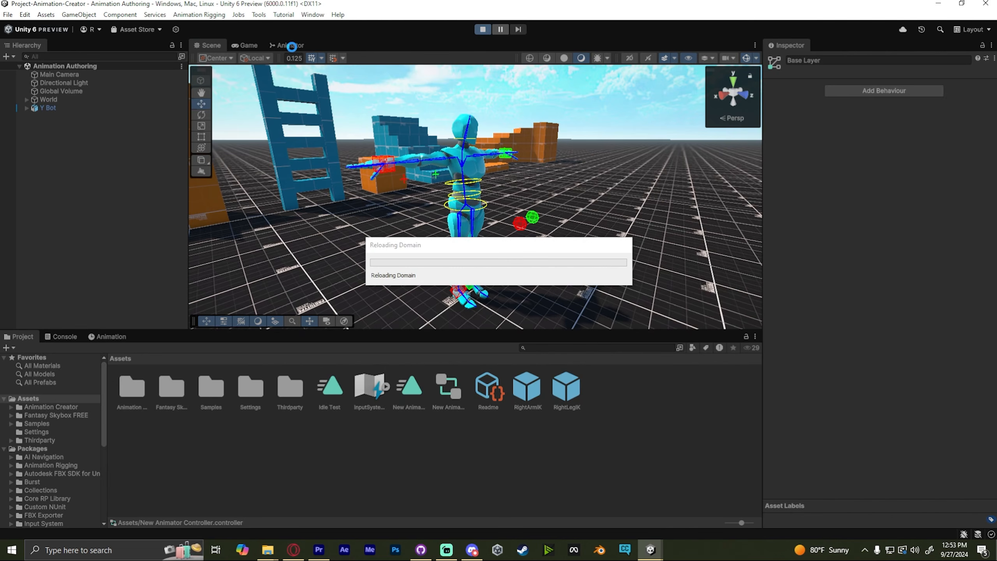
pyautogui.press('w')
pyautogui.moveTo(549, 122); pyautogui.dragTo(631, 184, button='right')
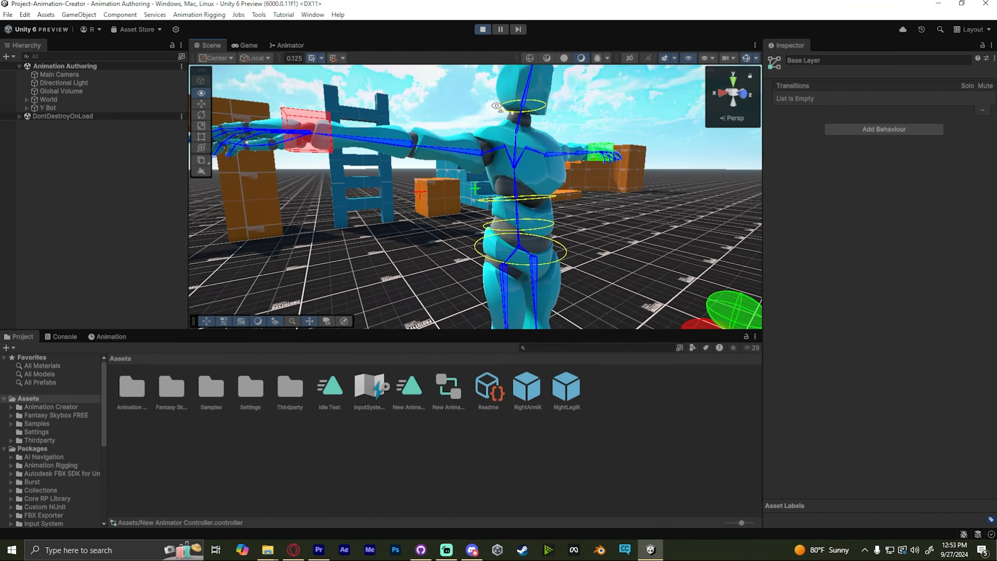
pyautogui.press('s')
pyautogui.press('w')
pyautogui.press('s')
pyautogui.press('a')
pyautogui.press('w')
pyautogui.moveTo(511, 195); pyautogui.dragTo(546, 121, button='right')
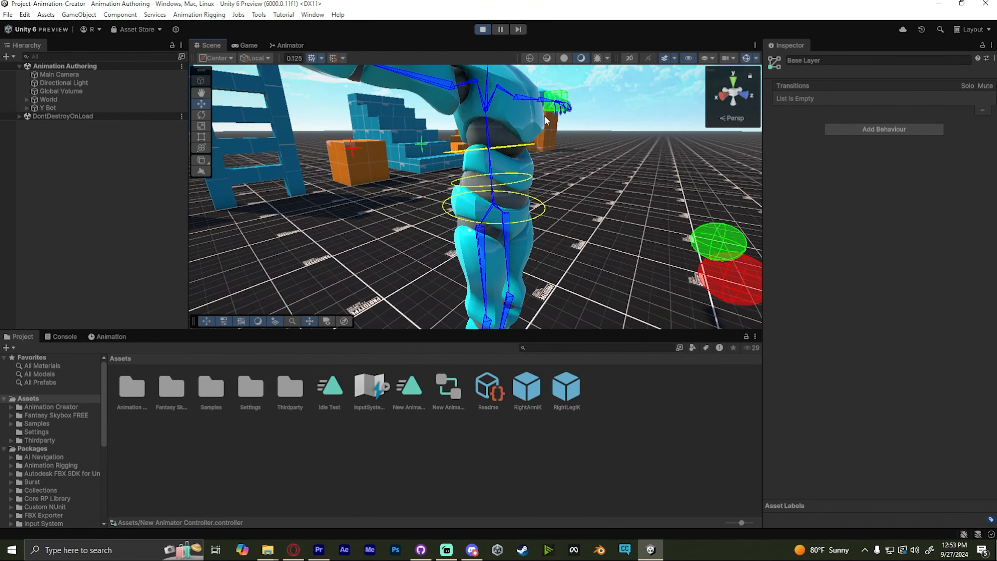
pyautogui.click(483, 29)
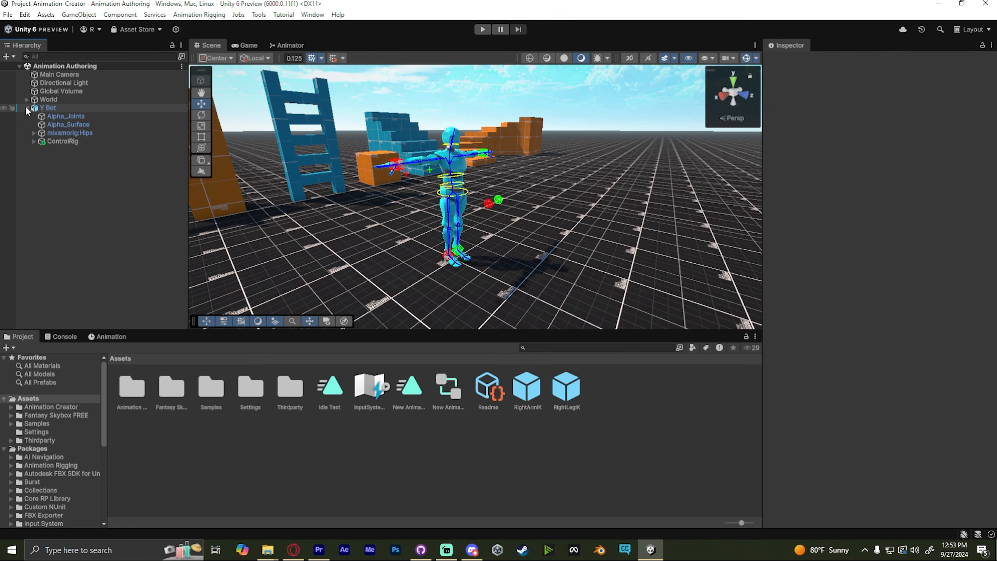
# - Select Y Bot and scrub through the Idle Test clip in the Animation window
pyautogui.click(57, 110)
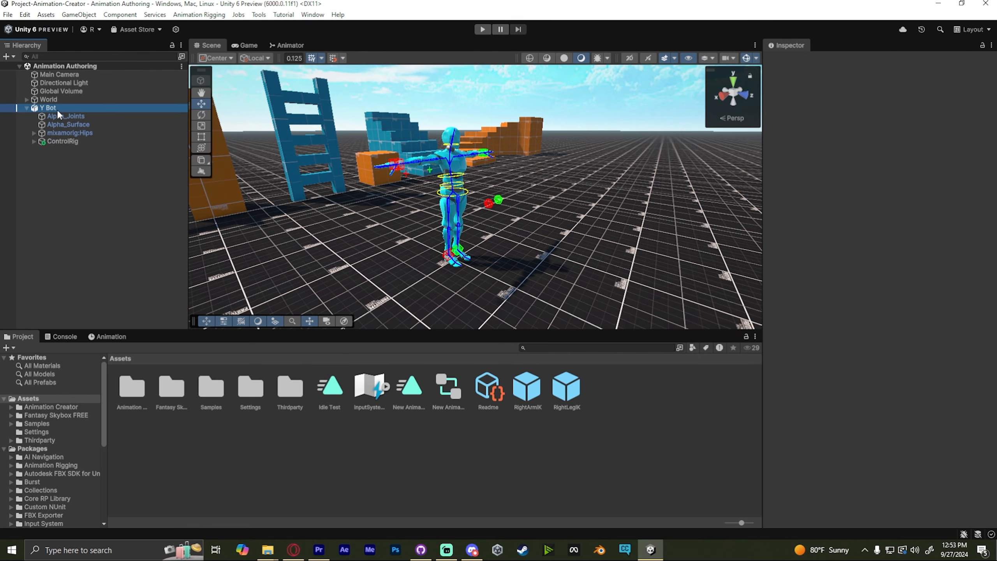
pyautogui.click(110, 336)
pyautogui.moveTo(355, 185); pyautogui.dragTo(347, 175, button='right')
pyautogui.press('w')
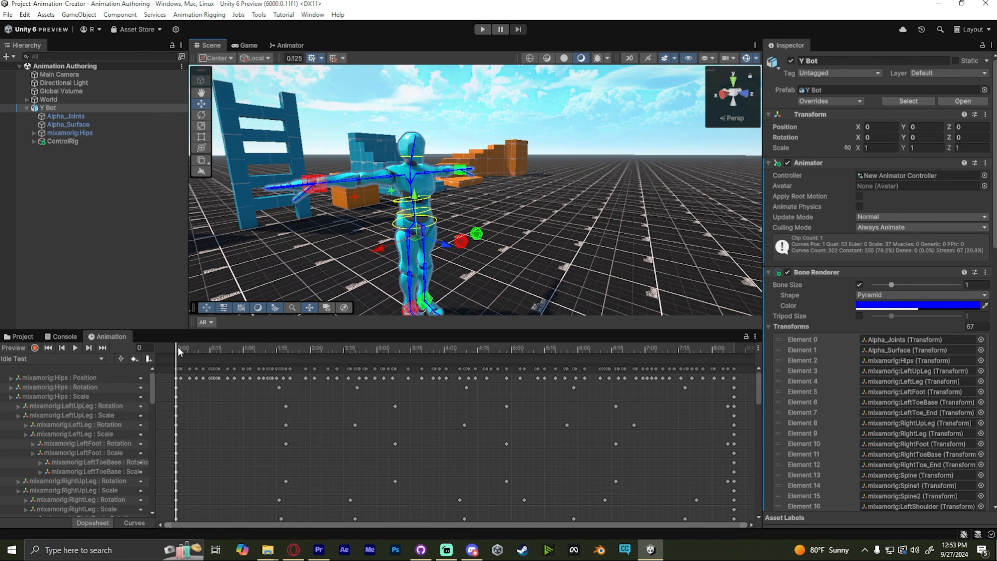
pyautogui.moveTo(178, 345); pyautogui.dragTo(486, 326)
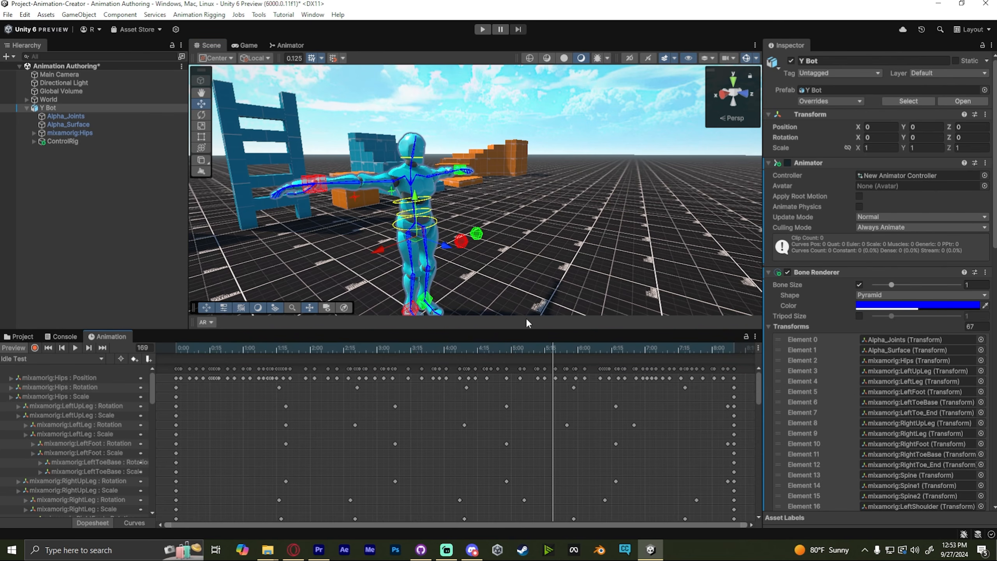
pyautogui.moveTo(245, 348); pyautogui.dragTo(170, 345)
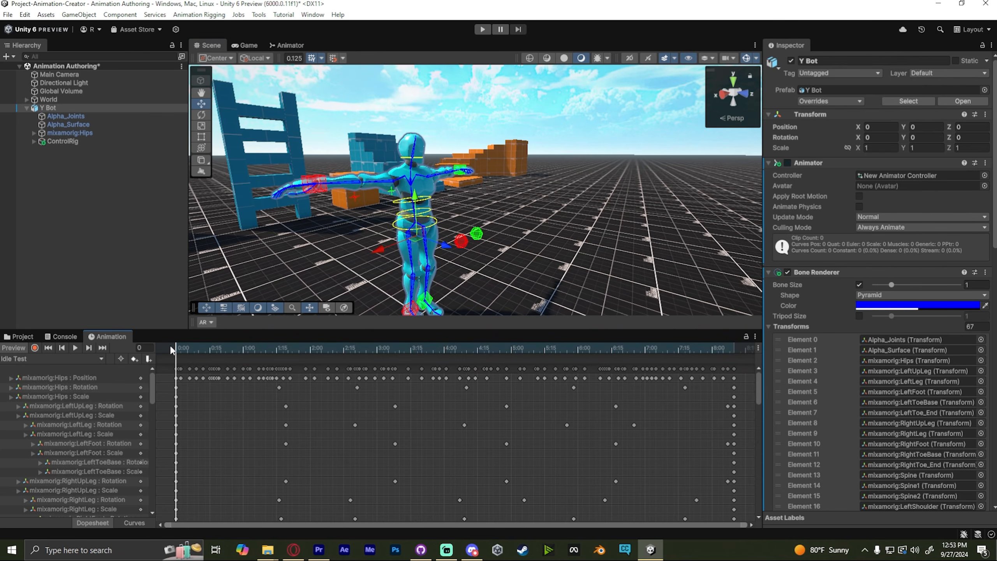
# - Transfer the Idle Test motion to the ControlRig's constraints
pyautogui.click(57, 140)
pyautogui.click(992, 136)
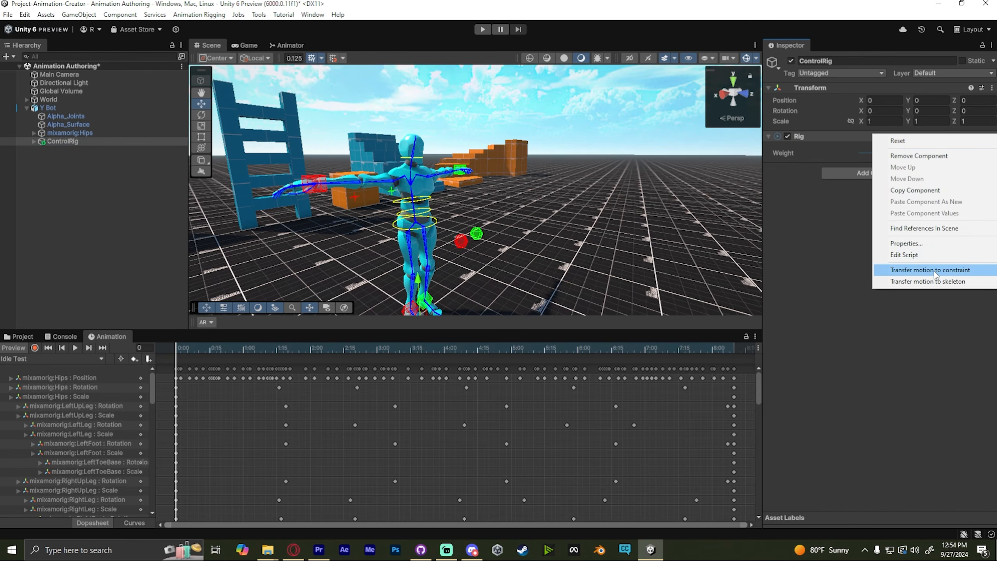
pyautogui.click(944, 270)
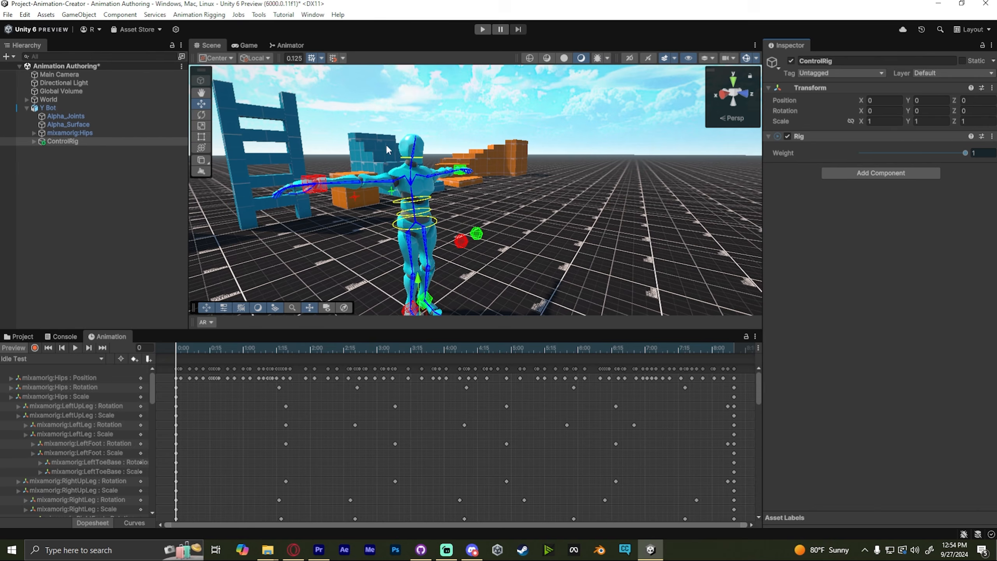
# - Select Y Bot and play the constraint-driven Idle Test clip in the Animation window preview
pyautogui.moveTo(487, 183); pyautogui.dragTo(496, 161, button='right')
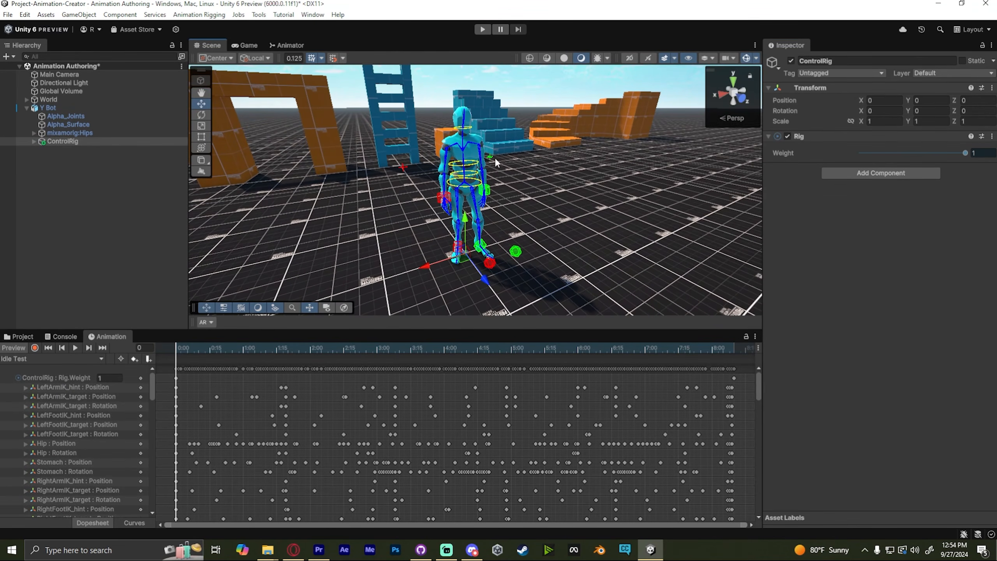
pyautogui.moveTo(546, 193)
pyautogui.mouseDown(button='right')
pyautogui.moveTo(556, 185)
pyautogui.moveTo(547, 177)
pyautogui.mouseUp(button='right')
pyautogui.click(72, 110)
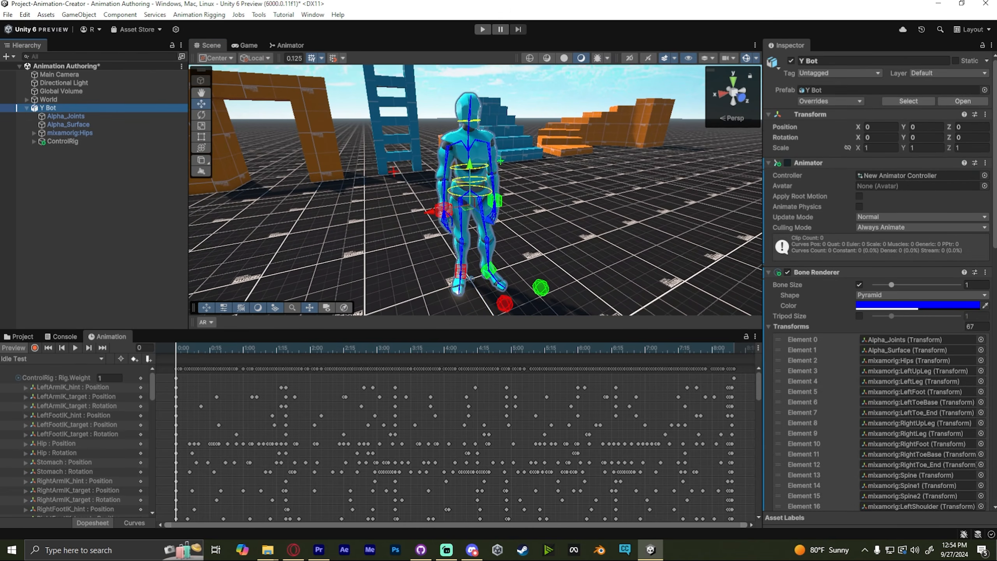
pyautogui.click(75, 348)
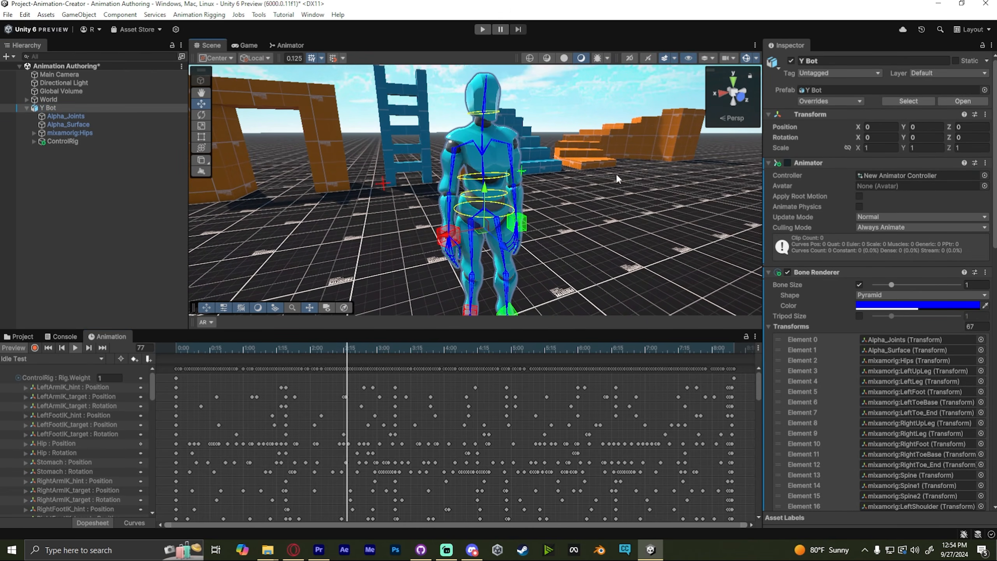
pyautogui.moveTo(562, 172); pyautogui.dragTo(530, 173, button='right')
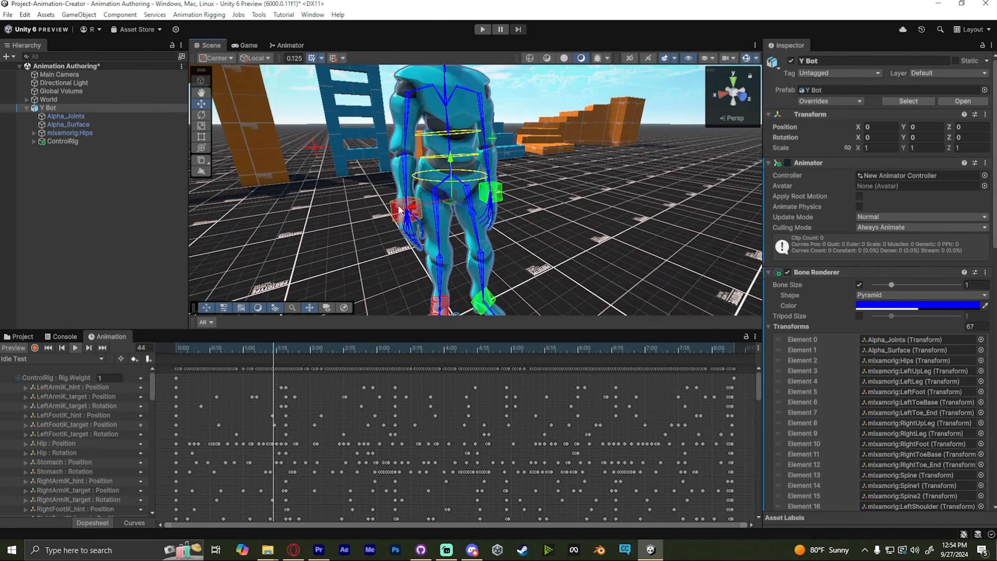
# - Try moving the right arm IK target during the preview and enlarge the Animation window
pyautogui.click(399, 207)
pyautogui.moveTo(401, 213); pyautogui.dragTo(305, 150)
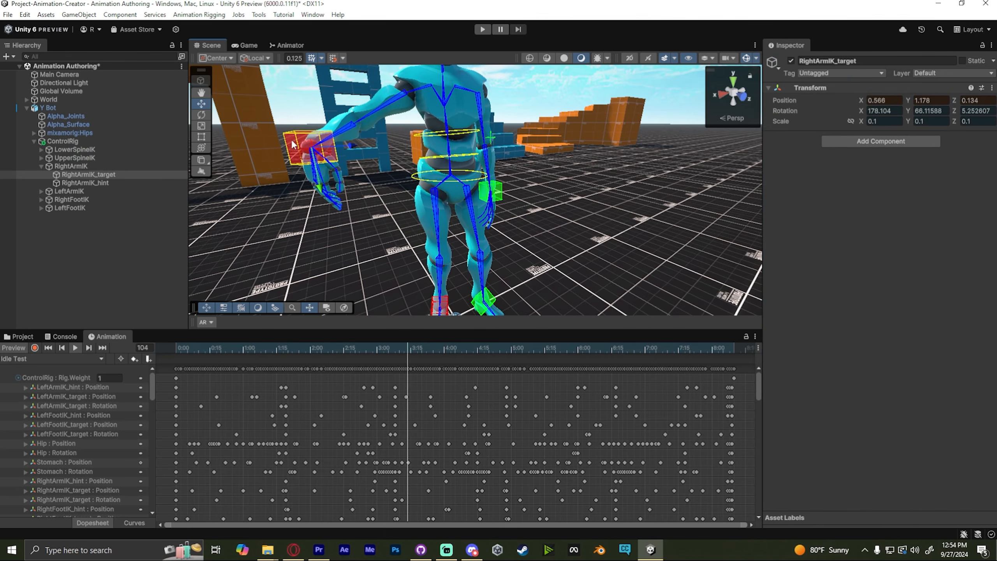
pyautogui.moveTo(572, 167); pyautogui.dragTo(525, 170, button='right')
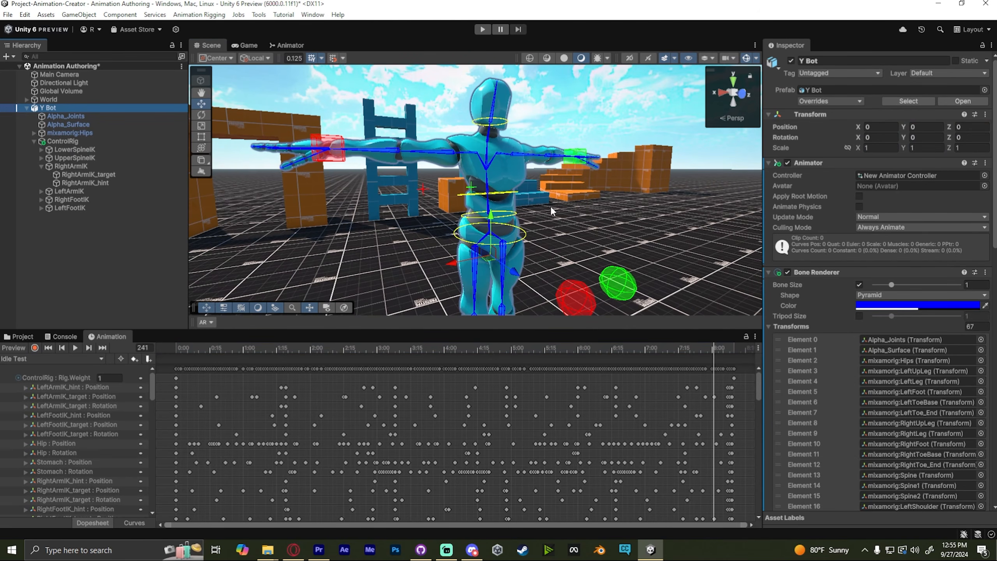
pyautogui.moveTo(317, 330); pyautogui.dragTo(336, 303)
pyautogui.click(65, 247)
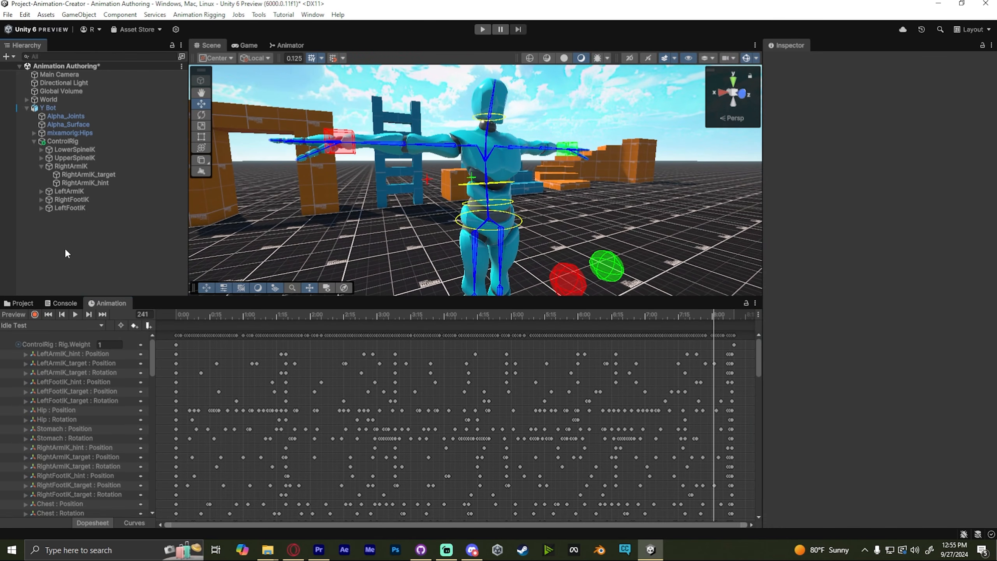
# - Turn on recording mode, move to frame 61, and select the ControlRig Rig.Weight track
pyautogui.click(17, 315)
pyautogui.click(35, 314)
pyautogui.moveTo(387, 317); pyautogui.dragTo(313, 314)
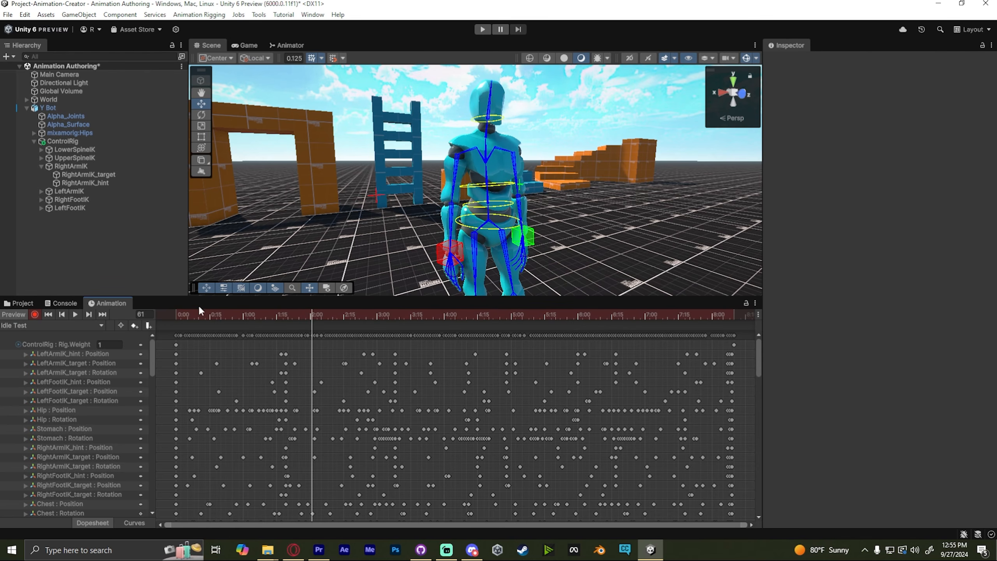
pyautogui.click(68, 344)
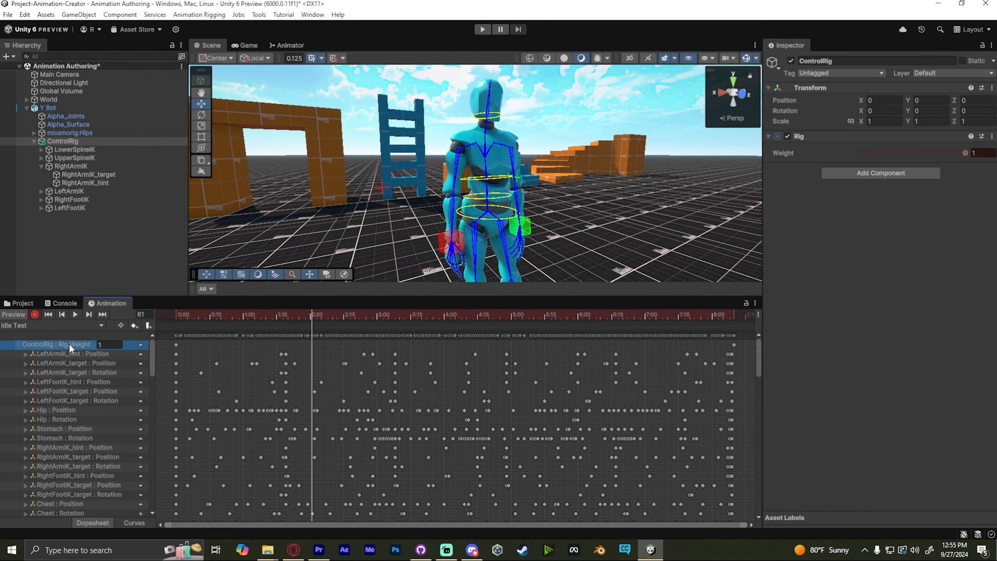
# - Select the right arm IK target and delete its position and rotation keys from about frame 28 to frame 100
pyautogui.moveTo(151, 350); pyautogui.dragTo(153, 373)
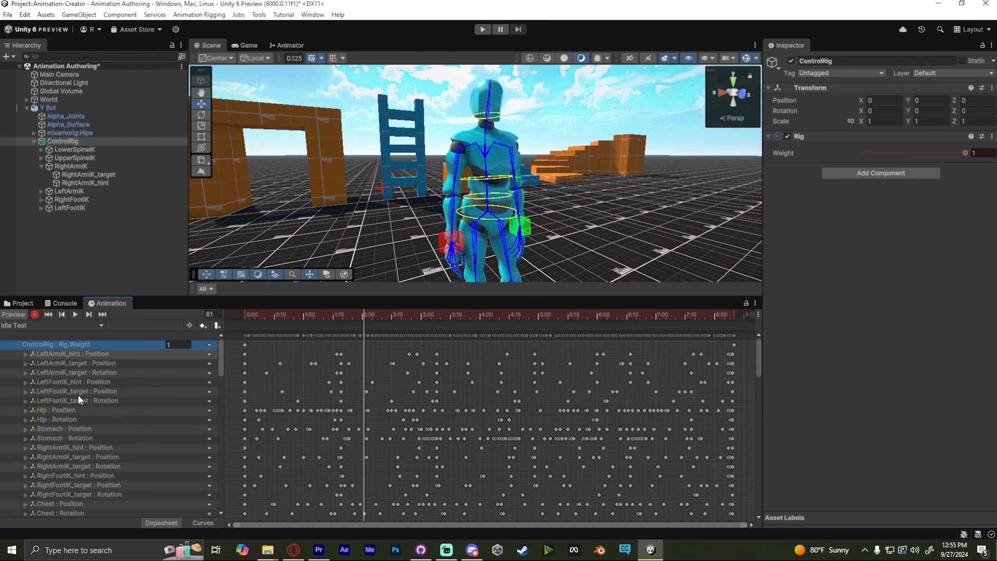
pyautogui.scroll(-3, 79, 396)
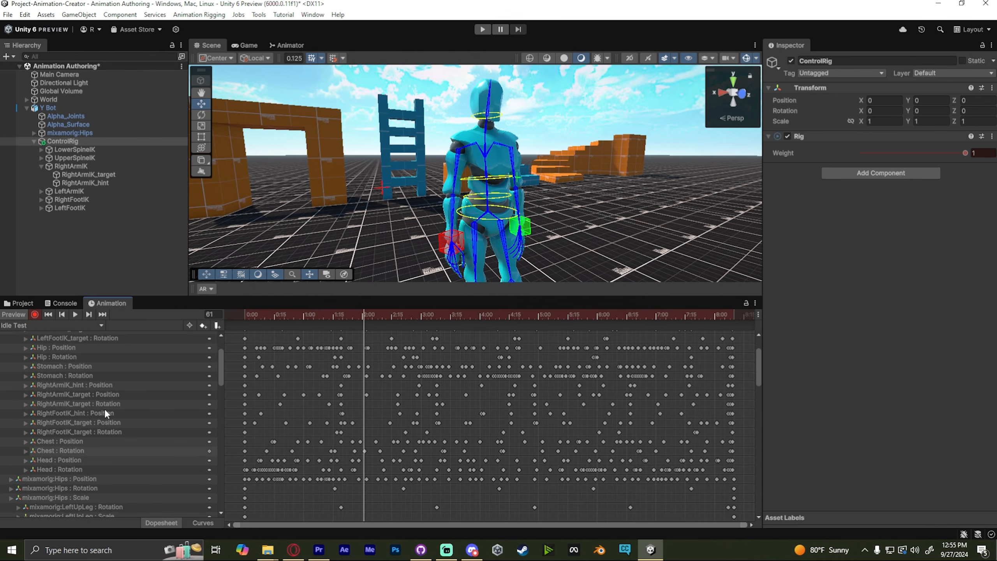
pyautogui.scroll(3, 104, 409)
pyautogui.click(61, 448)
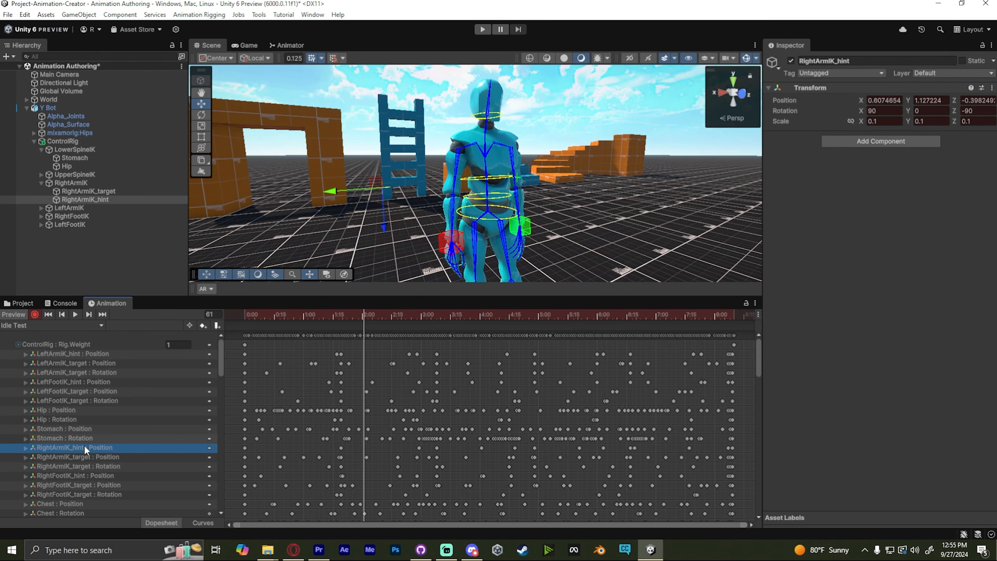
pyautogui.click(320, 315)
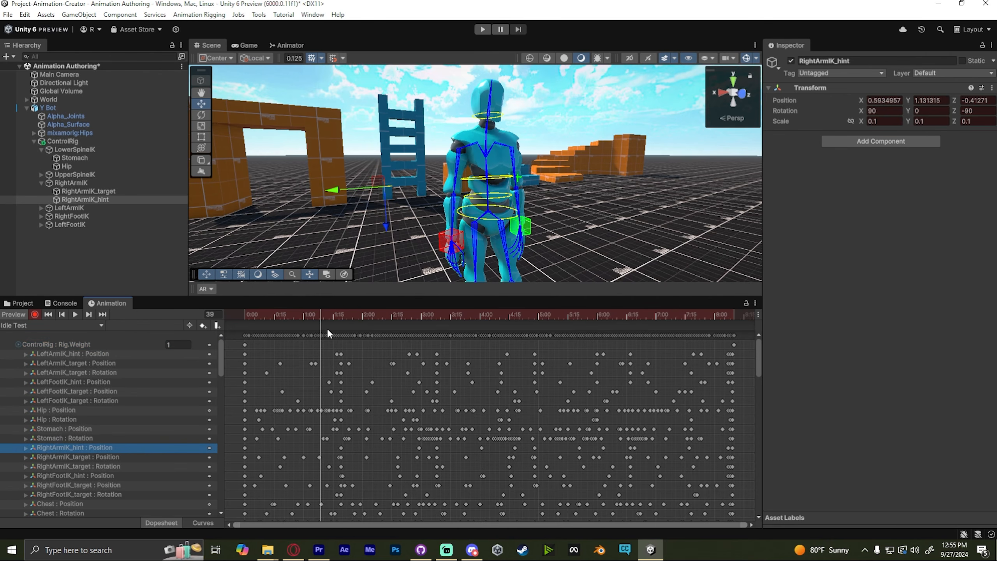
pyautogui.moveTo(352, 332); pyautogui.dragTo(344, 337)
pyautogui.click(314, 326)
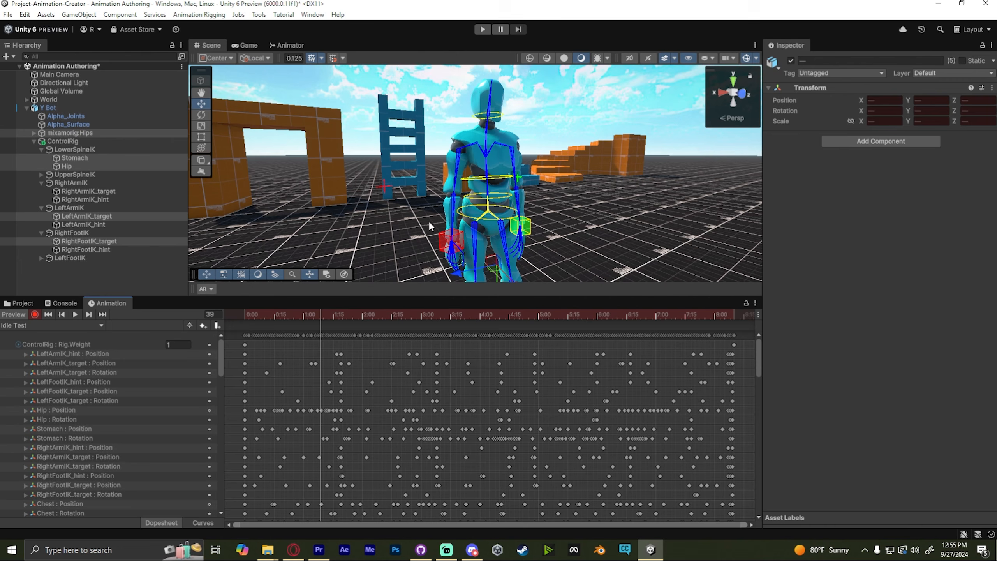
pyautogui.click(451, 241)
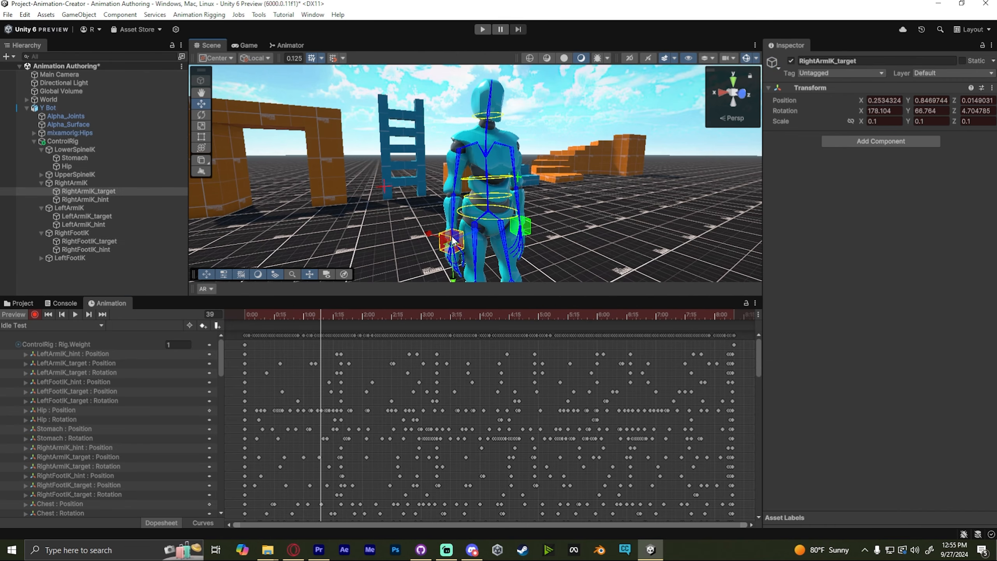
pyautogui.scroll(-3, 75, 428)
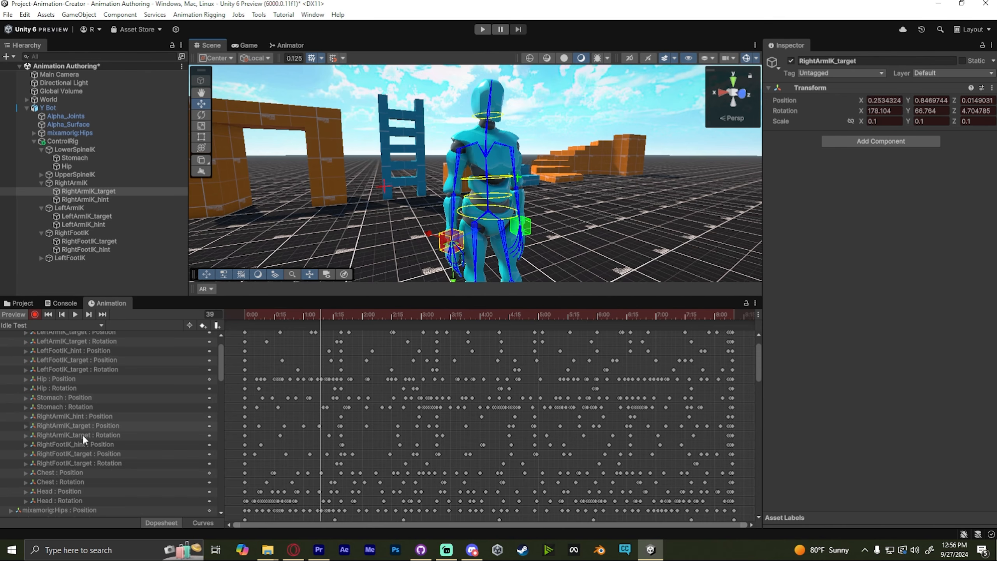
pyautogui.moveTo(238, 423); pyautogui.dragTo(292, 438)
pyautogui.click(280, 427)
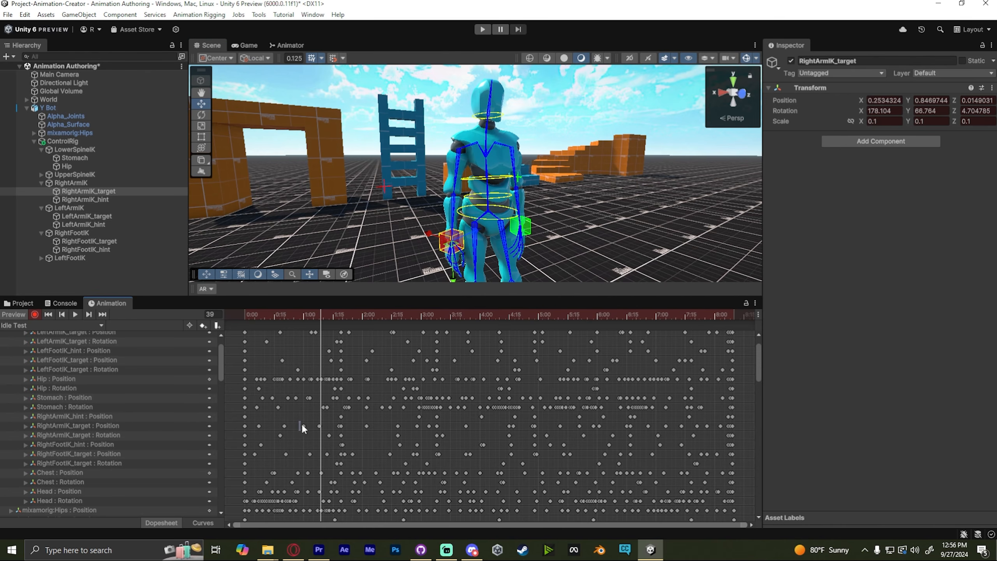
pyautogui.moveTo(366, 437); pyautogui.dragTo(438, 437)
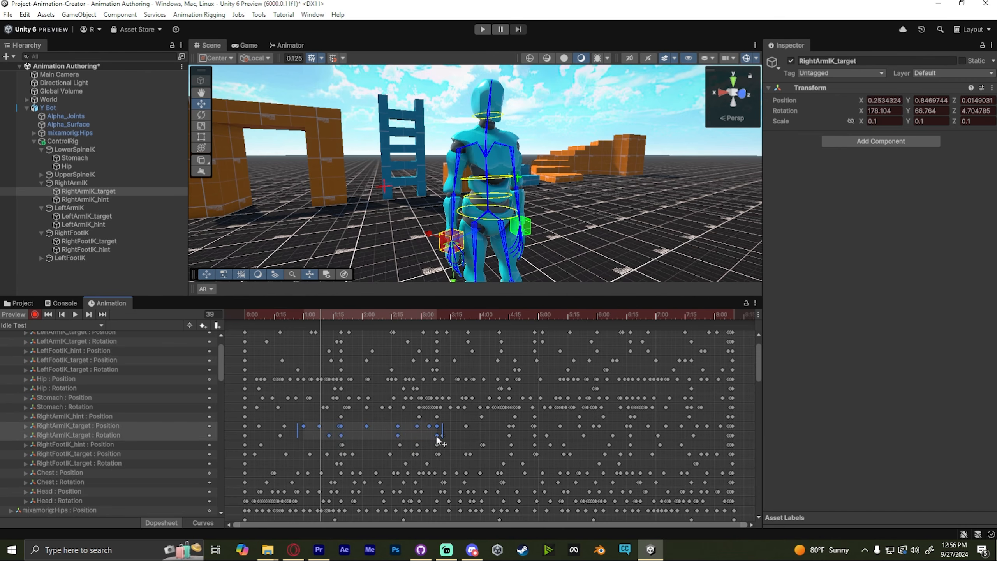
pyautogui.rightClick(412, 431)
pyautogui.click(440, 381)
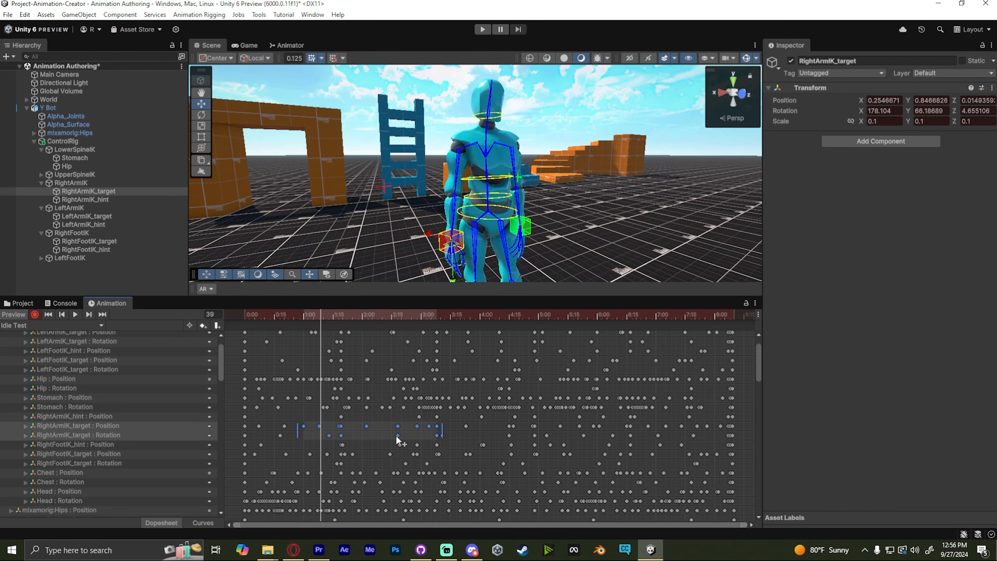
pyautogui.press('Delete')
# - Go to frame 38 and move the right arm IK target up and outward to raise the hand
pyautogui.press('space')
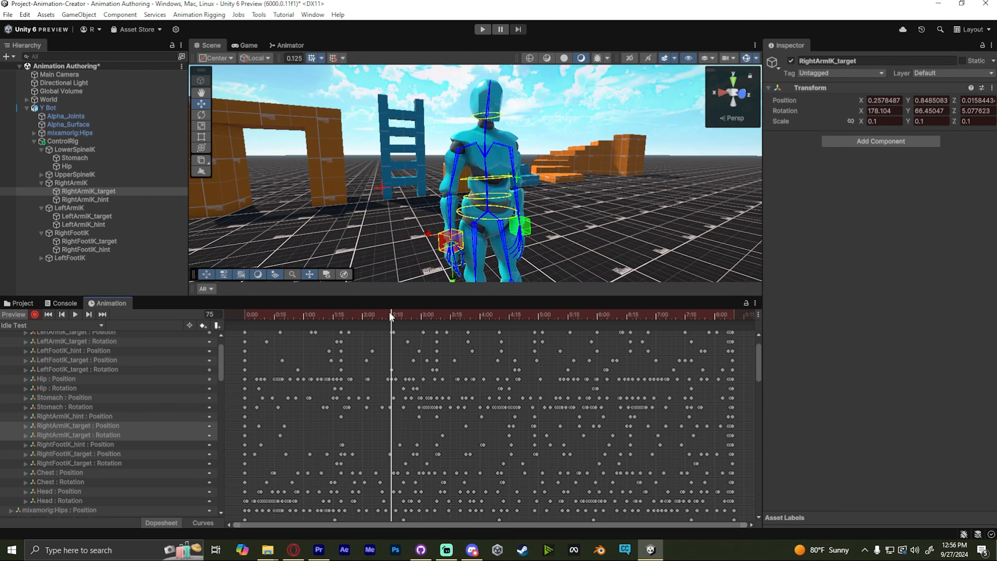
pyautogui.moveTo(392, 316); pyautogui.dragTo(303, 315)
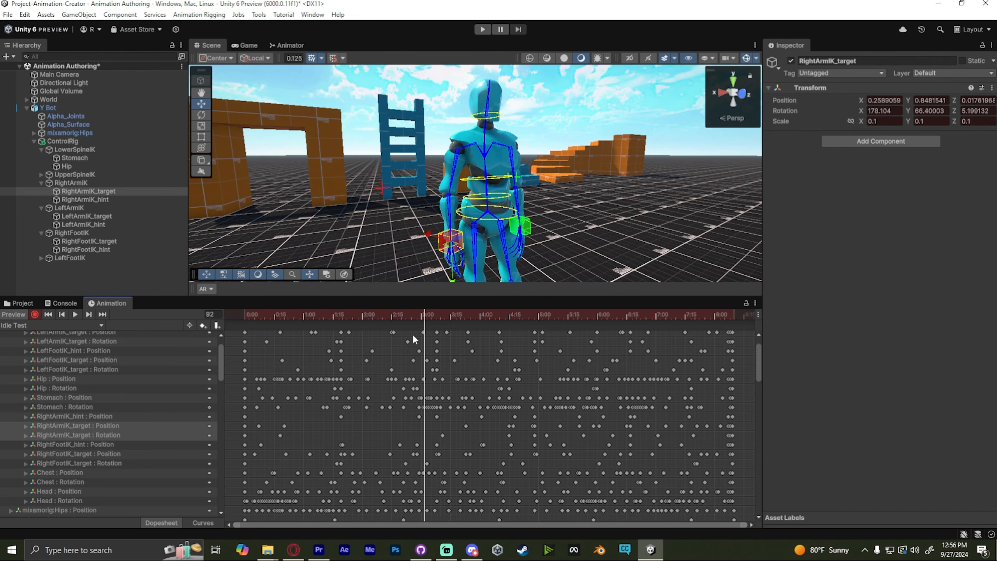
pyautogui.moveTo(424, 315); pyautogui.dragTo(317, 314)
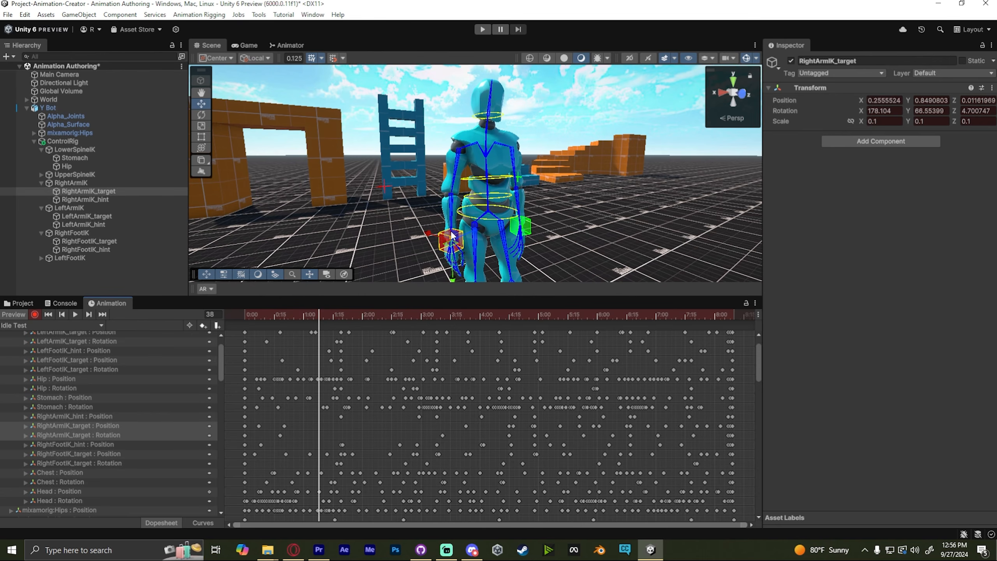
pyautogui.moveTo(446, 239); pyautogui.dragTo(383, 190)
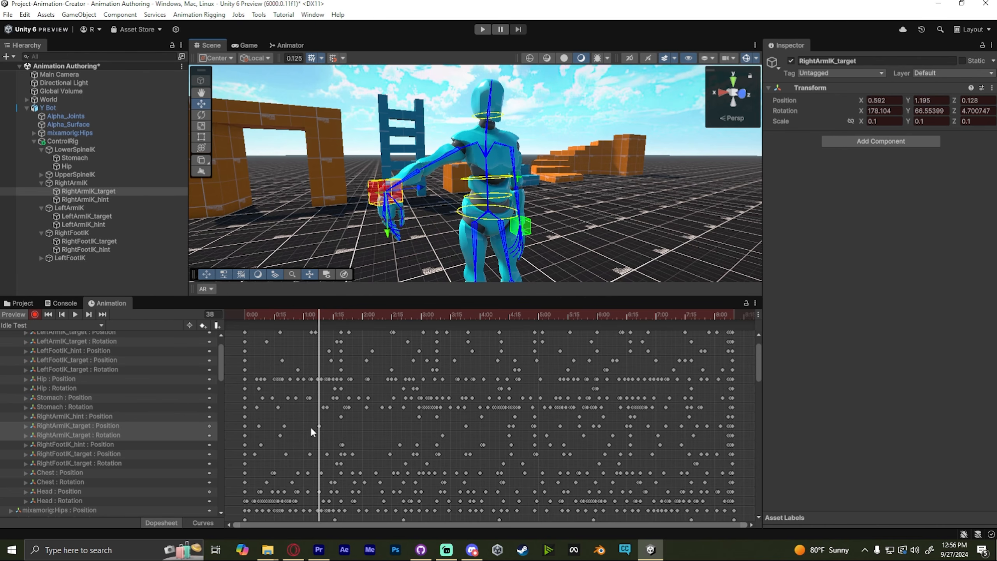
# - Play and scrub through the clip to review the raised right arm motion
pyautogui.moveTo(318, 317); pyautogui.dragTo(225, 302)
pyautogui.press('space')
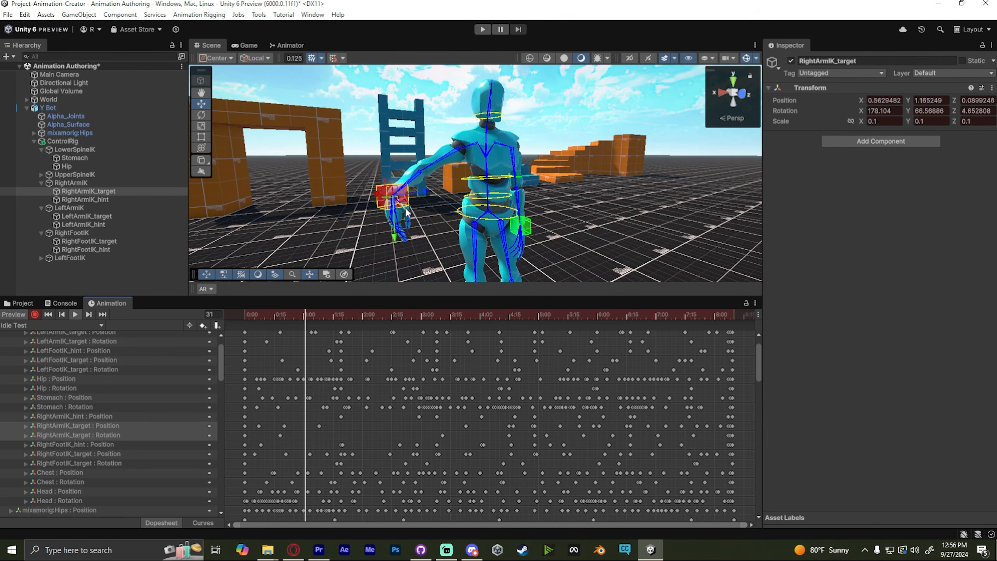
pyautogui.click(433, 315)
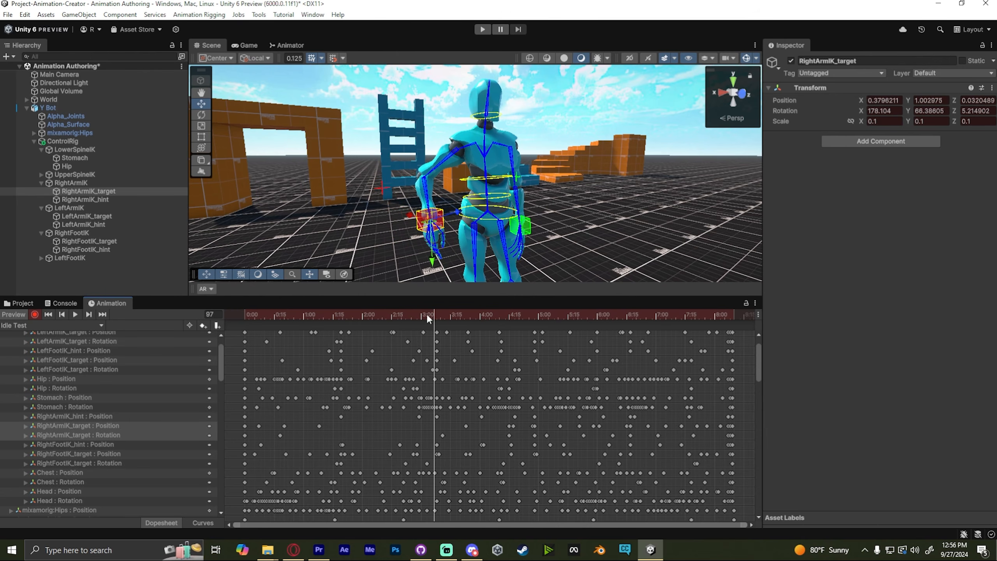
pyautogui.moveTo(429, 317); pyautogui.dragTo(306, 314)
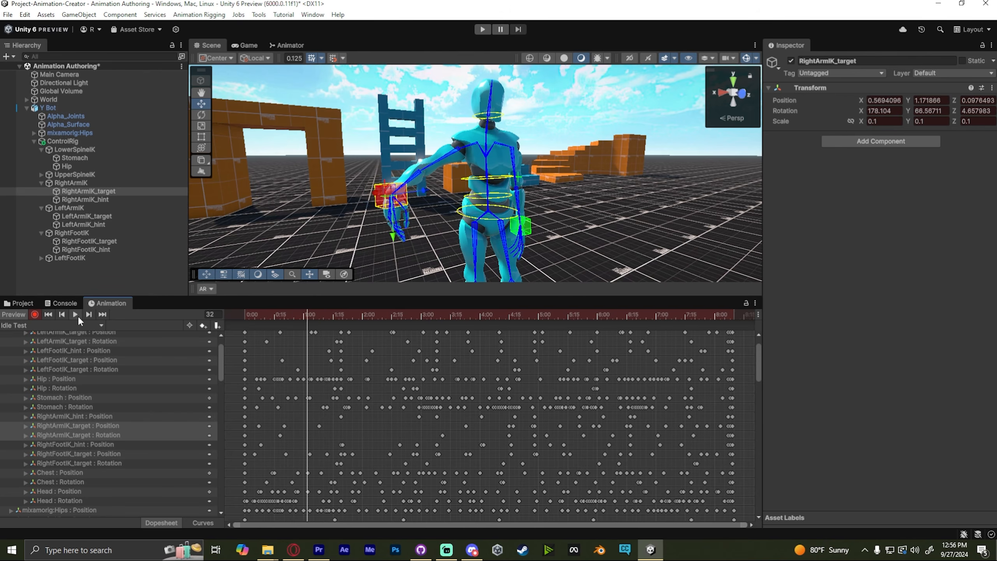
pyautogui.click(298, 310)
pyautogui.press('space')
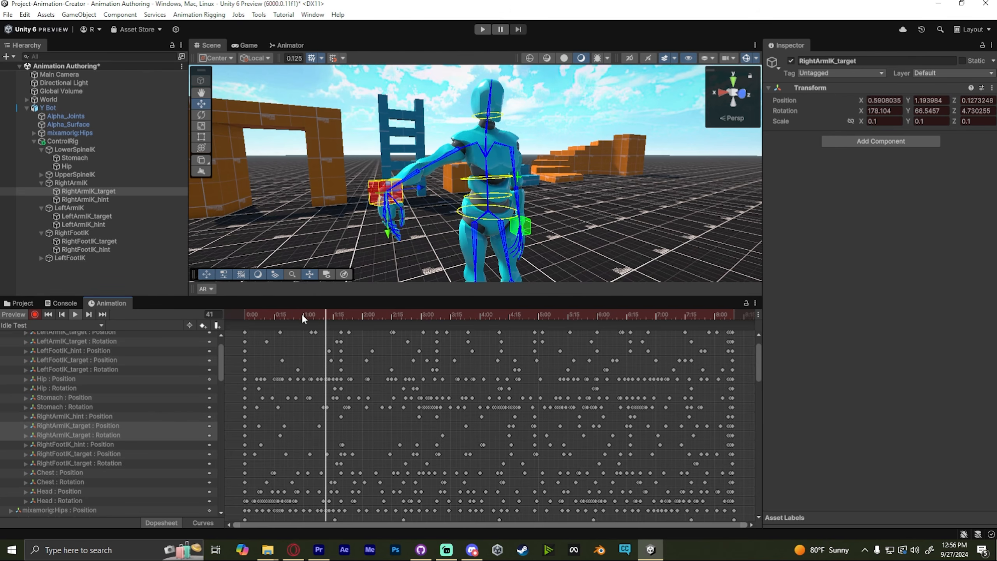
pyautogui.moveTo(336, 312); pyautogui.dragTo(319, 307)
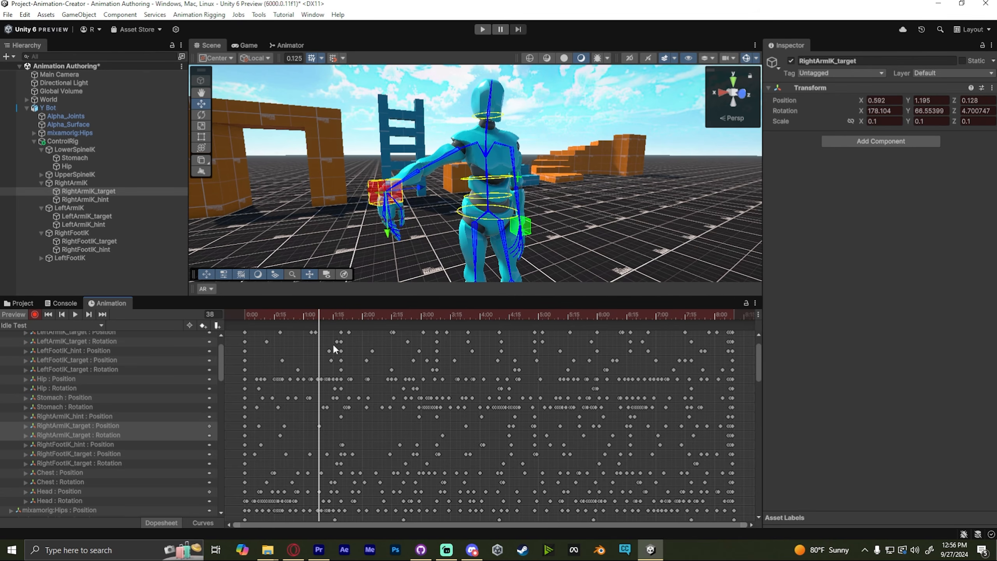
pyautogui.click(319, 426)
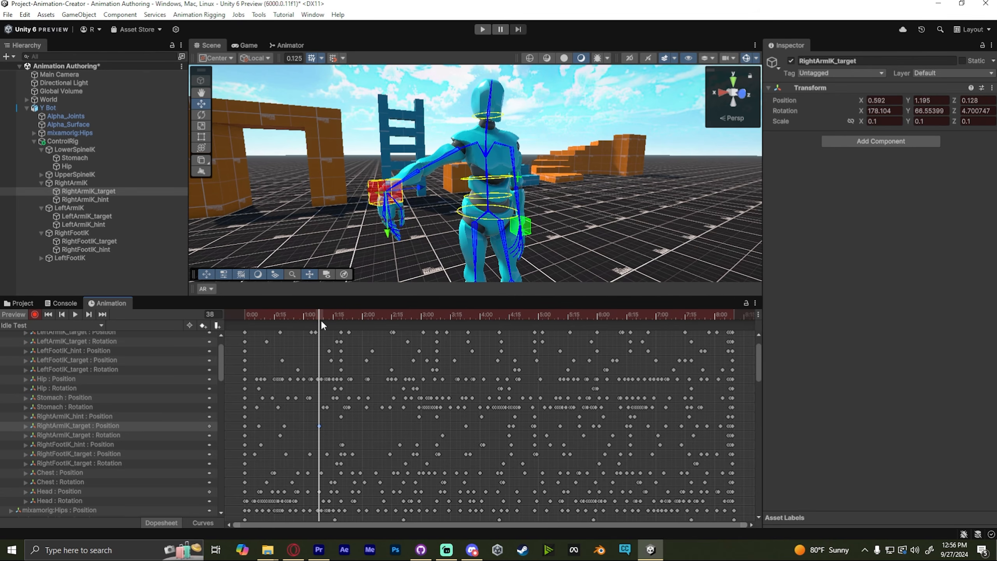
pyautogui.moveTo(320, 319)
pyautogui.mouseDown()
pyautogui.moveTo(403, 317)
pyautogui.moveTo(315, 310)
pyautogui.moveTo(378, 316)
pyautogui.moveTo(324, 310)
pyautogui.moveTo(325, 328)
pyautogui.mouseUp()
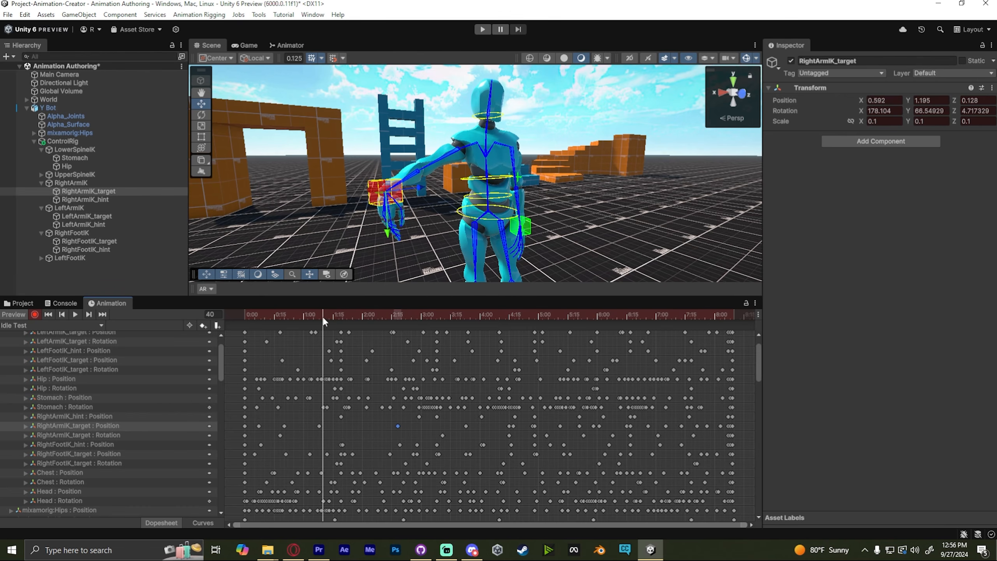
# - At frame 38, rotate the right arm IK target to turn the raised hand
pyautogui.click(318, 315)
pyautogui.press('e')
pyautogui.moveTo(355, 156); pyautogui.dragTo(360, 107)
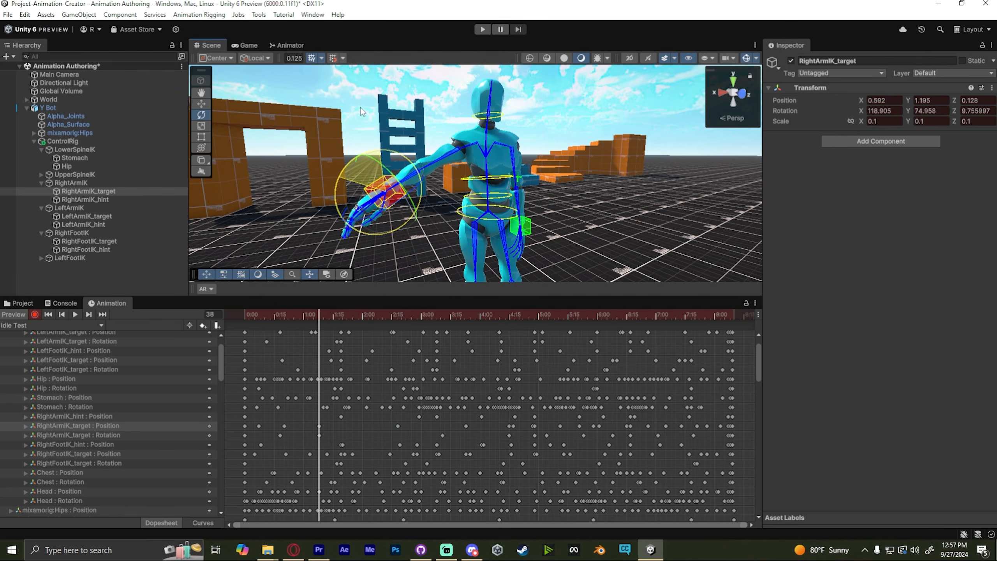
pyautogui.moveTo(310, 313); pyautogui.dragTo(331, 312)
pyautogui.moveTo(345, 177); pyautogui.dragTo(369, 131)
# - Scrub through the clip to review the edited arm rotation
pyautogui.click(385, 314)
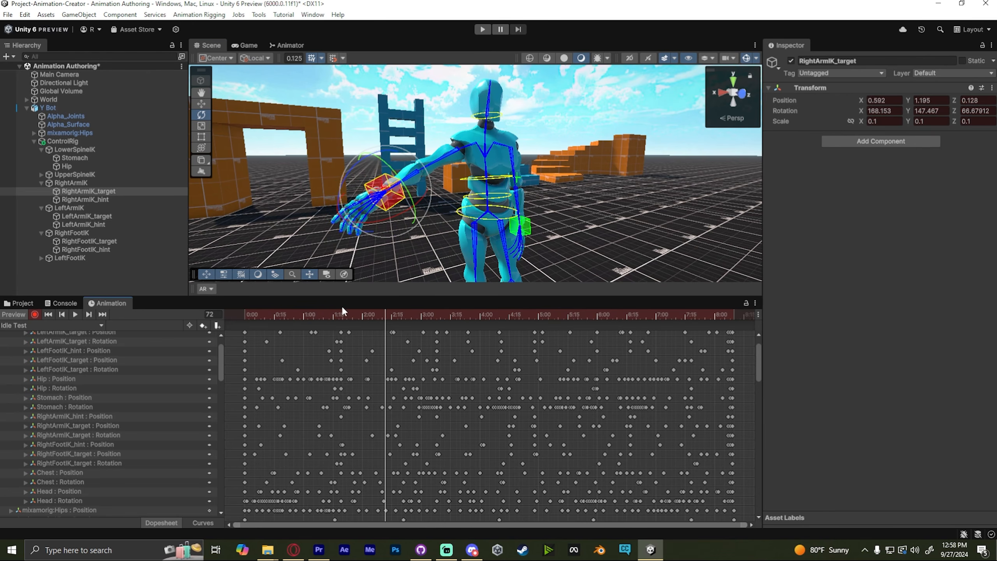
pyautogui.scroll(-2, 456, 456)
pyautogui.moveTo(465, 473); pyautogui.dragTo(431, 463, button='middle')
pyautogui.moveTo(310, 314); pyautogui.dragTo(243, 301)
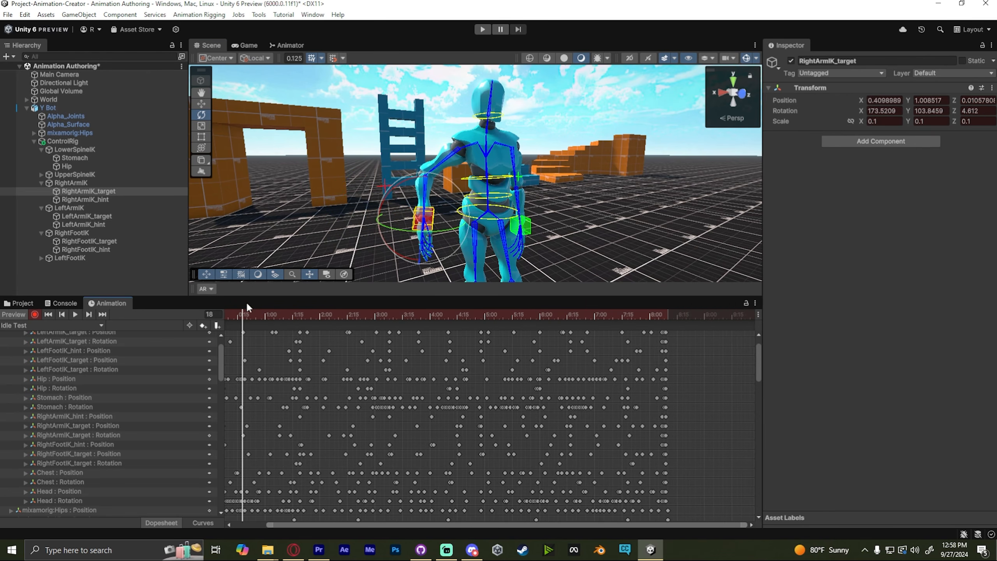
pyautogui.press('w')
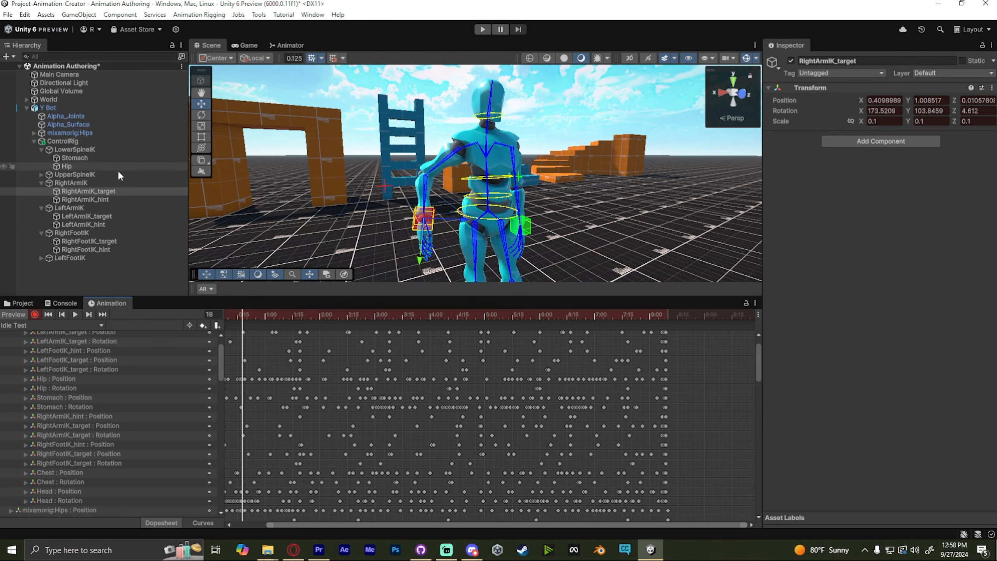
# - Transfer the ControlRig's motion back to the skeleton
pyautogui.click(61, 140)
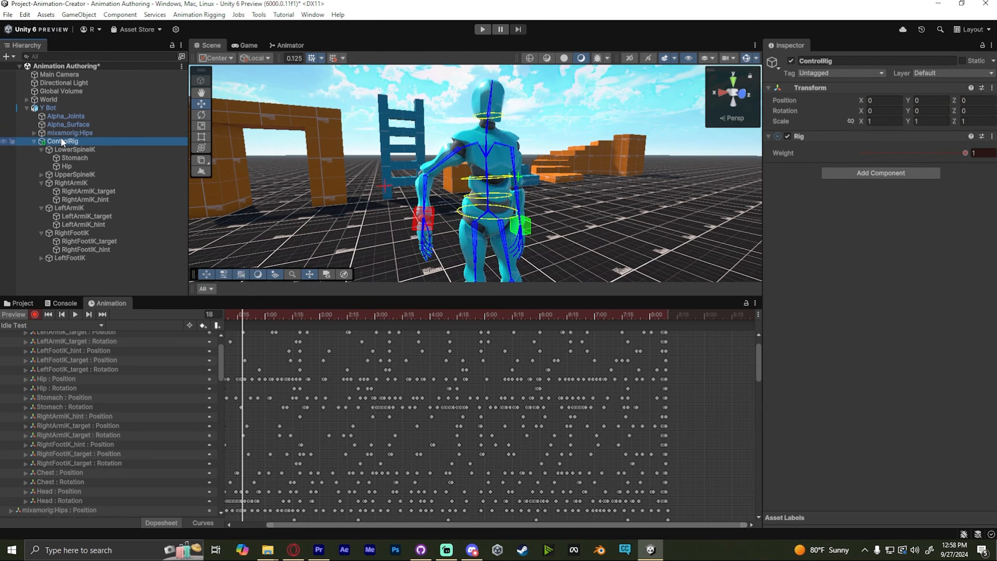
pyautogui.rightClick(927, 135)
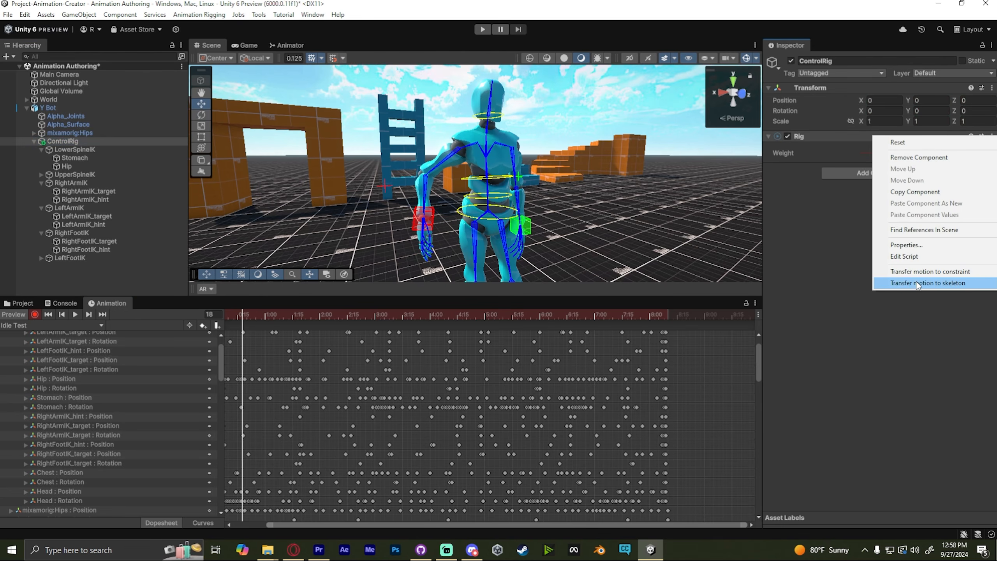
pyautogui.click(917, 283)
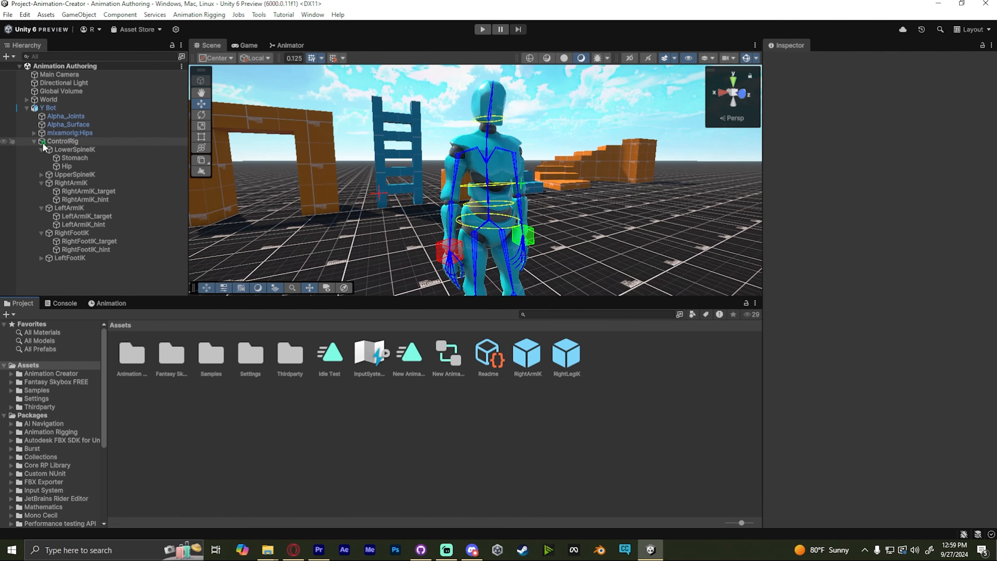
# - Open the FBX export options for Y Bot
pyautogui.rightClick(54, 108)
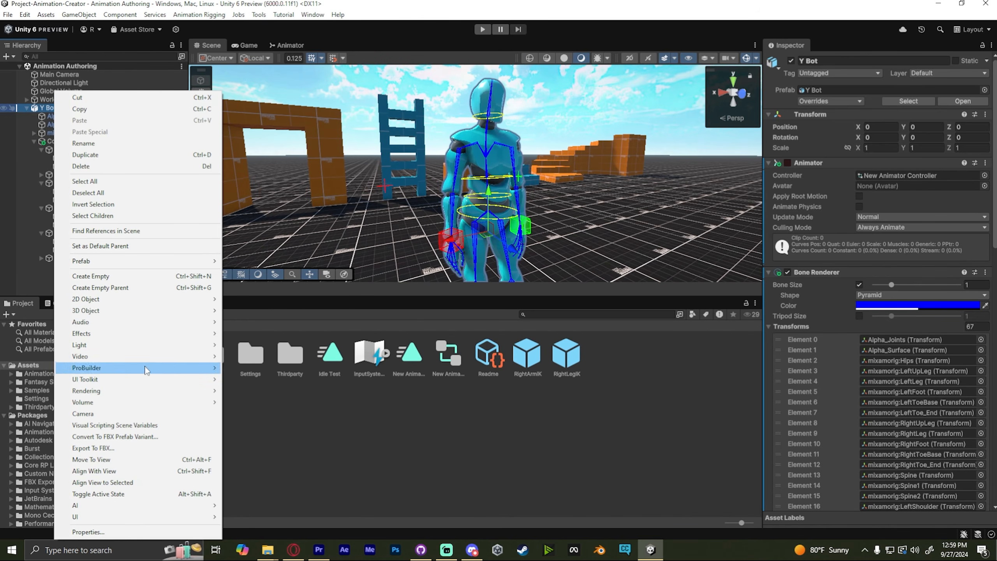
pyautogui.click(123, 449)
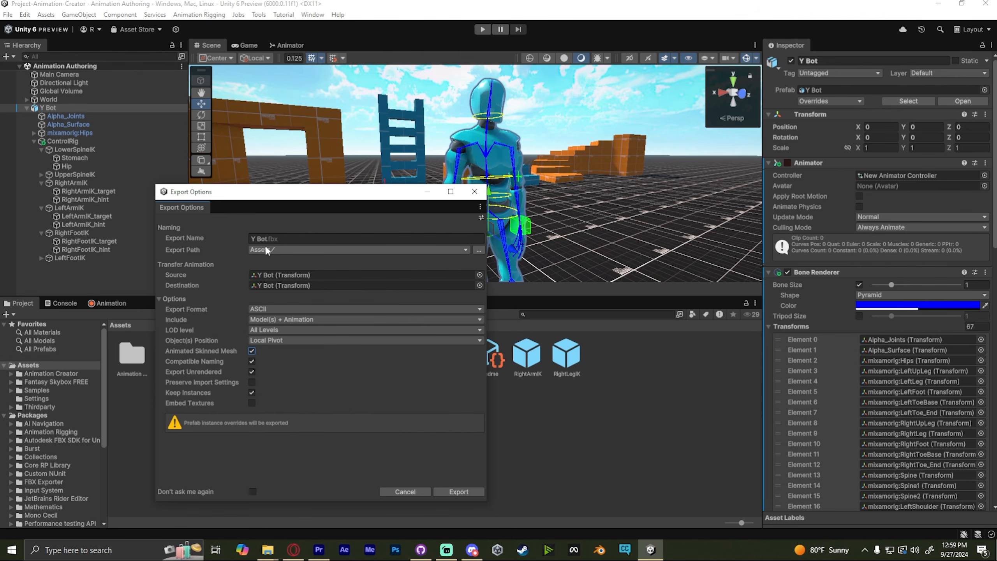
# - Set the export path to the Assets folder and export Y Bot as an FBX file
pyautogui.click(293, 249)
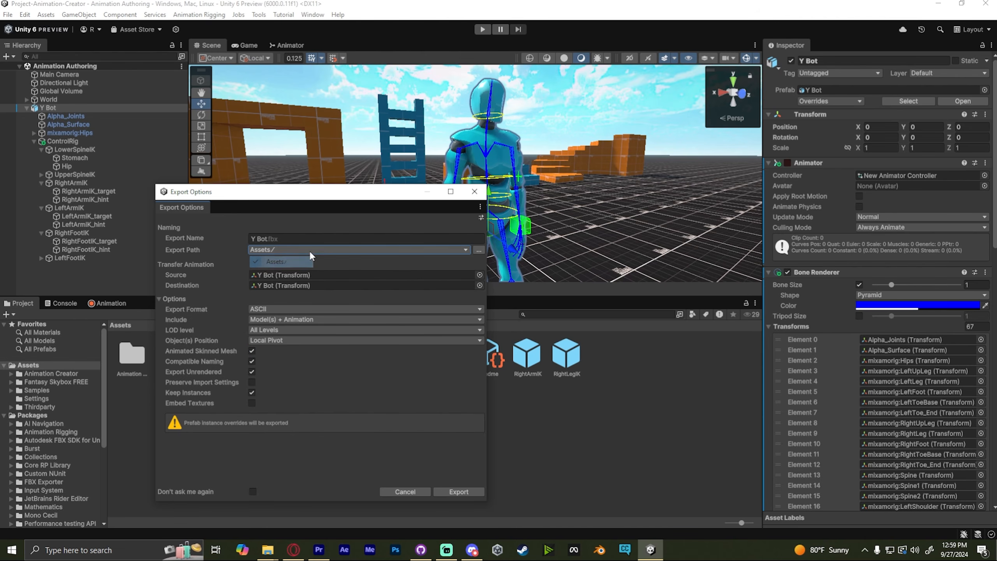
pyautogui.click(293, 253)
pyautogui.click(184, 318)
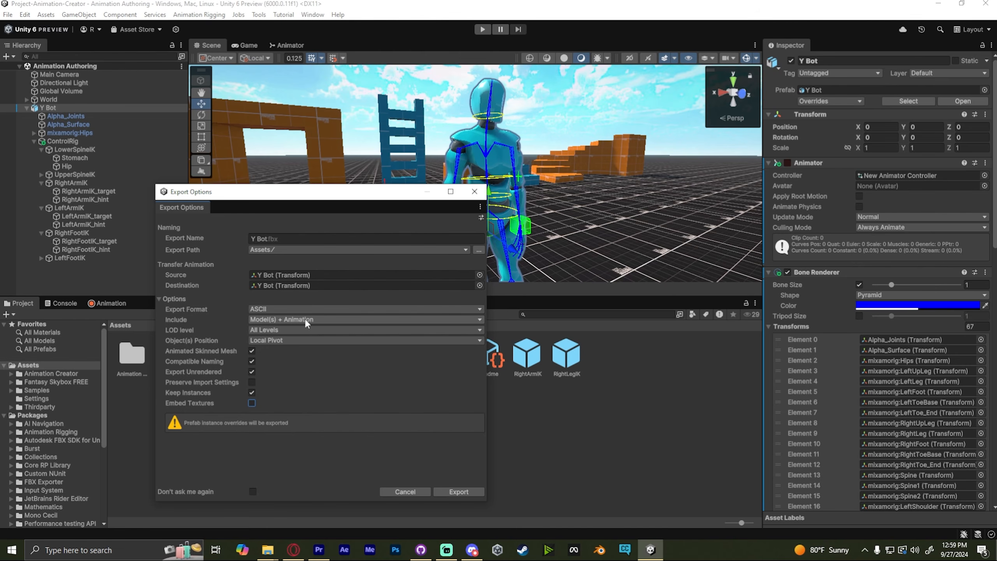
pyautogui.click(458, 491)
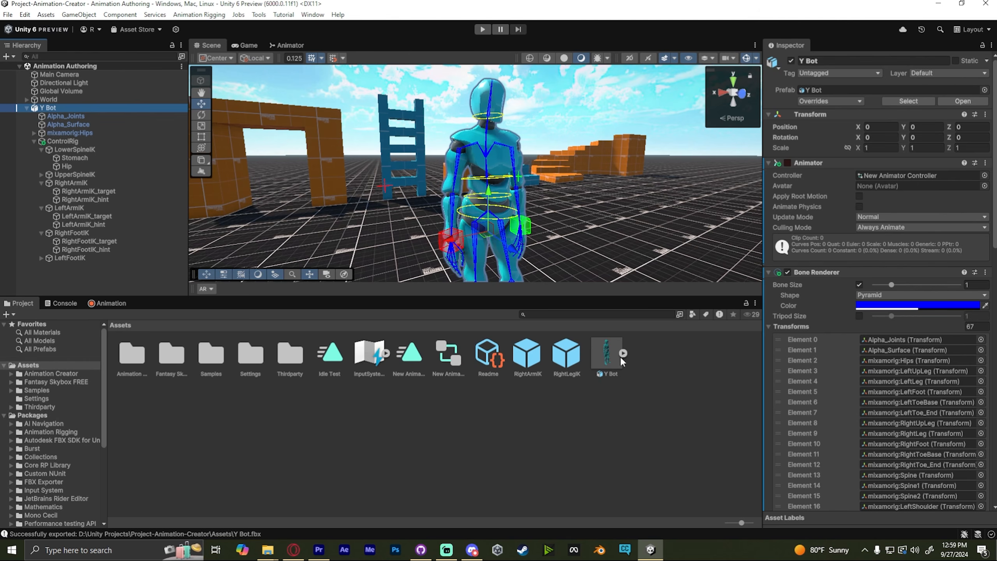
# - Set the exported Y Bot FBX's rig animation type to Humanoid and apply the import settings
pyautogui.click(607, 360)
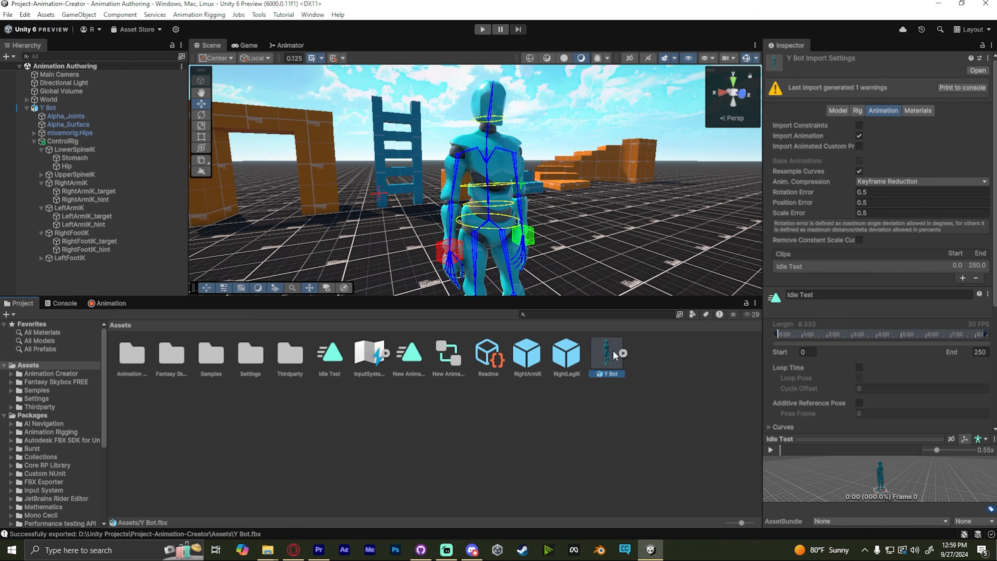
pyautogui.click(674, 395)
pyautogui.click(861, 111)
pyautogui.click(884, 125)
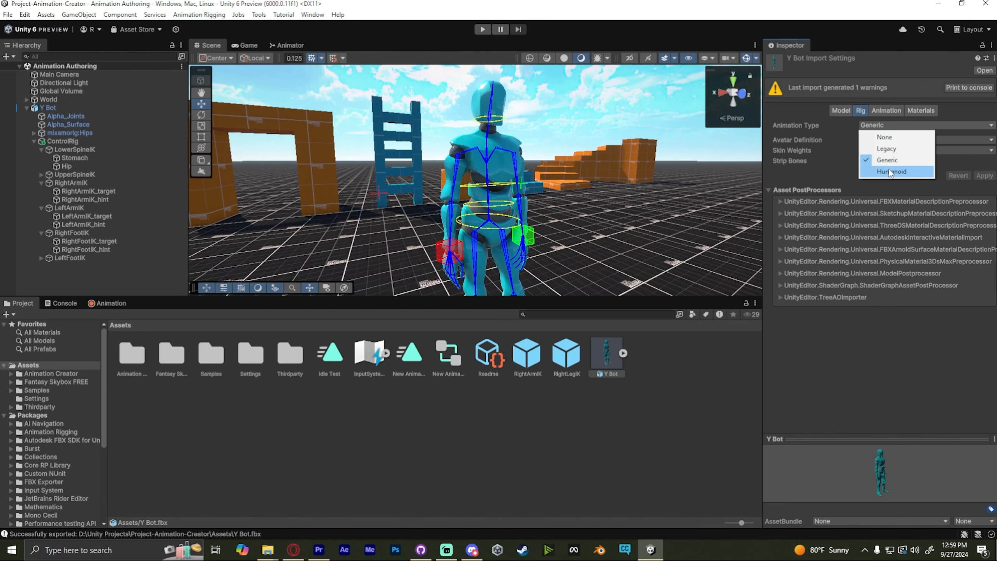
pyautogui.click(891, 176)
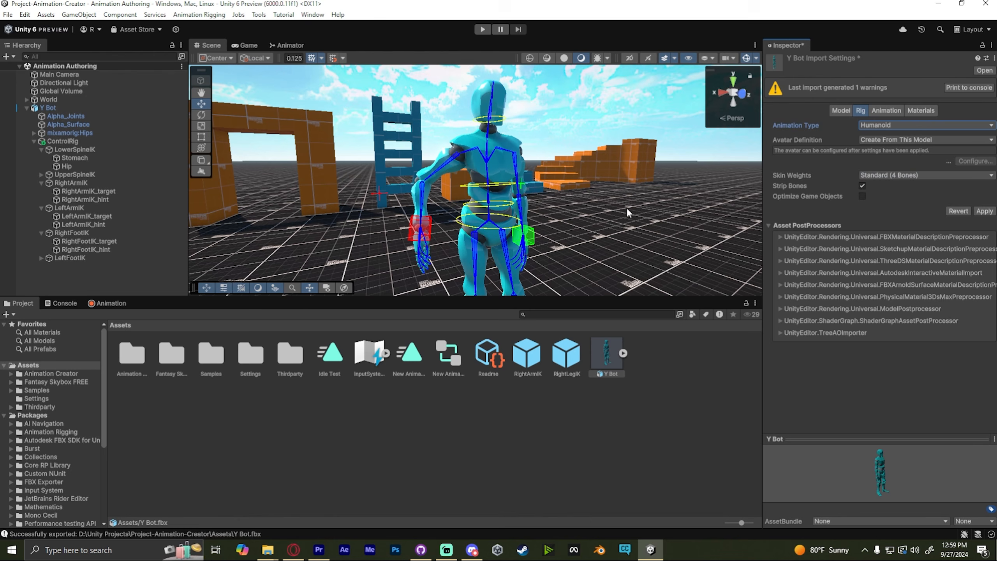
pyautogui.click(983, 212)
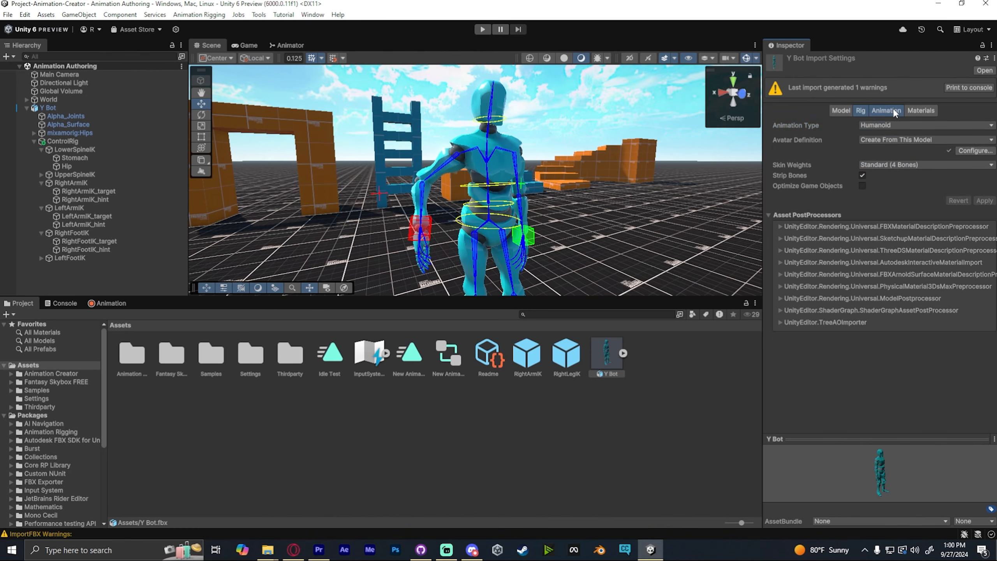
# - Rename the FBX's animation clip to Idle Test Humanoid, enable Loop Time, and apply
pyautogui.click(892, 109)
pyautogui.tripleClick(826, 285)
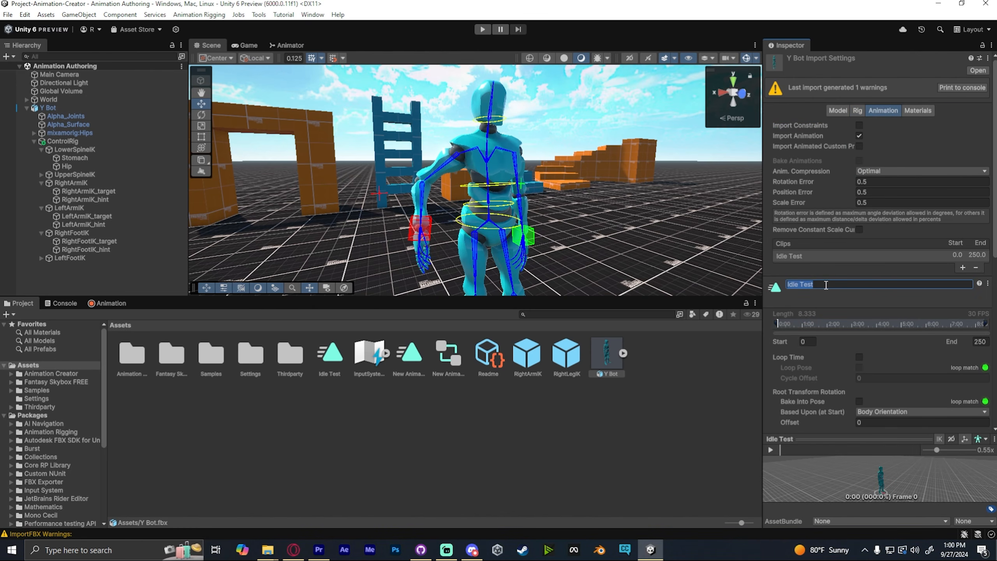
pyautogui.doubleClick(826, 285)
pyautogui.write('Humanoid')
pyautogui.scroll(-1, 861, 329)
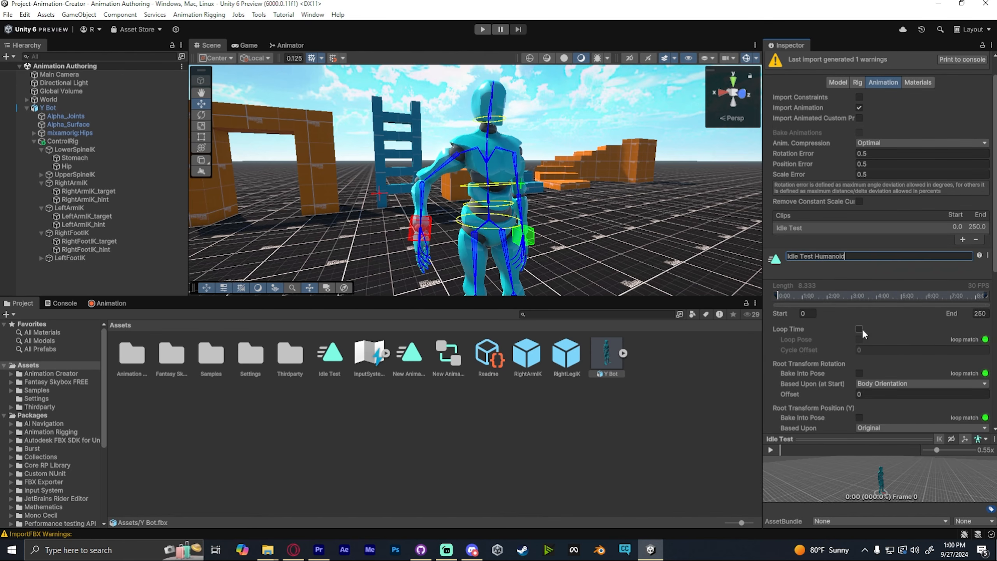
pyautogui.click(861, 329)
pyautogui.scroll(-8, 864, 326)
pyautogui.click(978, 364)
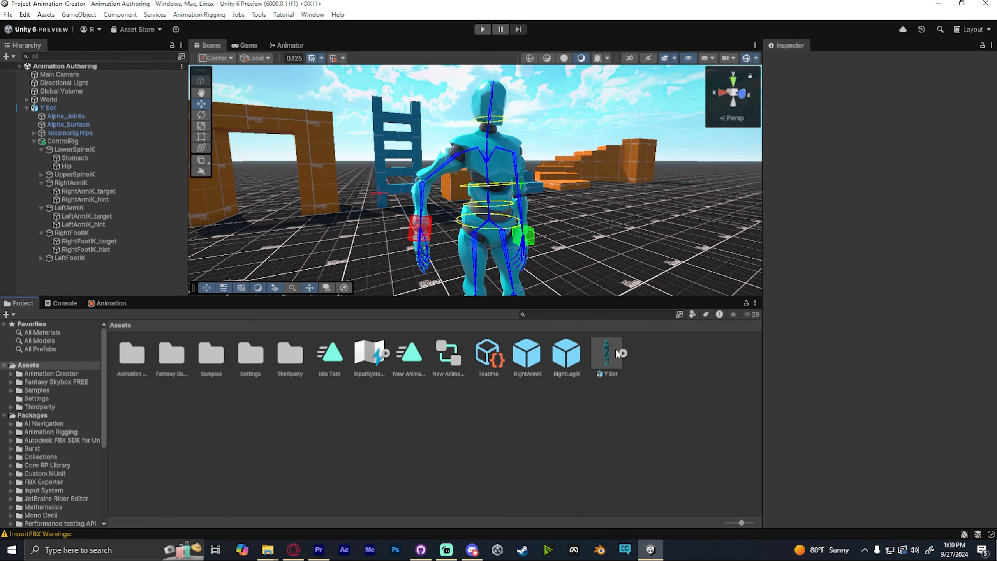
# - Duplicate the Idle Test Humanoid clip out of the Y Bot FBX into the Assets folder
pyautogui.click(623, 353)
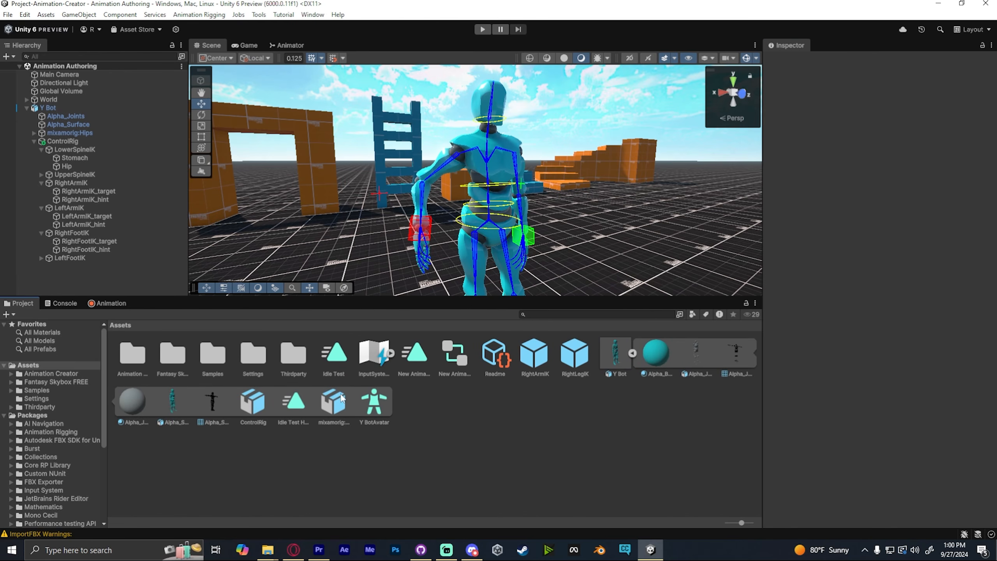
pyautogui.click(284, 408)
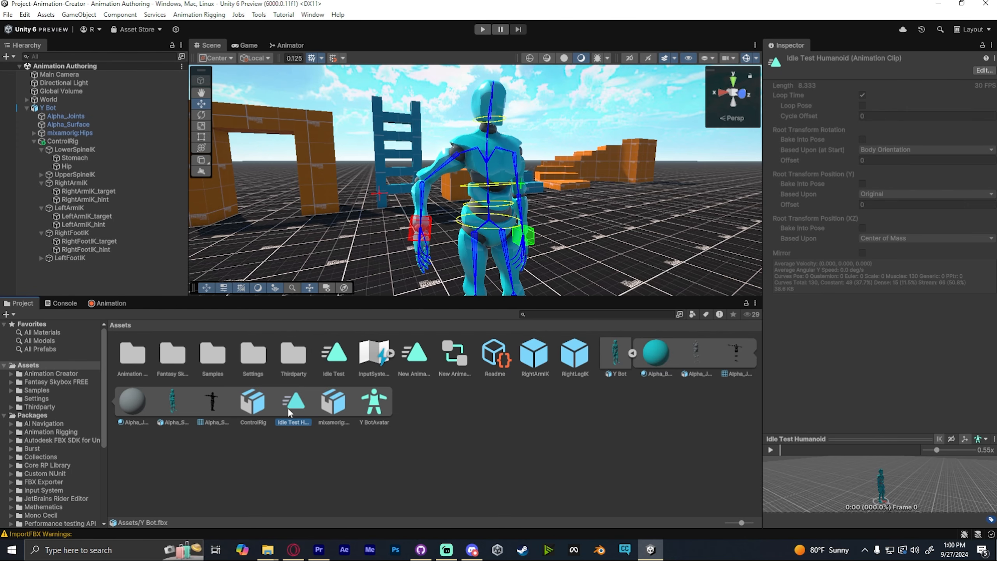
pyautogui.hotkey('ctrl', 'd')
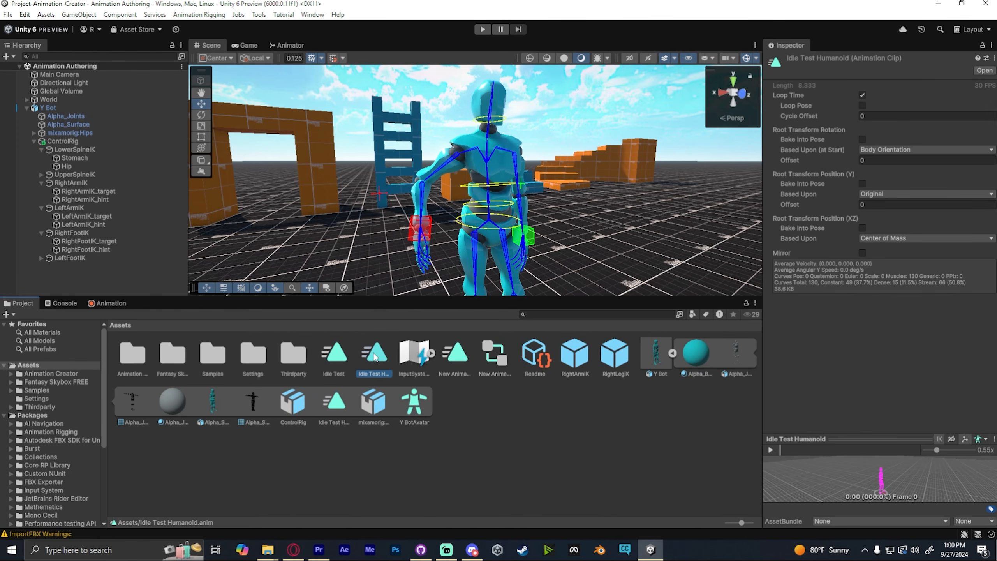
# - Delete the exported Y Bot FBX asset
pyautogui.click(651, 372)
pyautogui.rightClick(651, 372)
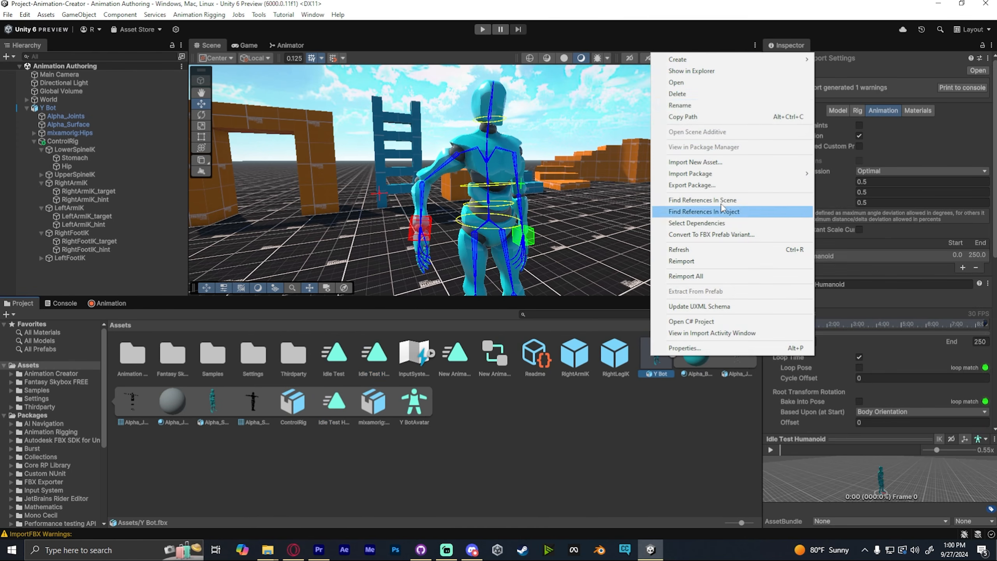
pyautogui.click(691, 96)
pyautogui.click(529, 294)
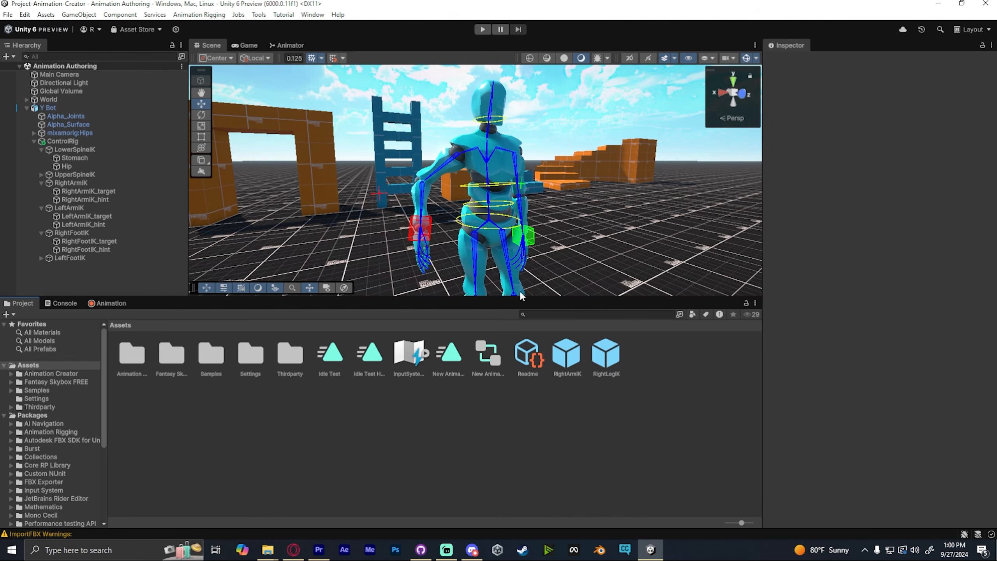
# - Open the _Test_Humanoid scene from the Animation Creator folder
pyautogui.click(371, 352)
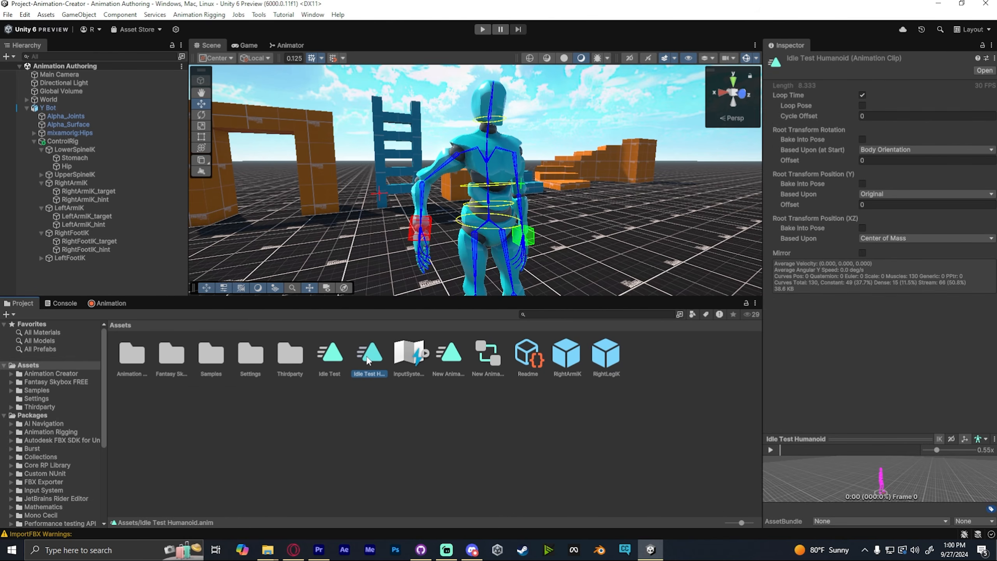
pyautogui.click(344, 410)
pyautogui.doubleClick(127, 353)
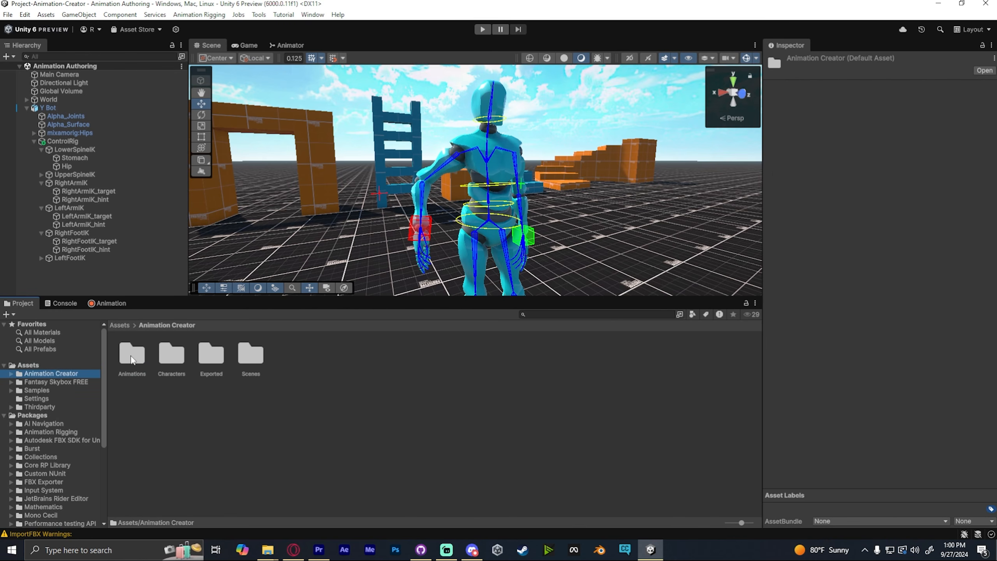
pyautogui.doubleClick(132, 353)
pyautogui.doubleClick(172, 353)
pyautogui.click(140, 325)
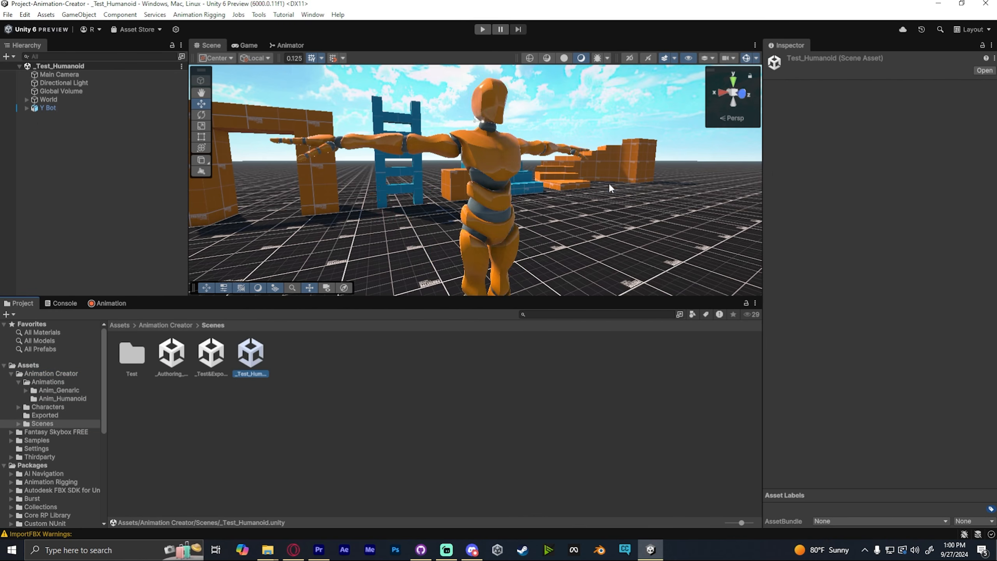
# - Open Y Bot's Animator controller, Y Bot_Humanoid, for editing
pyautogui.moveTo(608, 182)
pyautogui.mouseDown(button='right')
pyautogui.moveTo(628, 181)
pyautogui.moveTo(612, 179)
pyautogui.mouseUp(button='right')
pyautogui.click(63, 107)
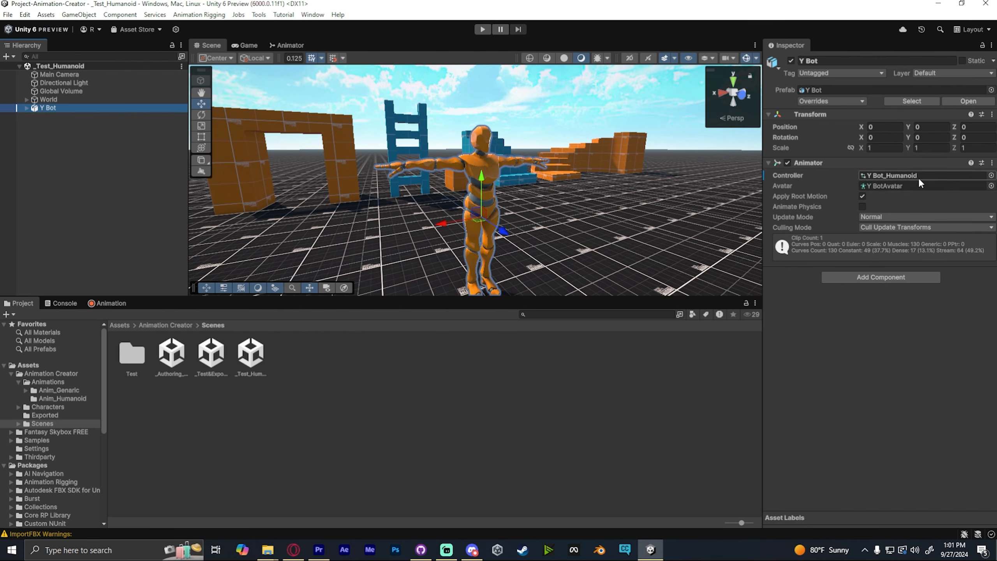
pyautogui.click(892, 176)
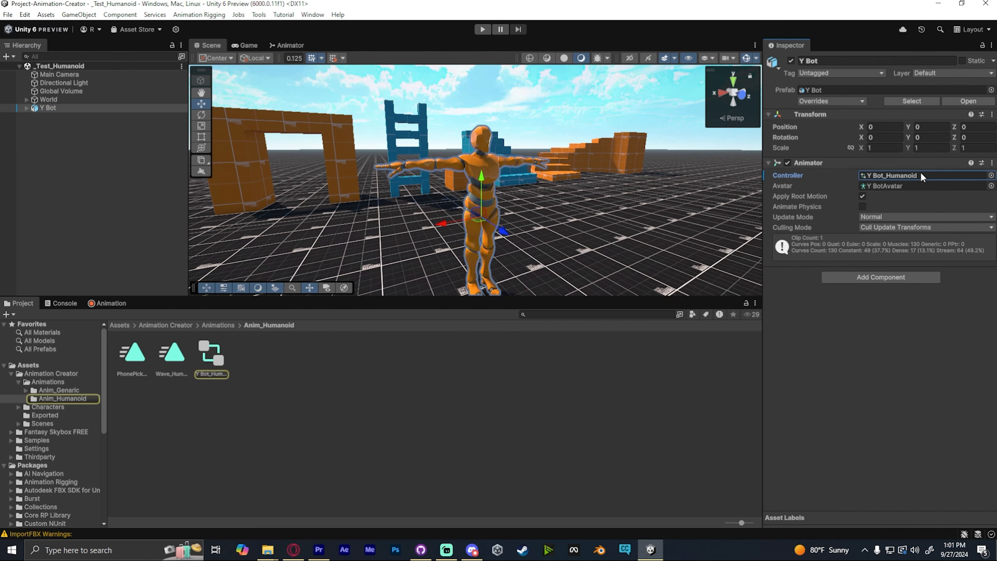
pyautogui.doubleClick(215, 351)
pyautogui.click(122, 325)
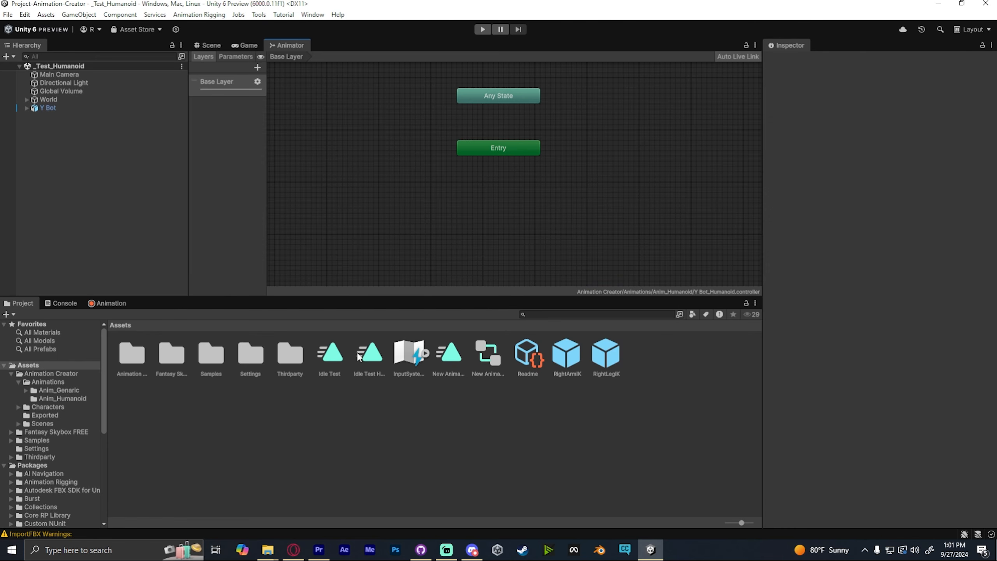
# - Add the Idle Test Humanoid clip to the controller as its default state
pyautogui.moveTo(358, 356); pyautogui.dragTo(488, 213)
pyautogui.moveTo(564, 216); pyautogui.dragTo(525, 211)
pyautogui.click(613, 163)
# - Preview the Idle Test Humanoid clip on Y Bot in the Animation window and scrub it
pyautogui.click(67, 109)
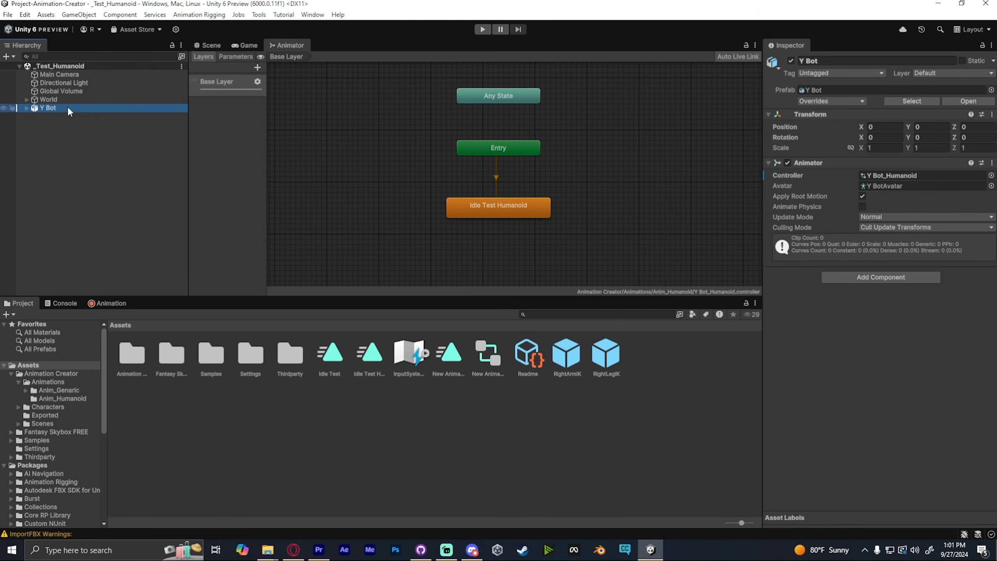
pyautogui.doubleClick(68, 109)
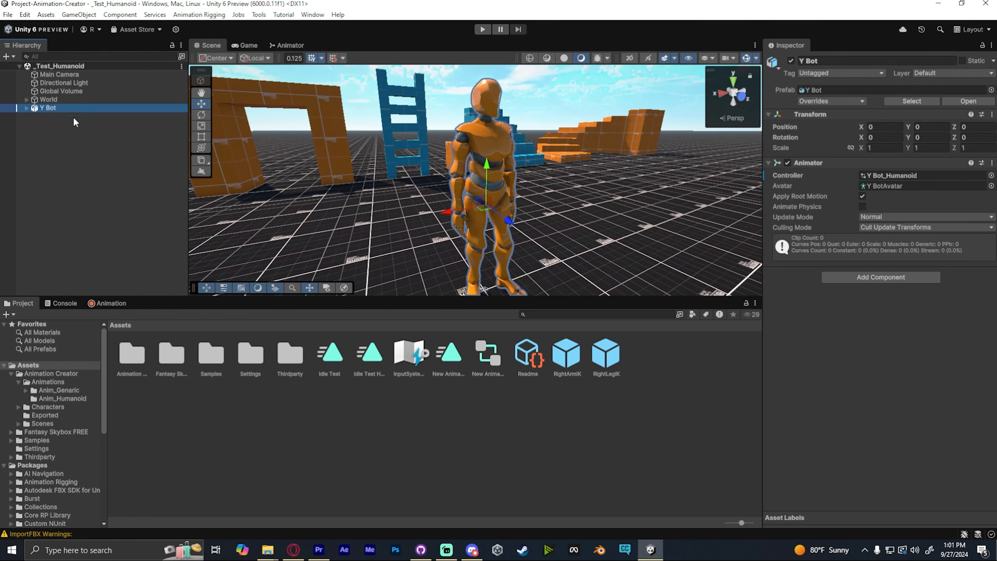
pyautogui.hotkey('ctrl', '6')
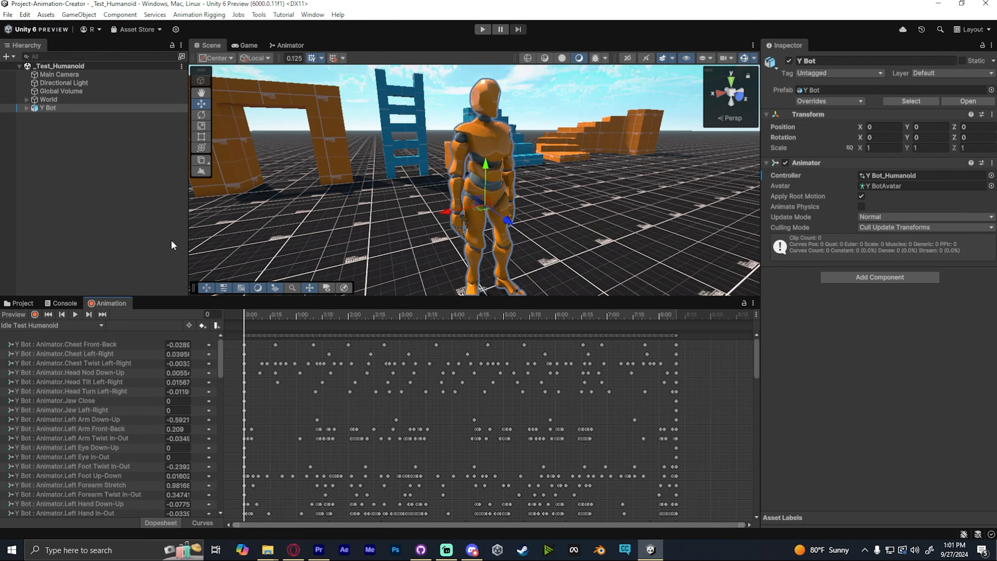
pyautogui.click(170, 239)
pyautogui.click(35, 315)
pyautogui.click(76, 314)
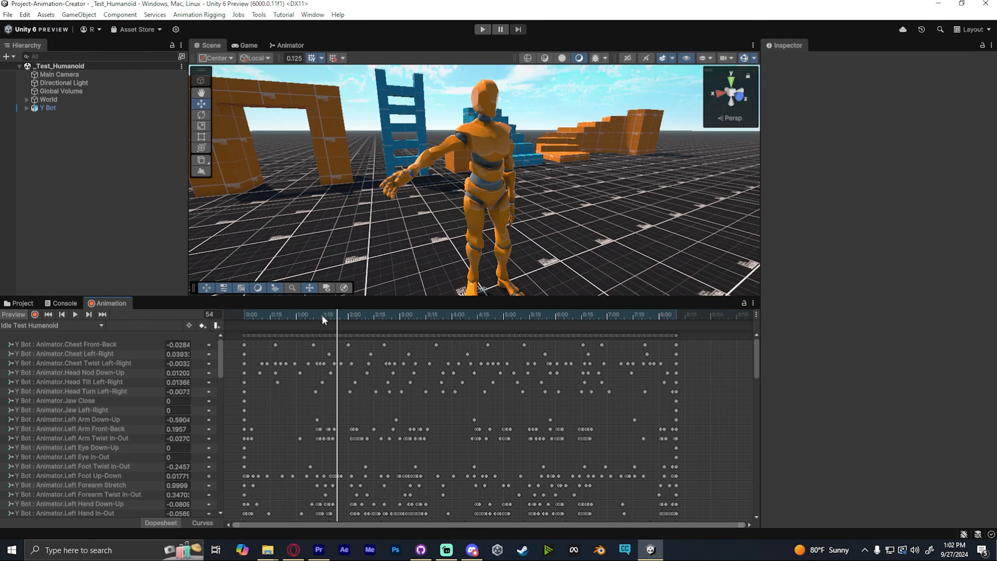
pyautogui.moveTo(321, 314)
pyautogui.mouseDown()
pyautogui.moveTo(210, 304)
pyautogui.moveTo(308, 314)
pyautogui.mouseUp()
# - Open the original Idle Test clip in the Animation window to compare its tracks
pyautogui.click(19, 303)
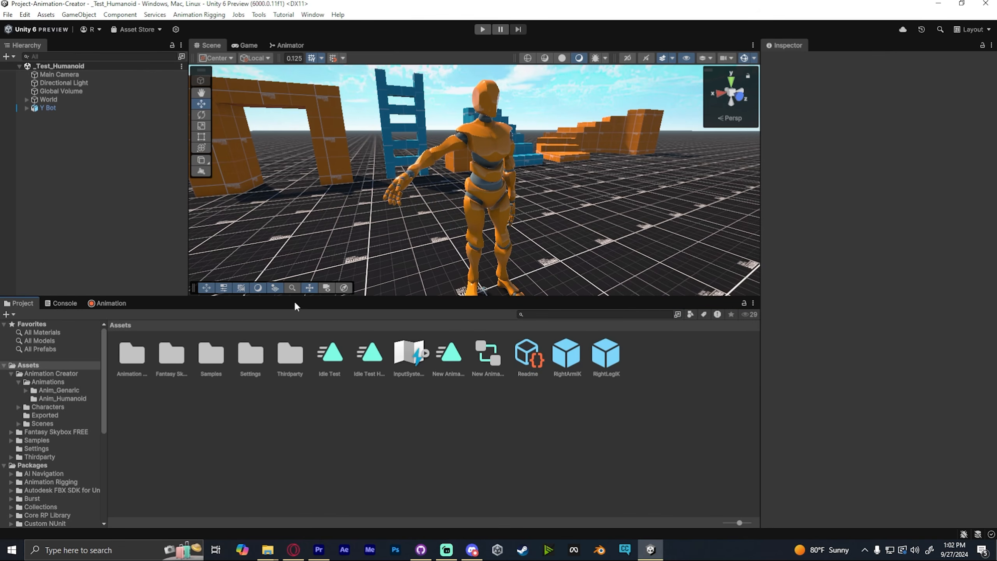
pyautogui.click(452, 358)
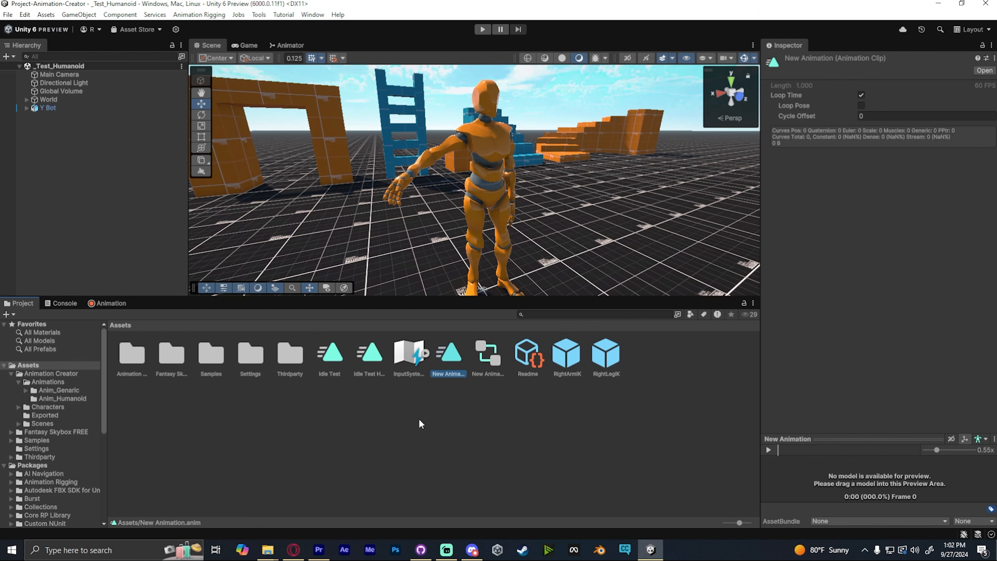
pyautogui.click(331, 349)
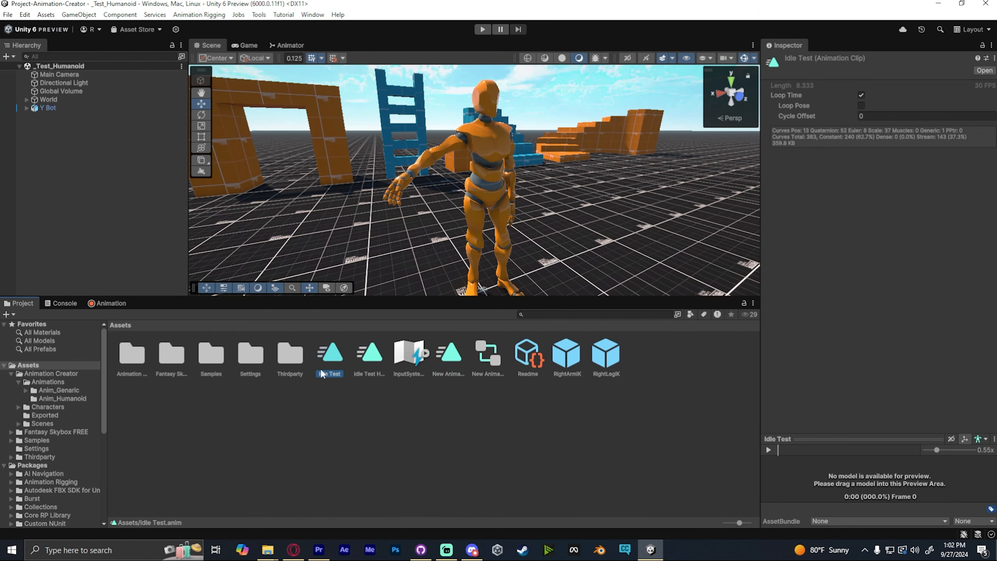
pyautogui.click(64, 303)
pyautogui.click(18, 305)
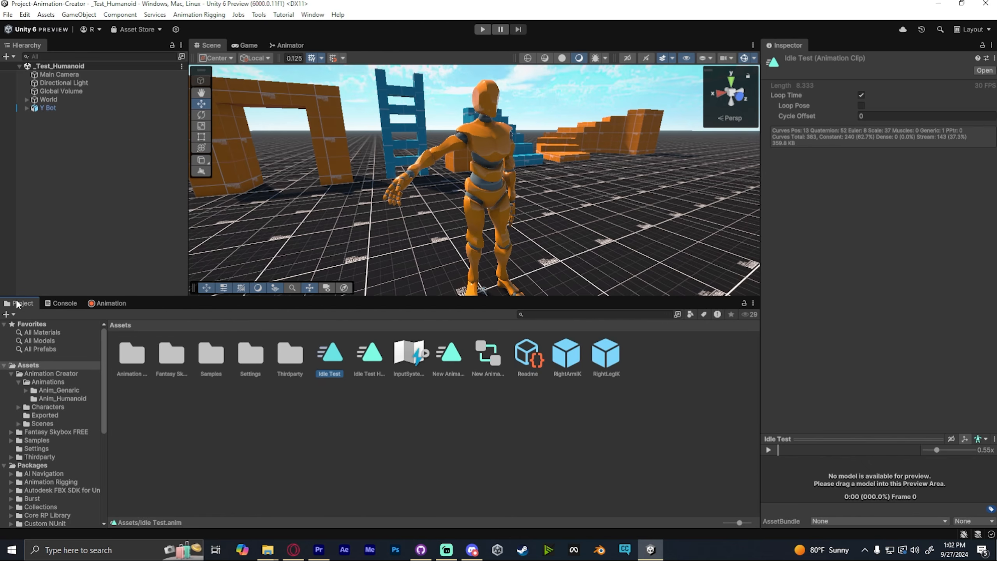
pyautogui.click(108, 303)
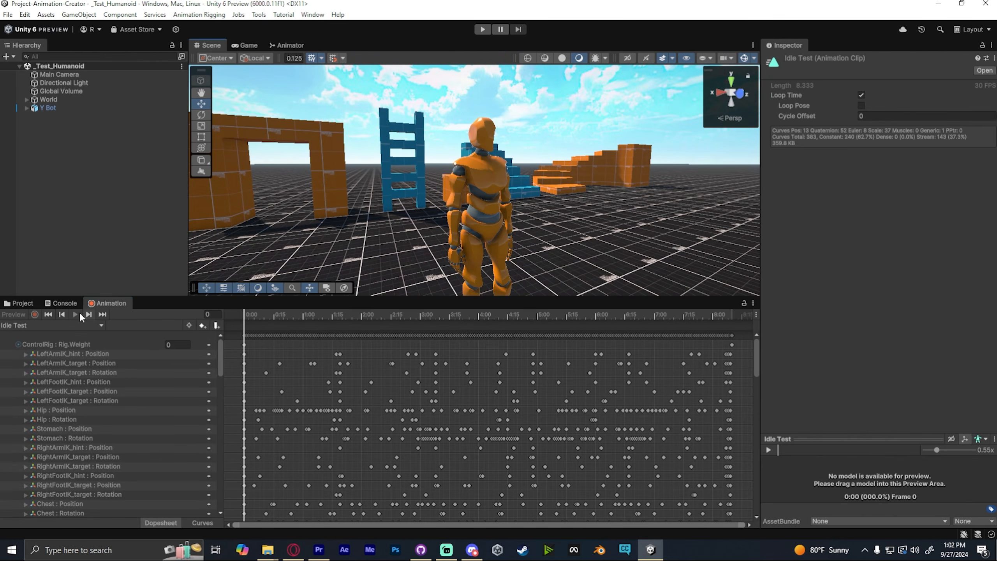
pyautogui.click(76, 314)
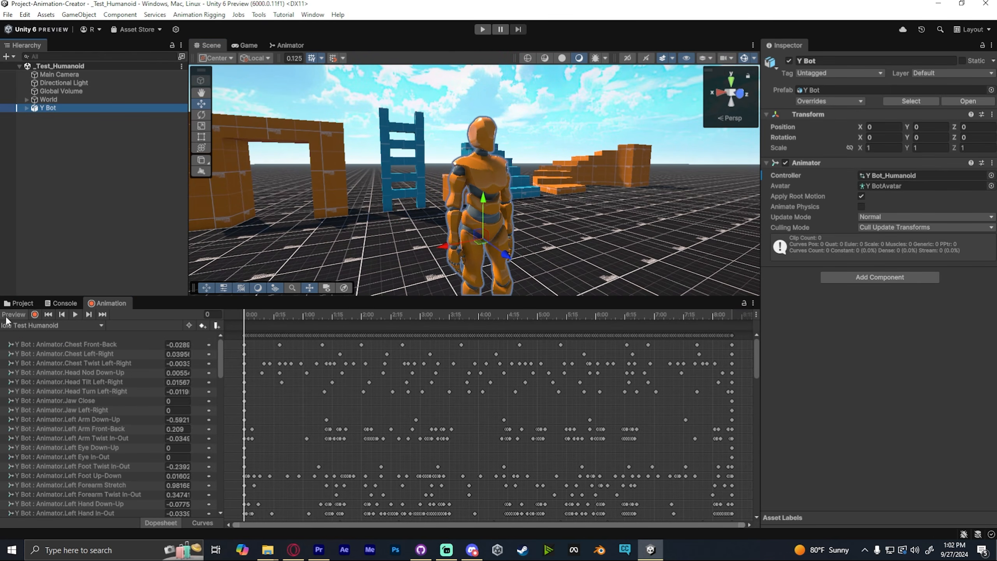
pyautogui.click(5, 316)
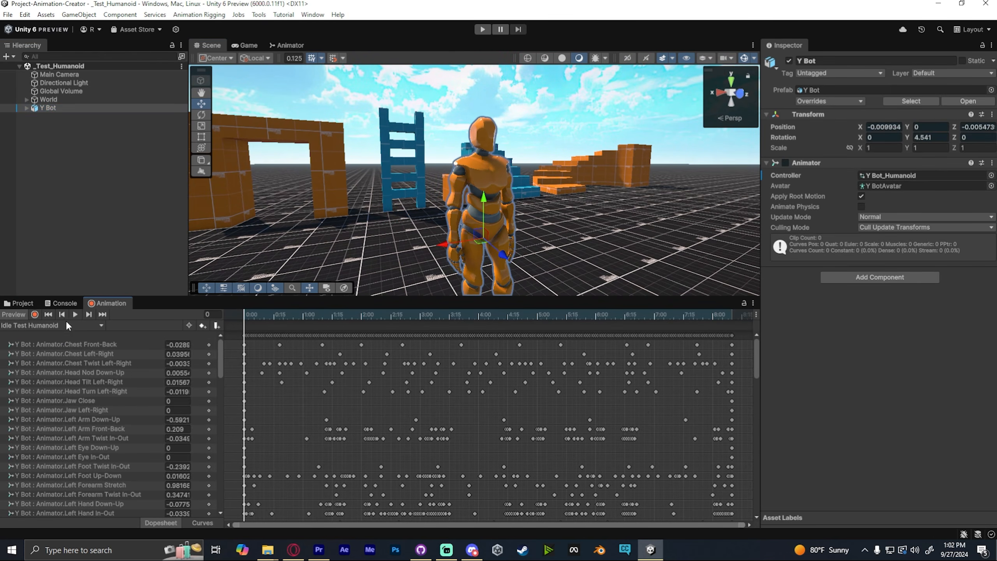
# - Play the Idle Test Humanoid clip and move around Y Bot in the scene to review the motion
pyautogui.click(75, 314)
pyautogui.press('w')
pyautogui.moveTo(548, 160); pyautogui.dragTo(519, 139, button='right')
pyautogui.press('d')
pyautogui.press('s')
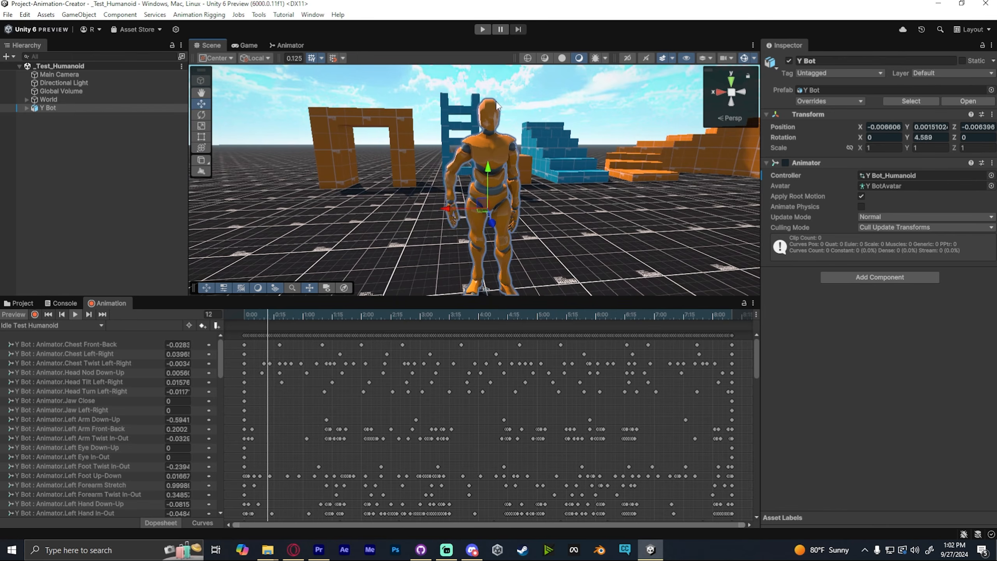
pyautogui.press('w')
pyautogui.moveTo(496, 105); pyautogui.dragTo(497, 103, button='right')
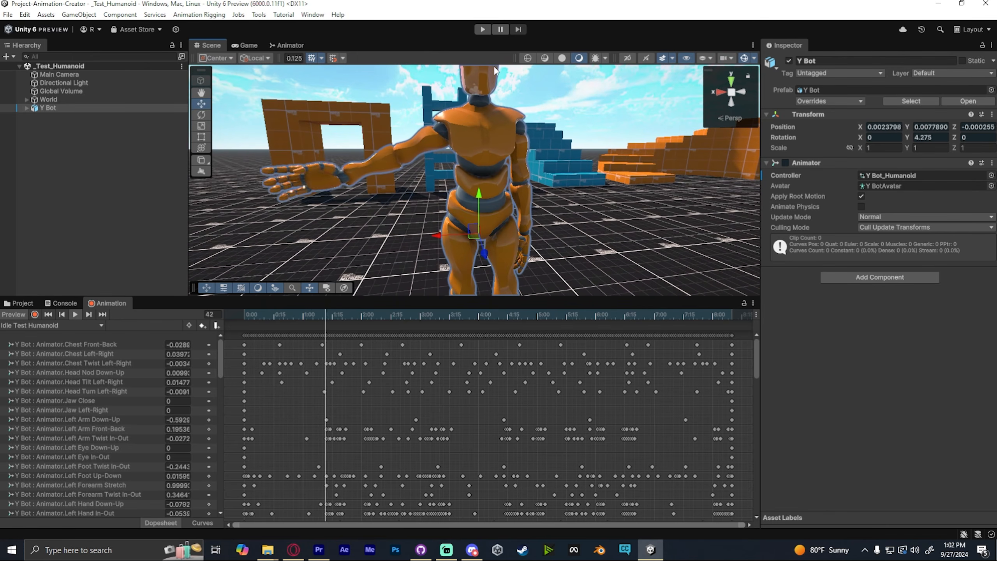
pyautogui.press('s')
pyautogui.moveTo(488, 149); pyautogui.dragTo(486, 154, button='right')
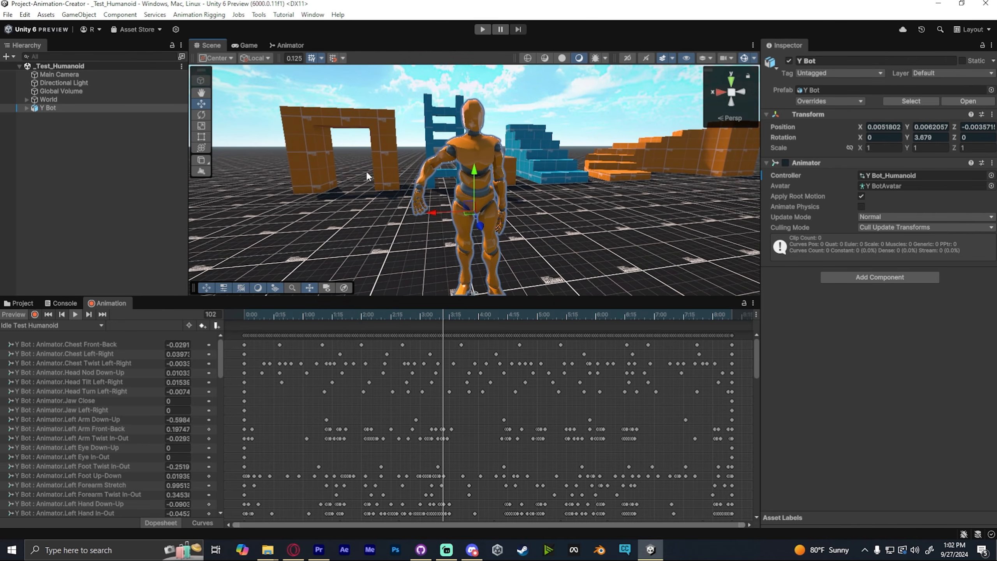
pyautogui.click(281, 315)
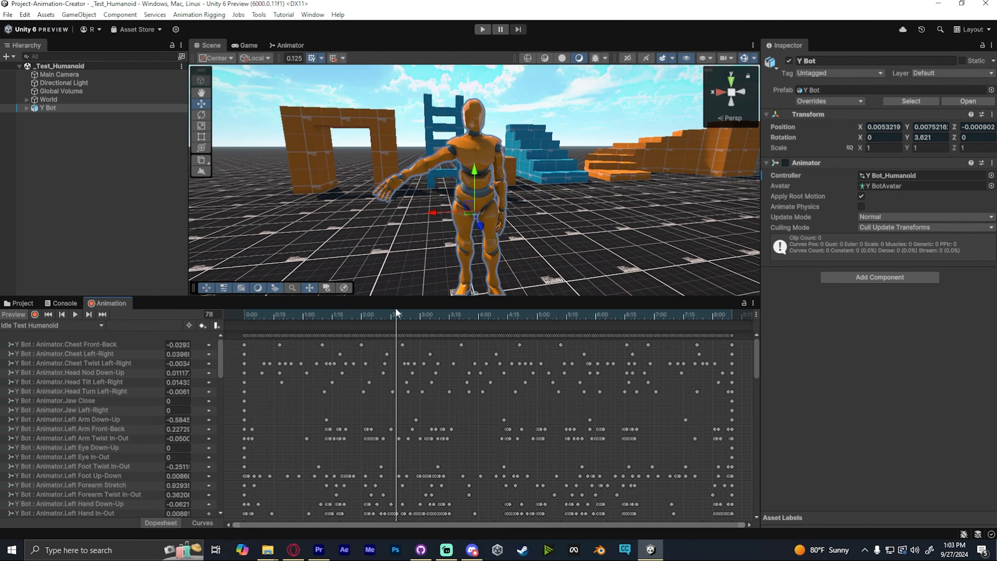